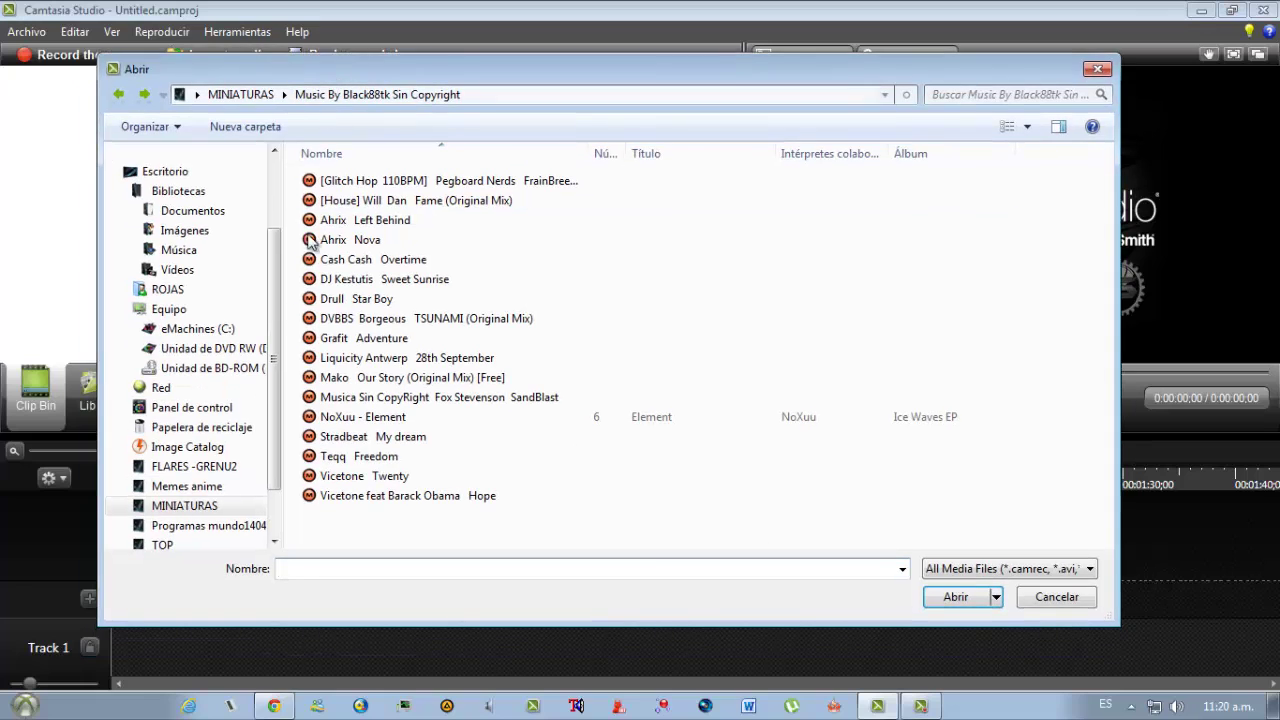
- Browse to the Camtasia Studio folder inside the Documents library
scroll(280, 380, down, 1)
drag(284, 376, 352, 372)
scroll(346, 298, up, 2)
click(193, 250)
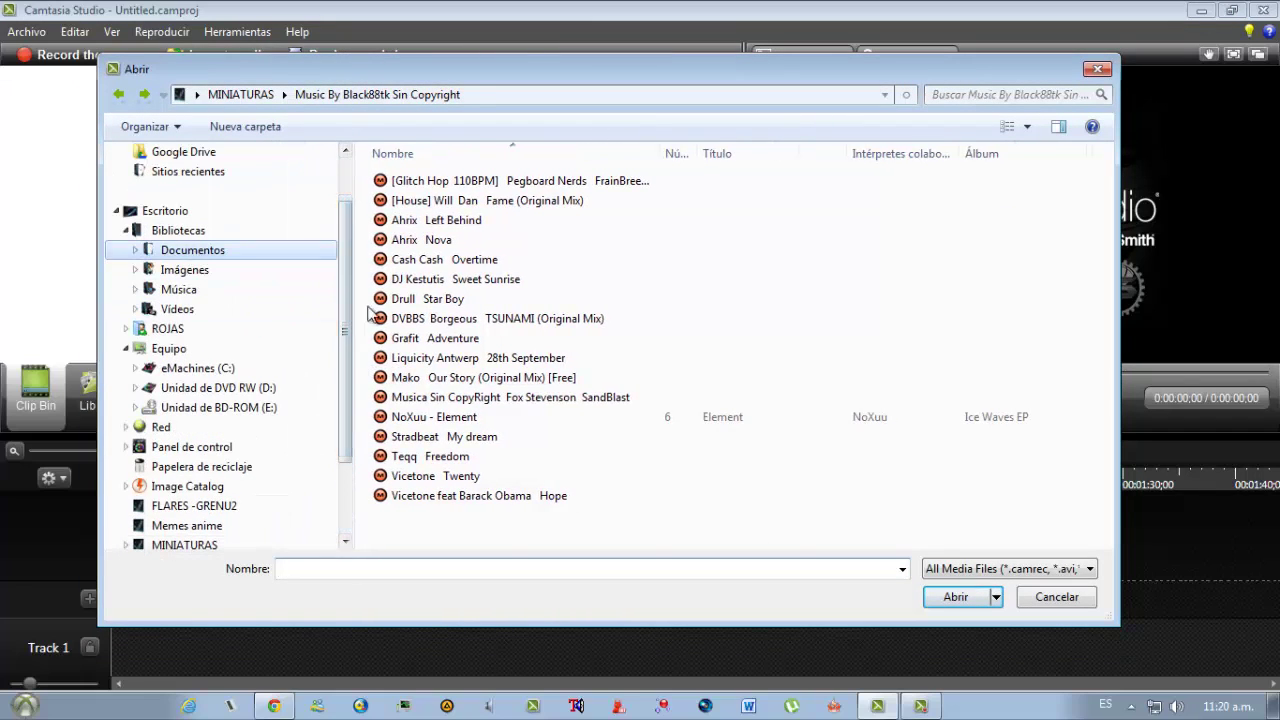
click(432, 427)
scroll(431, 416, down, 4)
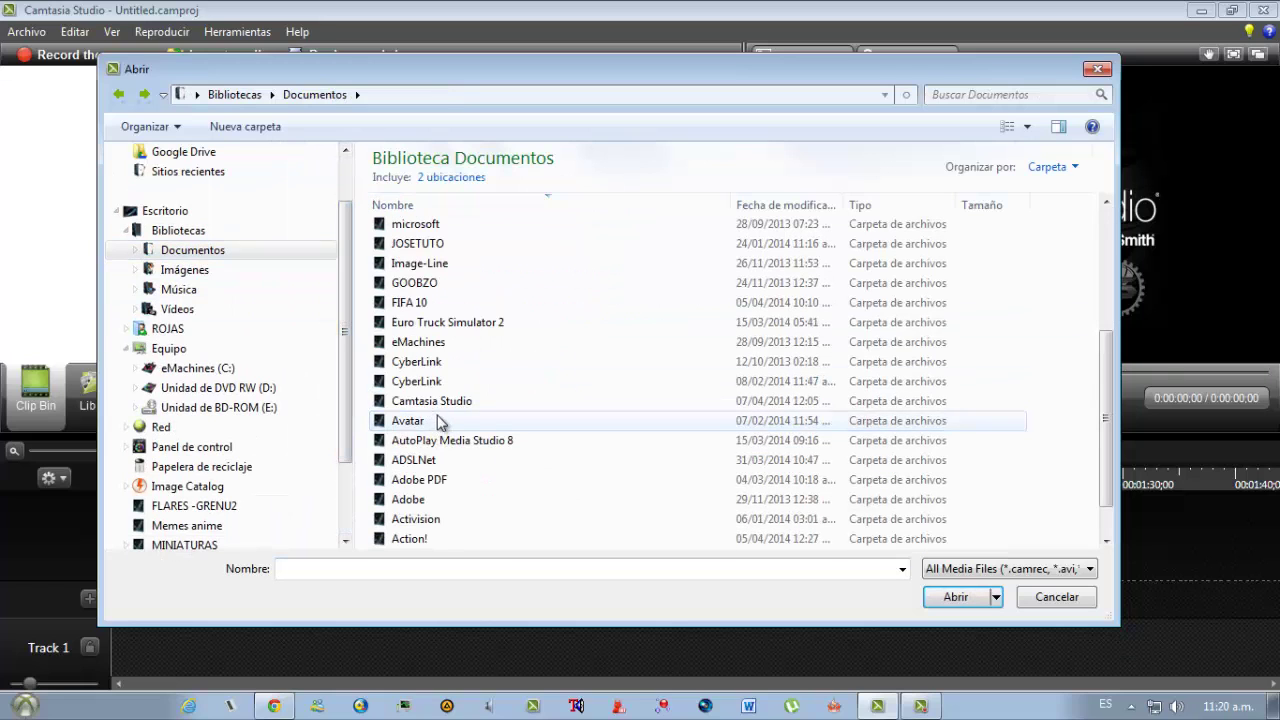
double_click(433, 410)
- Import the capture-2 Camtasia recording into the project's media
click(450, 430)
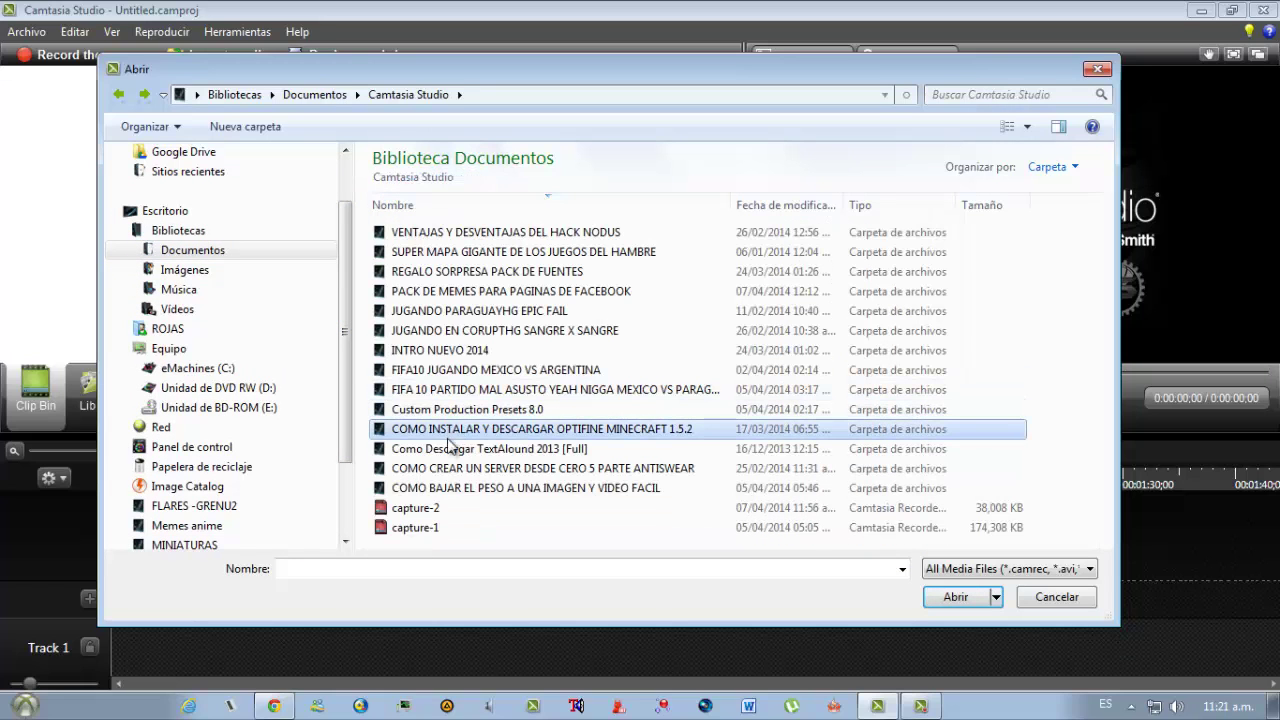
click(412, 508)
click(435, 527)
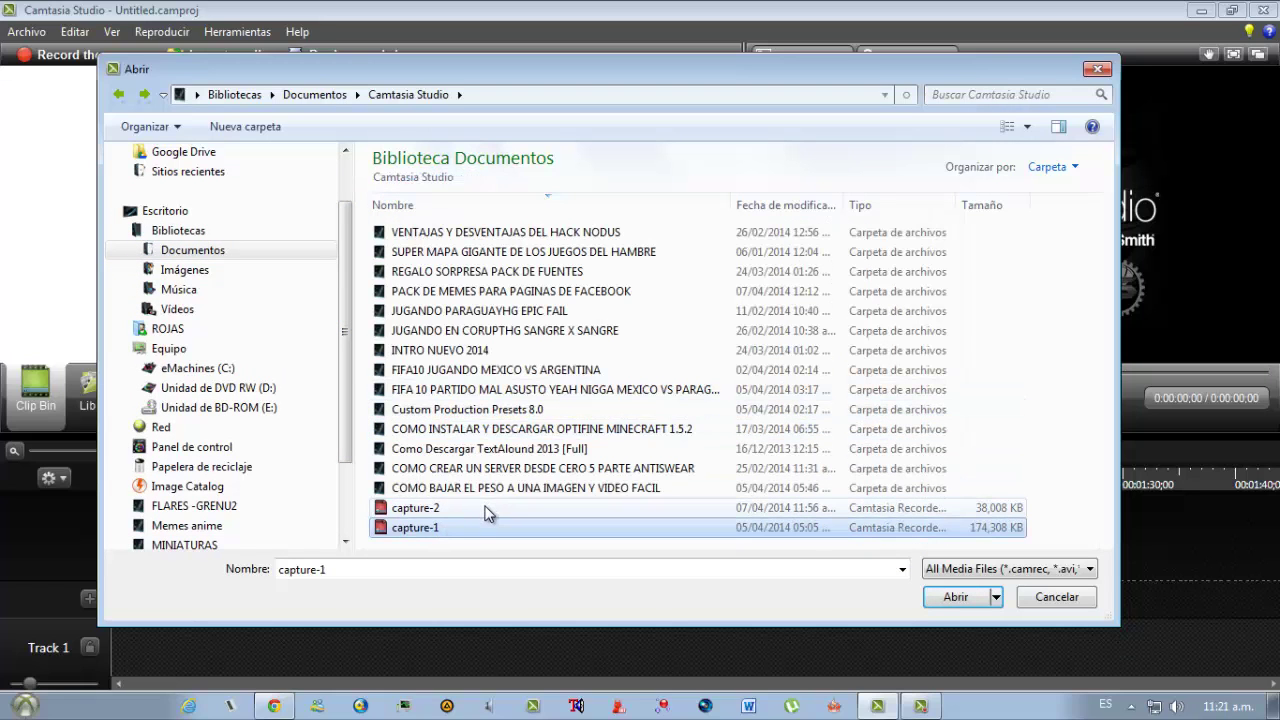
click(487, 512)
click(940, 596)
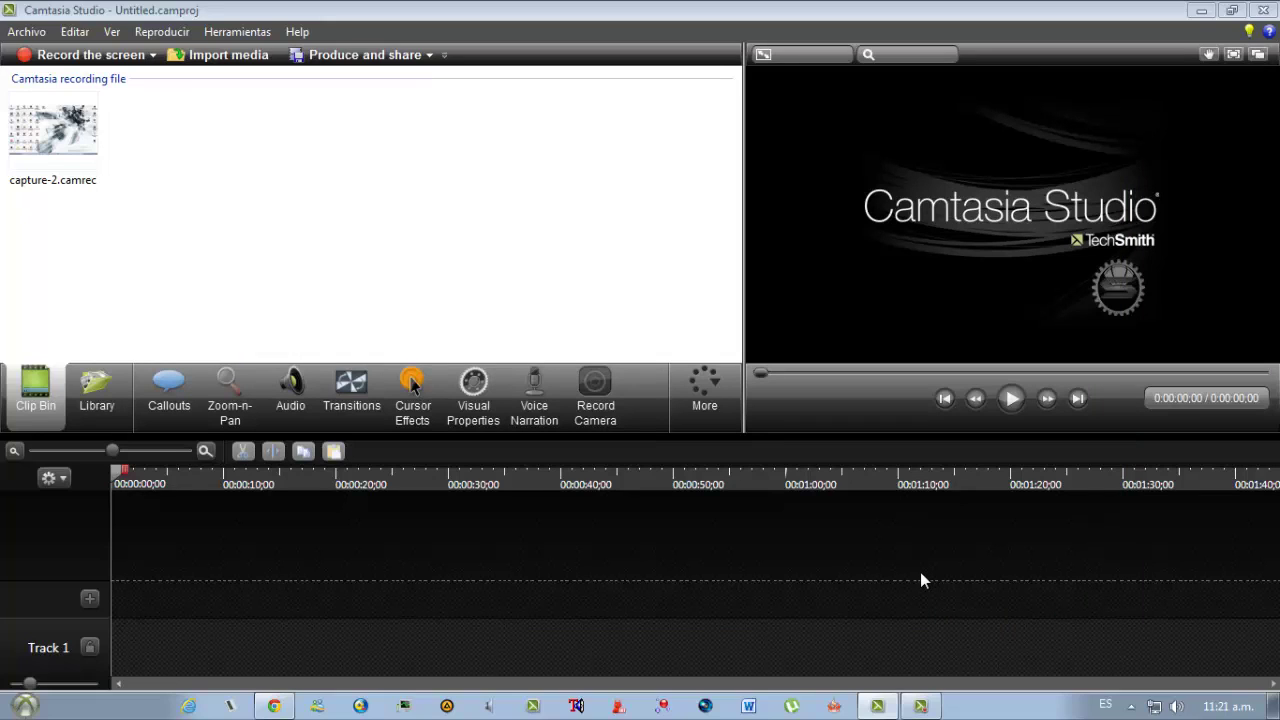
- Add capture-2.camrec to the timeline and set the editing dimensions to 1280 x 720 for YouTube & Screencast
drag(40, 133, 157, 425)
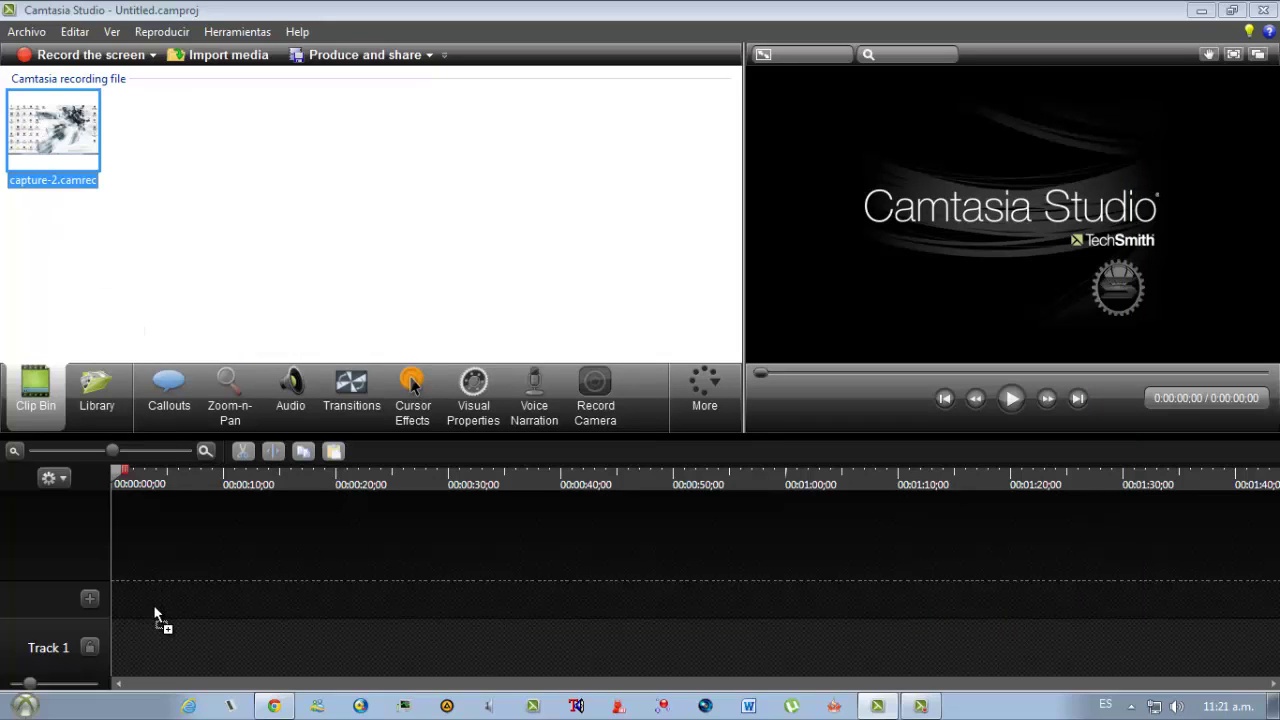
drag(155, 612, 158, 600)
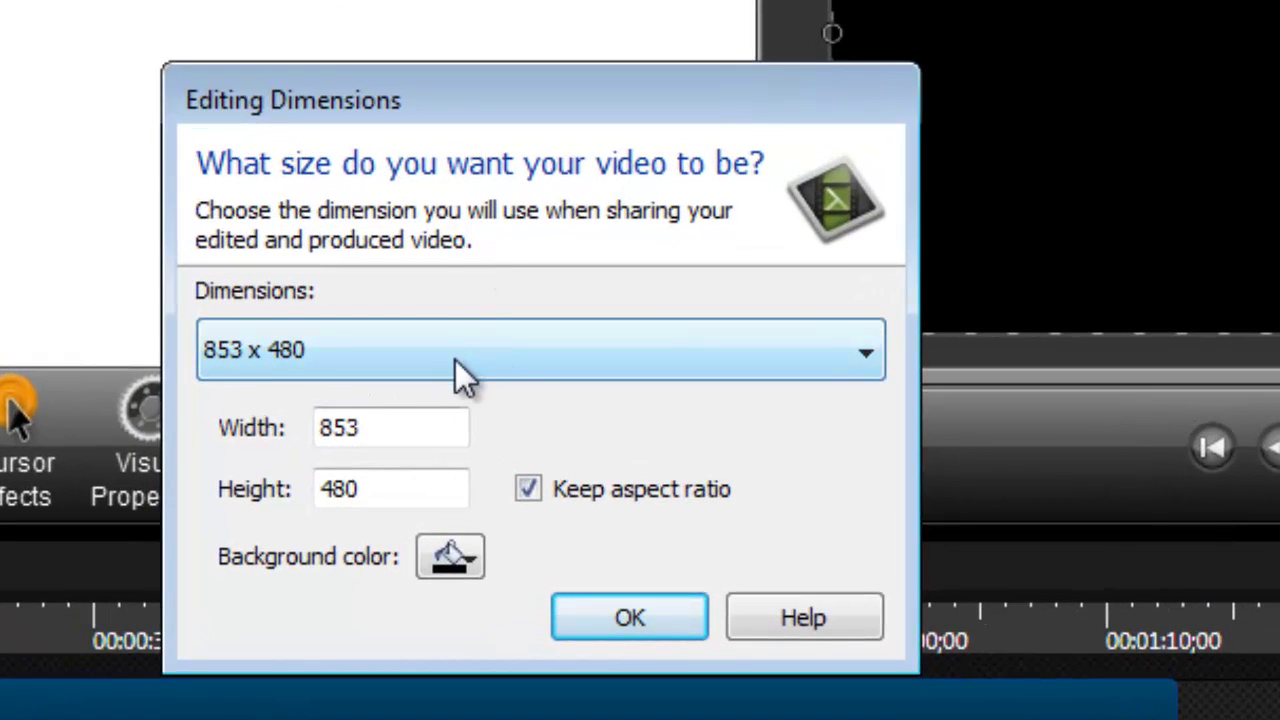
click(455, 360)
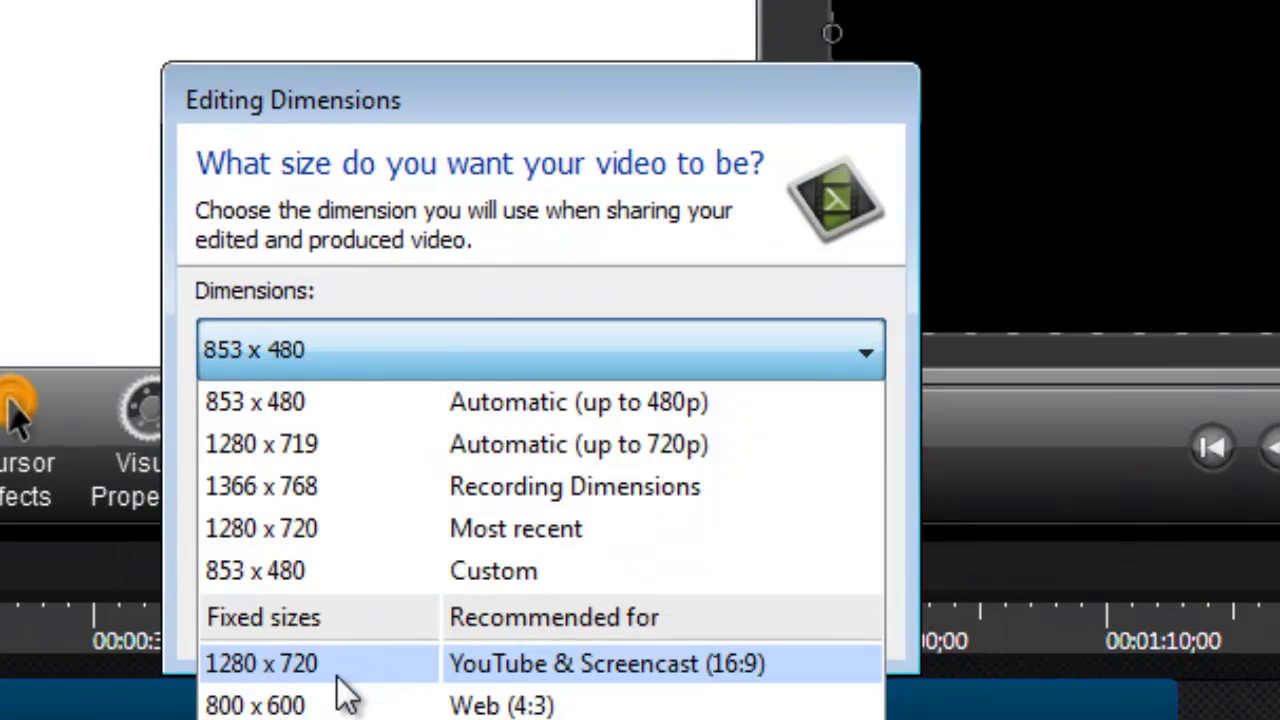
click(285, 665)
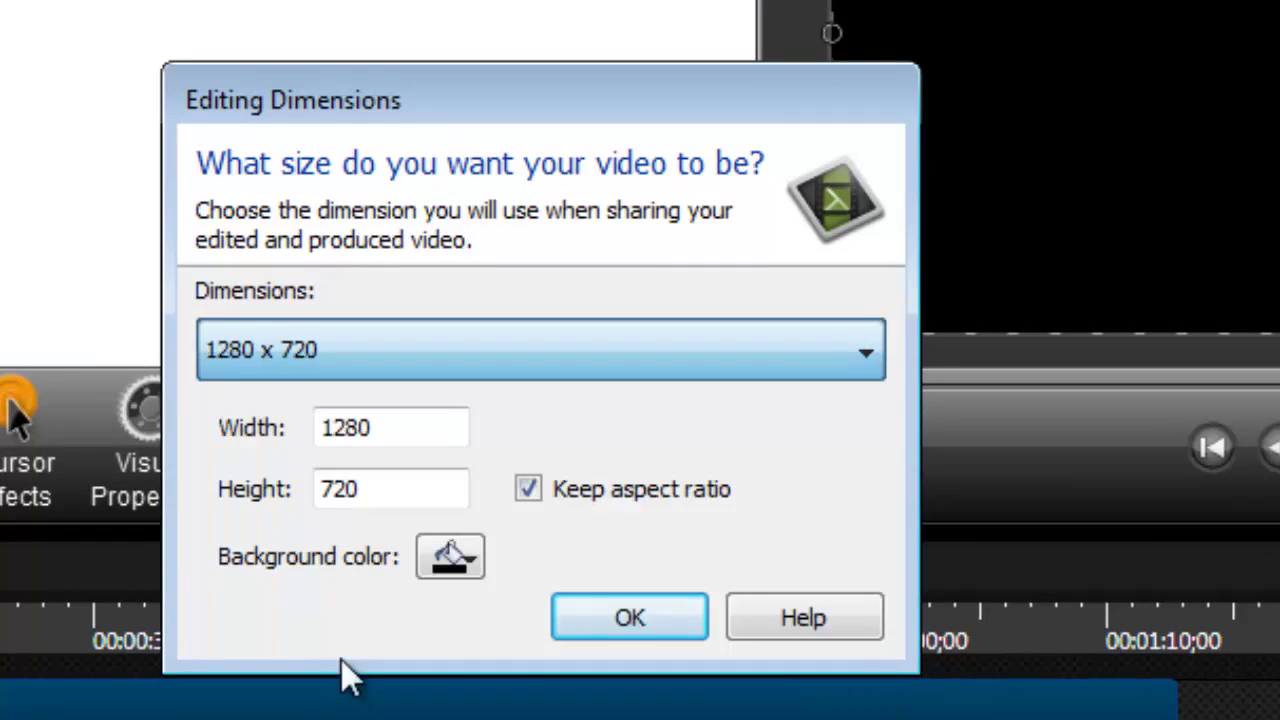
click(612, 620)
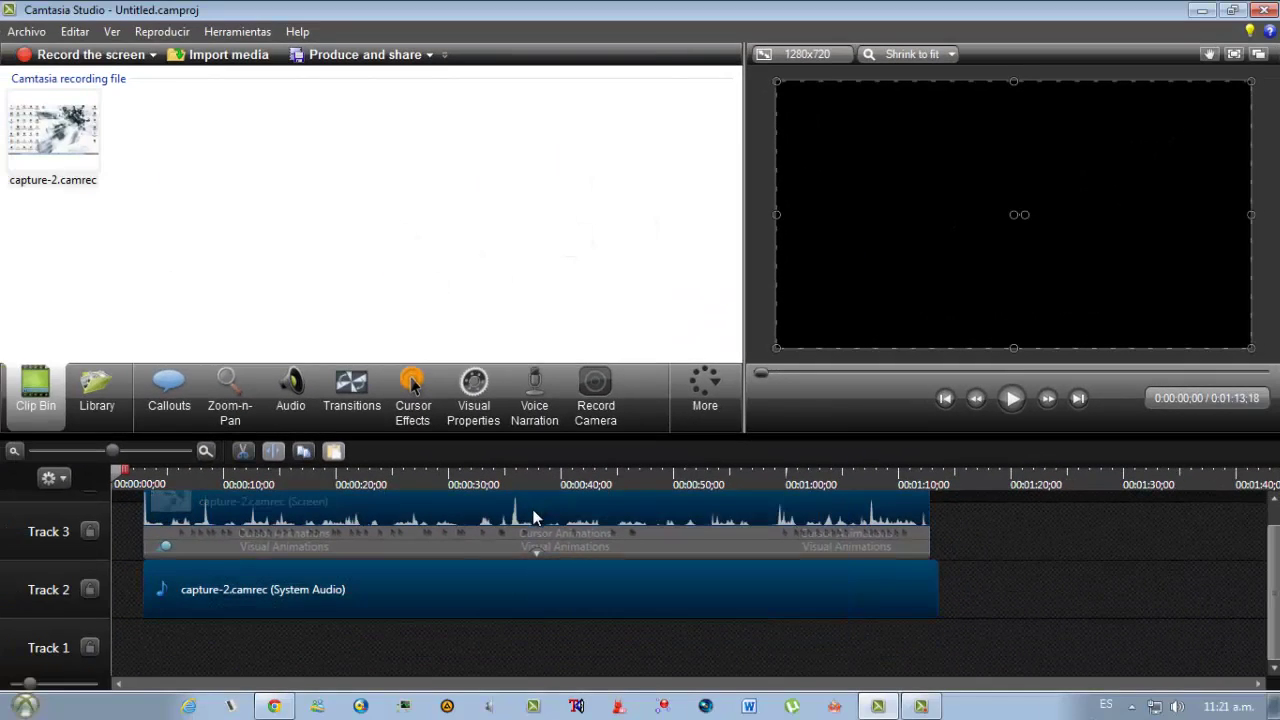
- Move the recording's clips to the start of the timeline and collapse the animation rows under the screen clip on Track 3
drag(464, 522, 446, 524)
drag(1273, 590, 1273, 562)
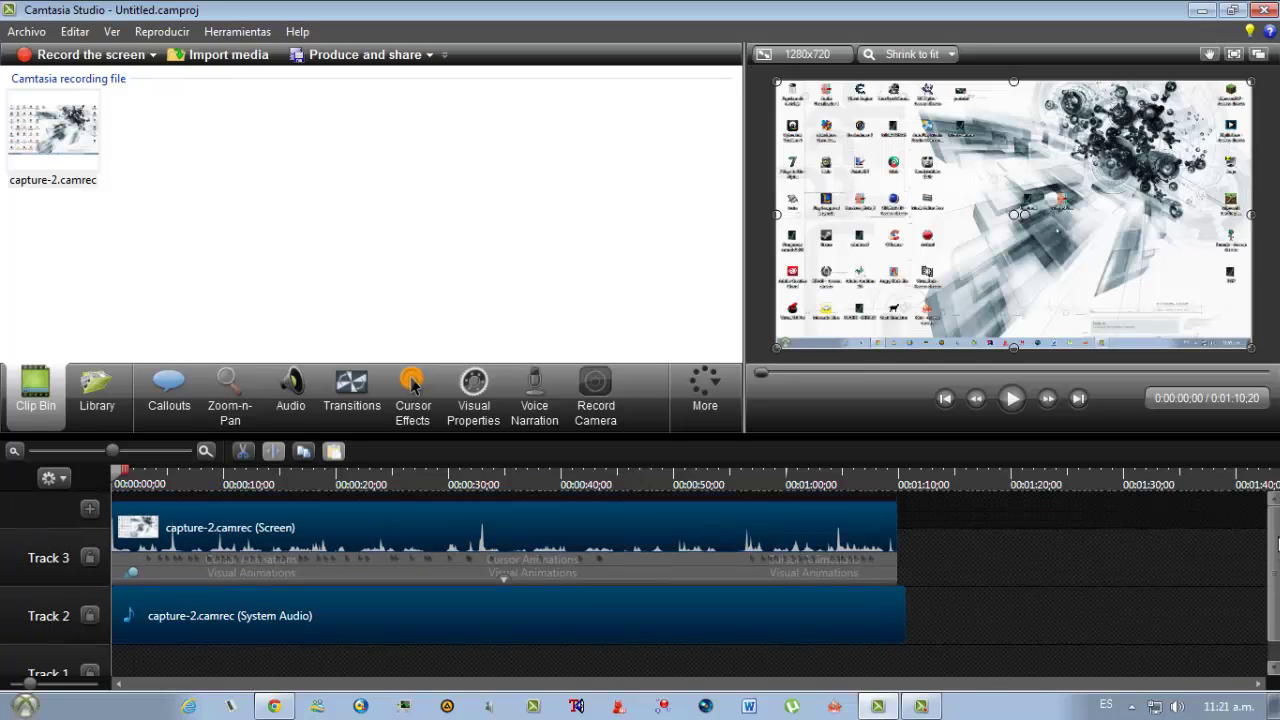
click(784, 625)
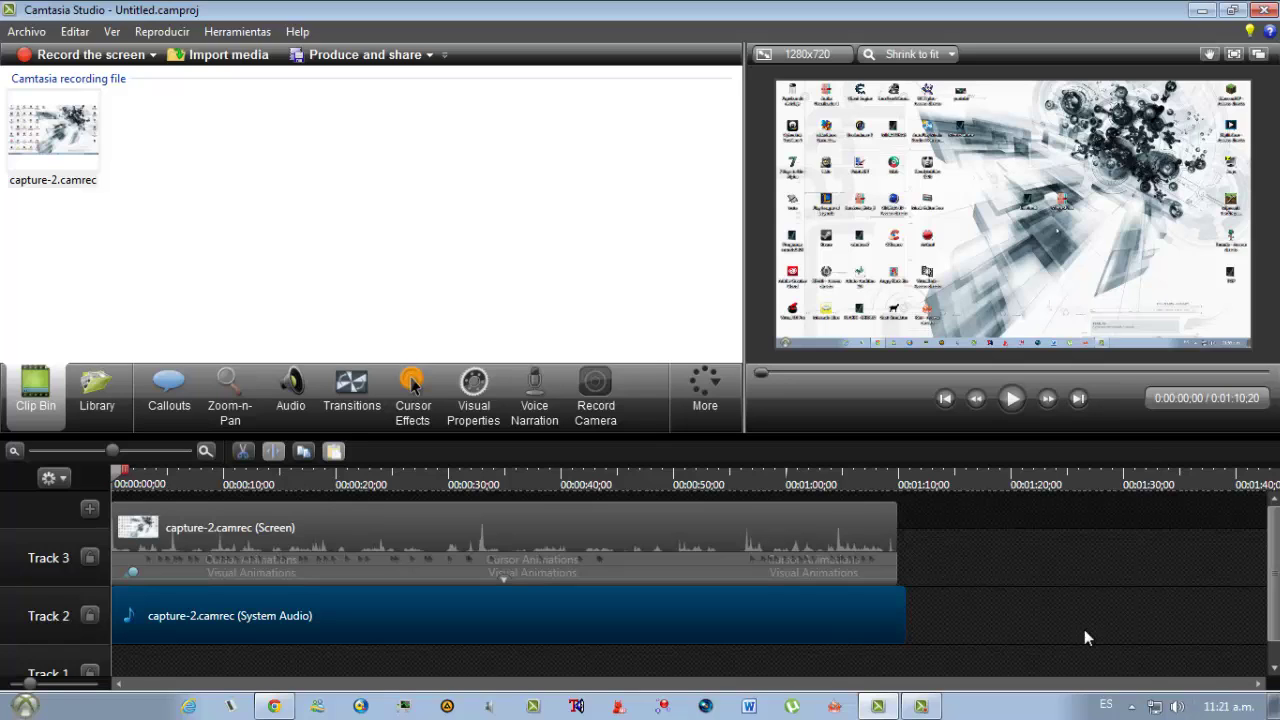
click(547, 545)
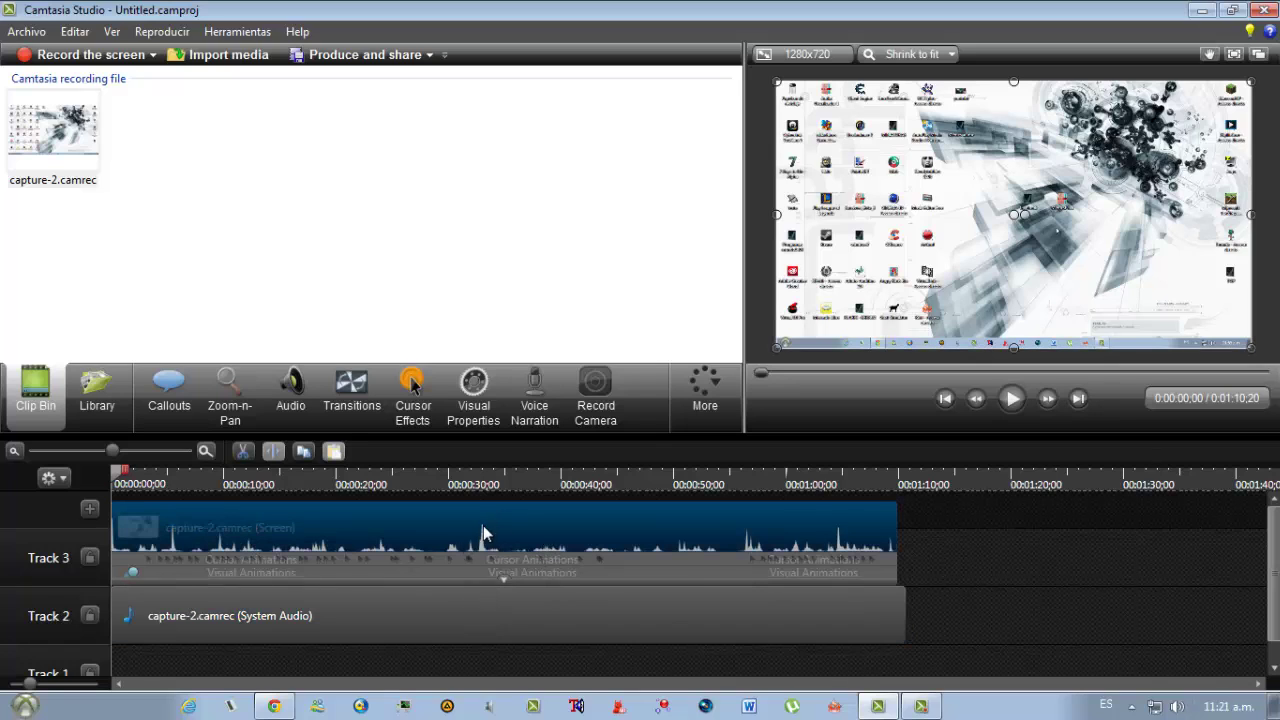
click(502, 579)
click(505, 574)
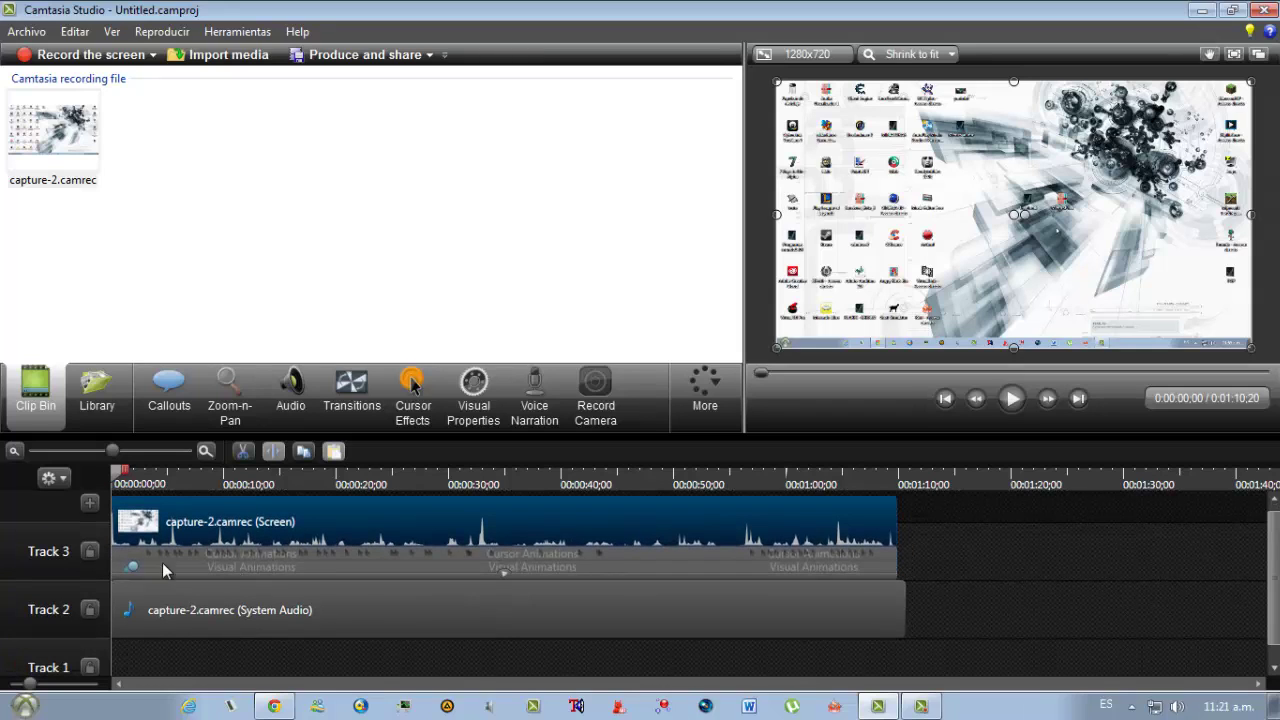
click(144, 579)
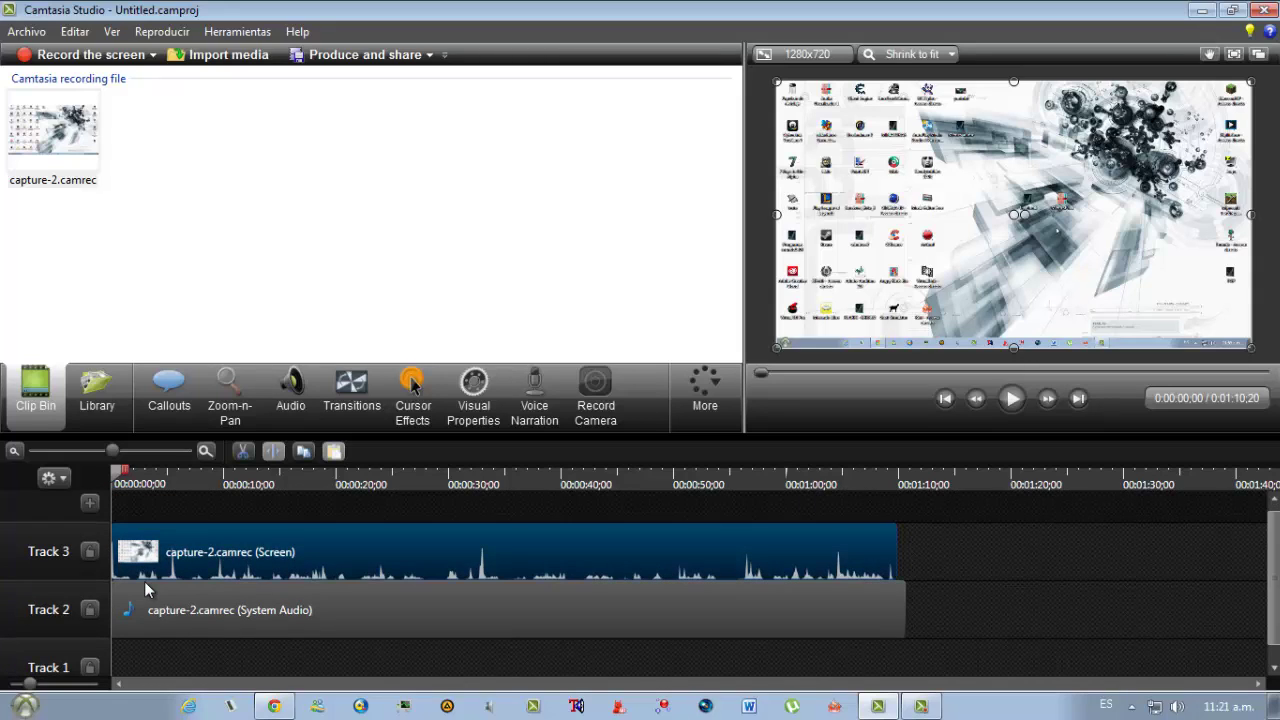
- Delete the capture-2.camrec system audio clip from Track 2
drag(211, 502, 305, 597)
click(743, 591)
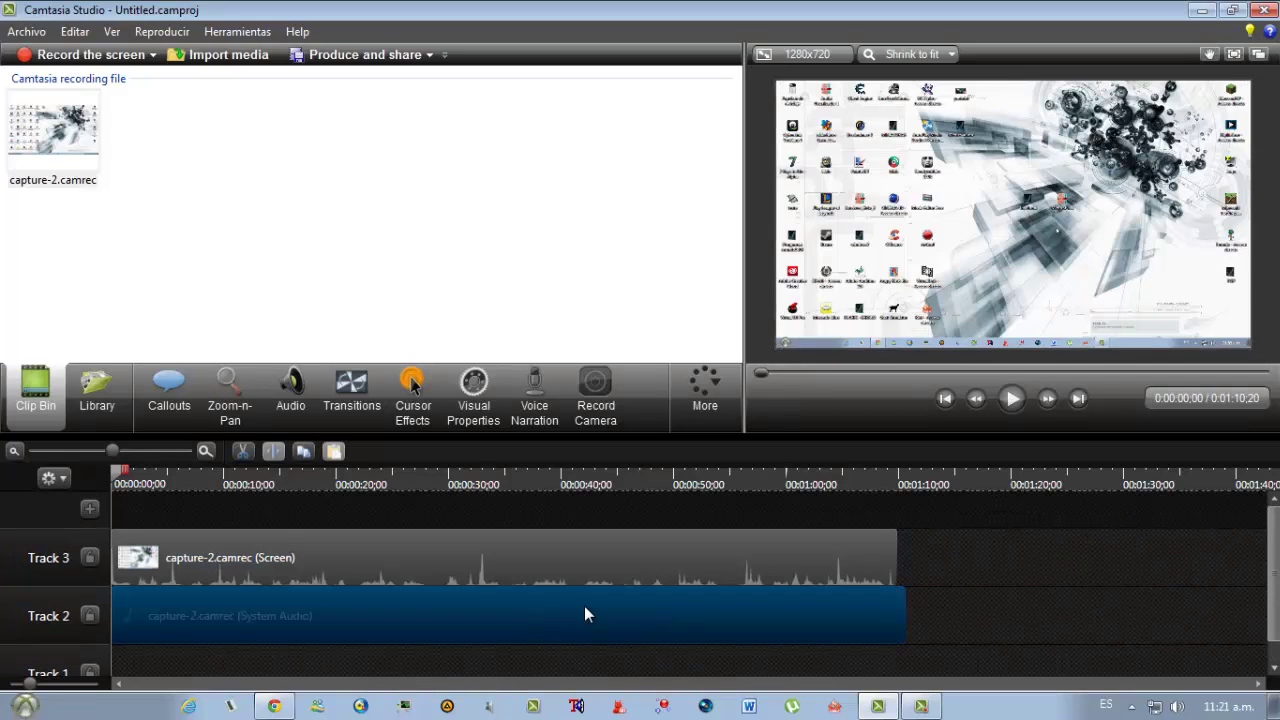
drag(495, 620, 305, 622)
key(Delete)
- Play back the first few seconds of the screen clip to check its sound
click(313, 556)
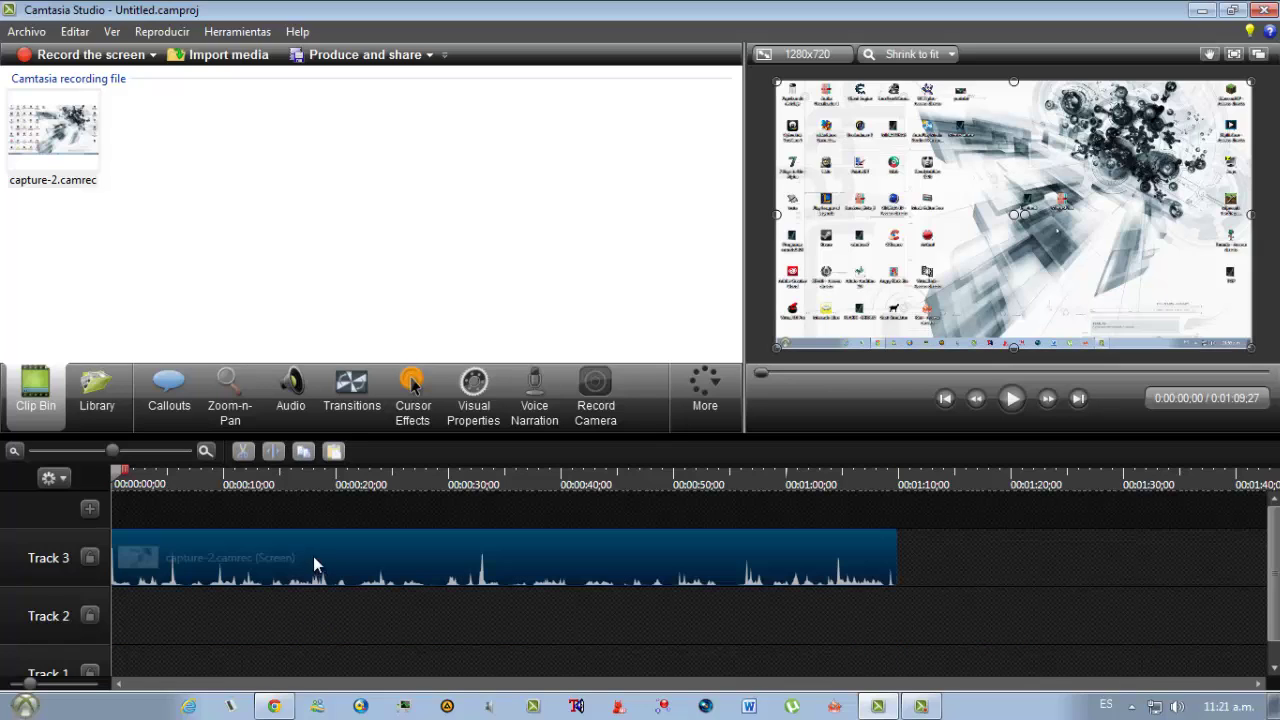
click(1011, 408)
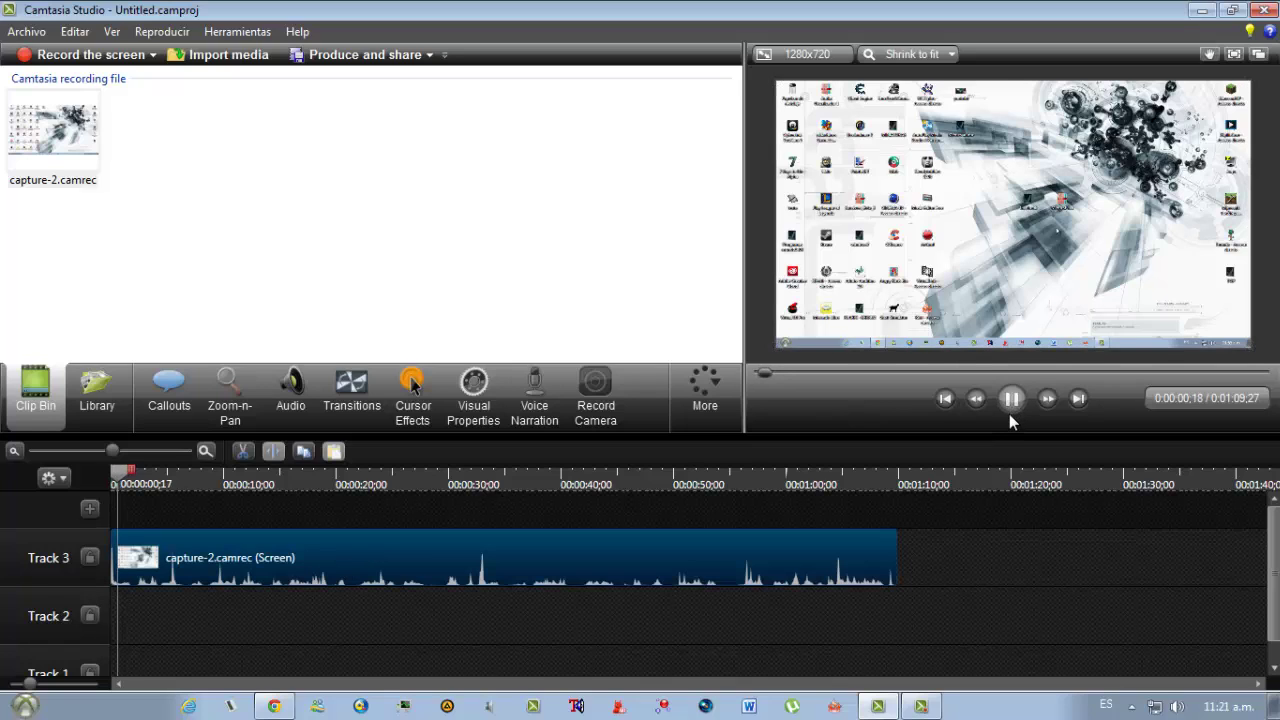
click(1011, 400)
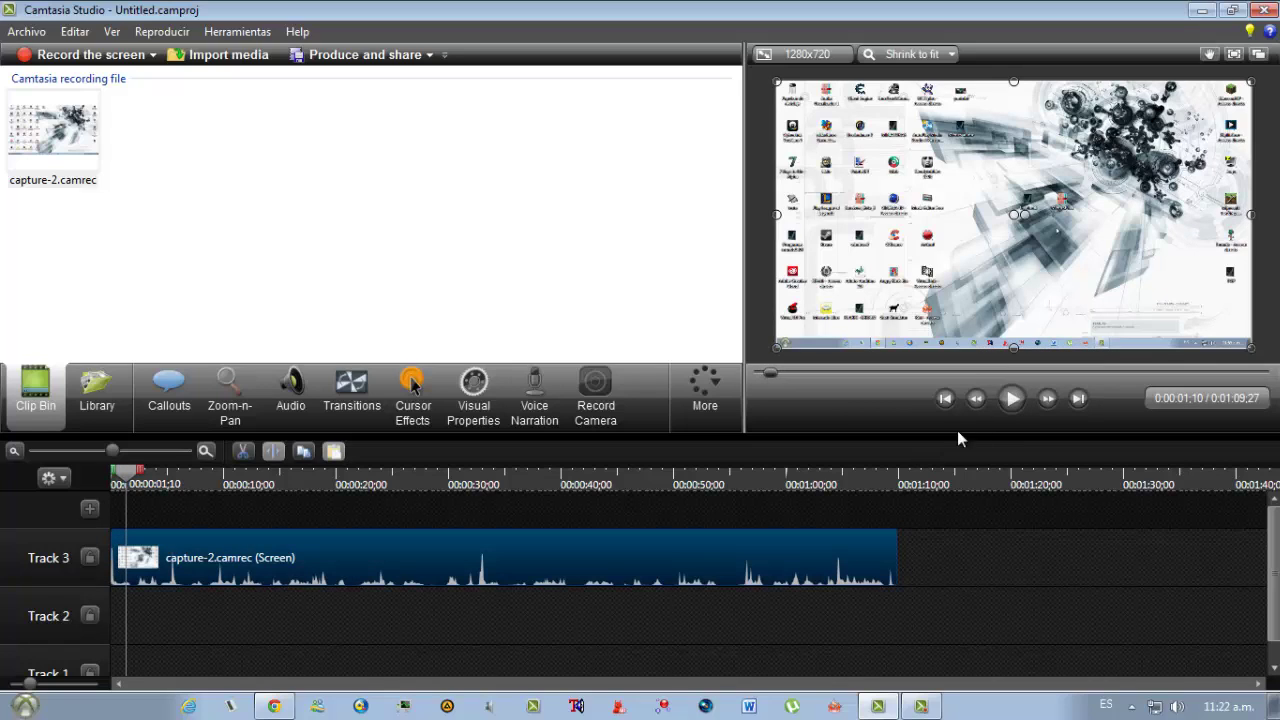
click(1011, 410)
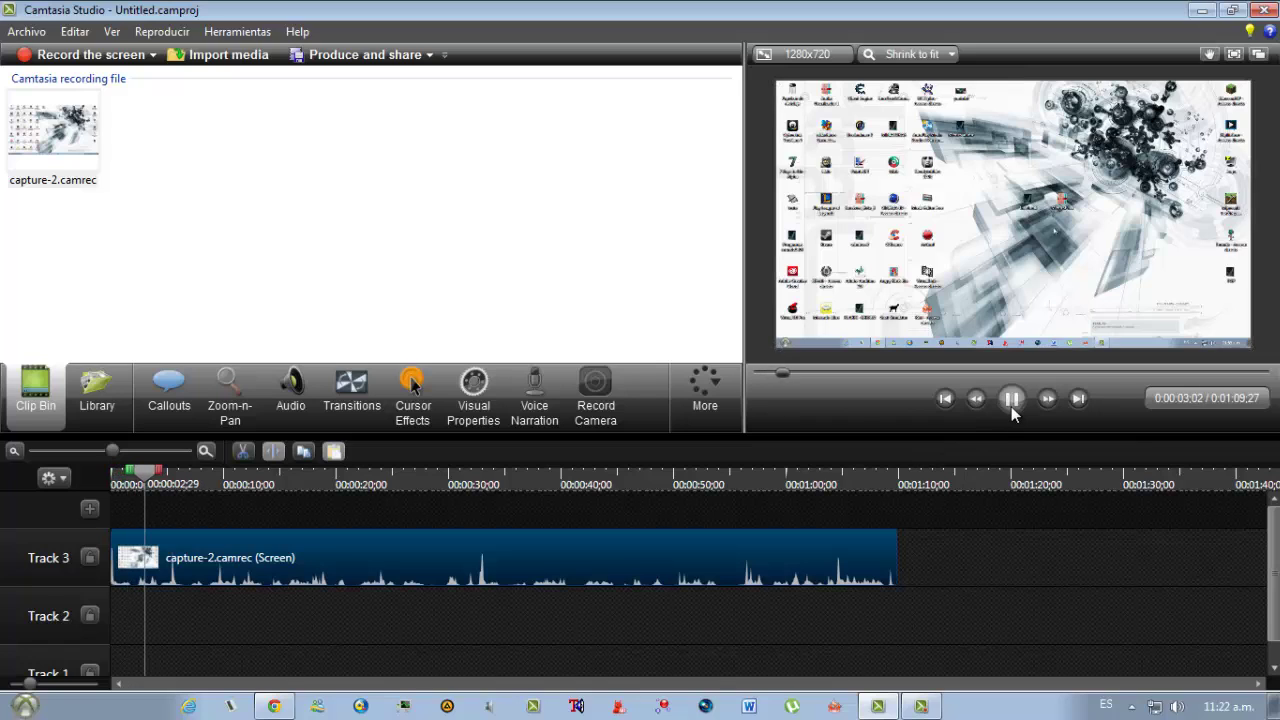
click(1011, 405)
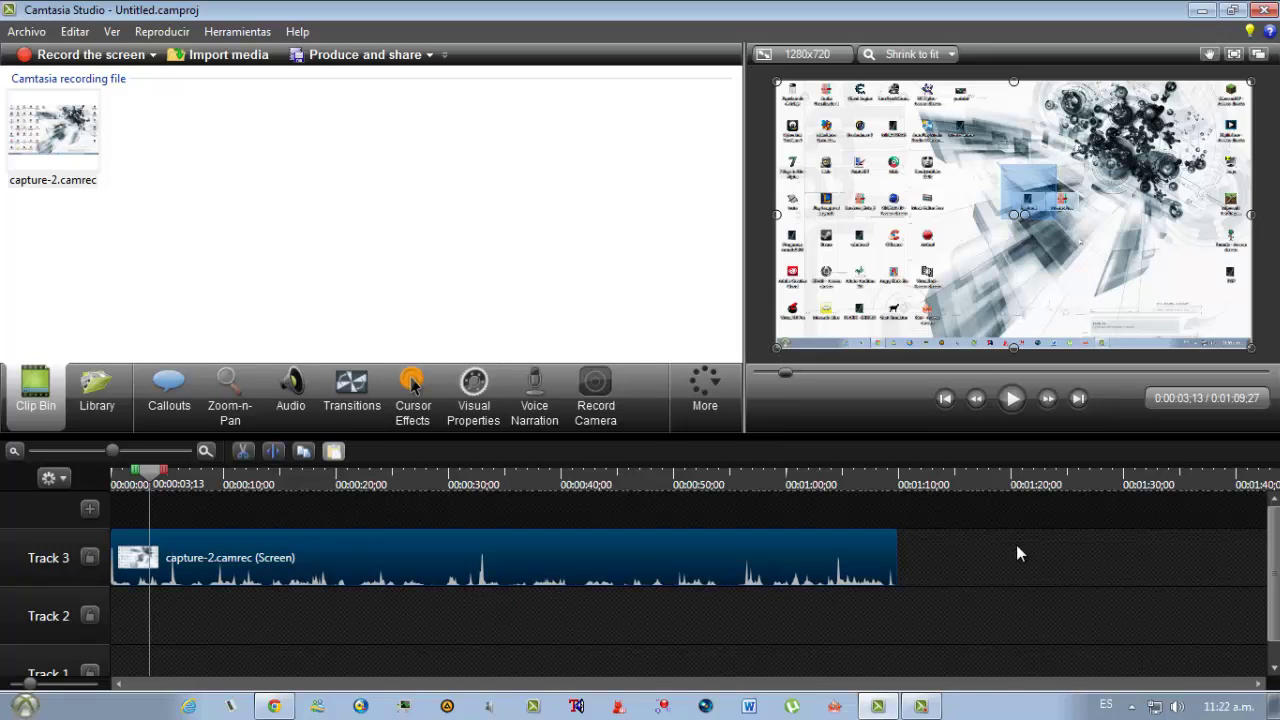
mouse_move(1272, 564)
mouse_down()
mouse_move(1272, 583)
mouse_move(1272, 562)
mouse_up()
- Enable volume leveling with high volume variation on the screen clip and briefly play back the result
click(293, 417)
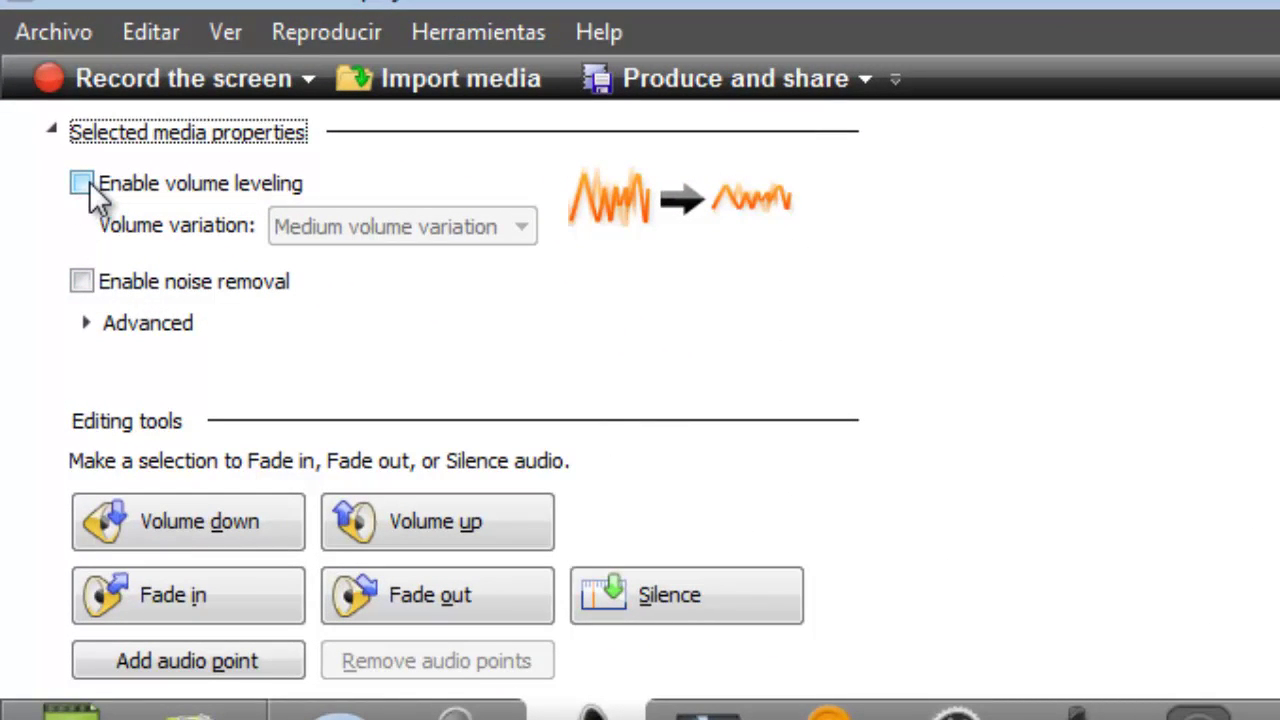
click(82, 183)
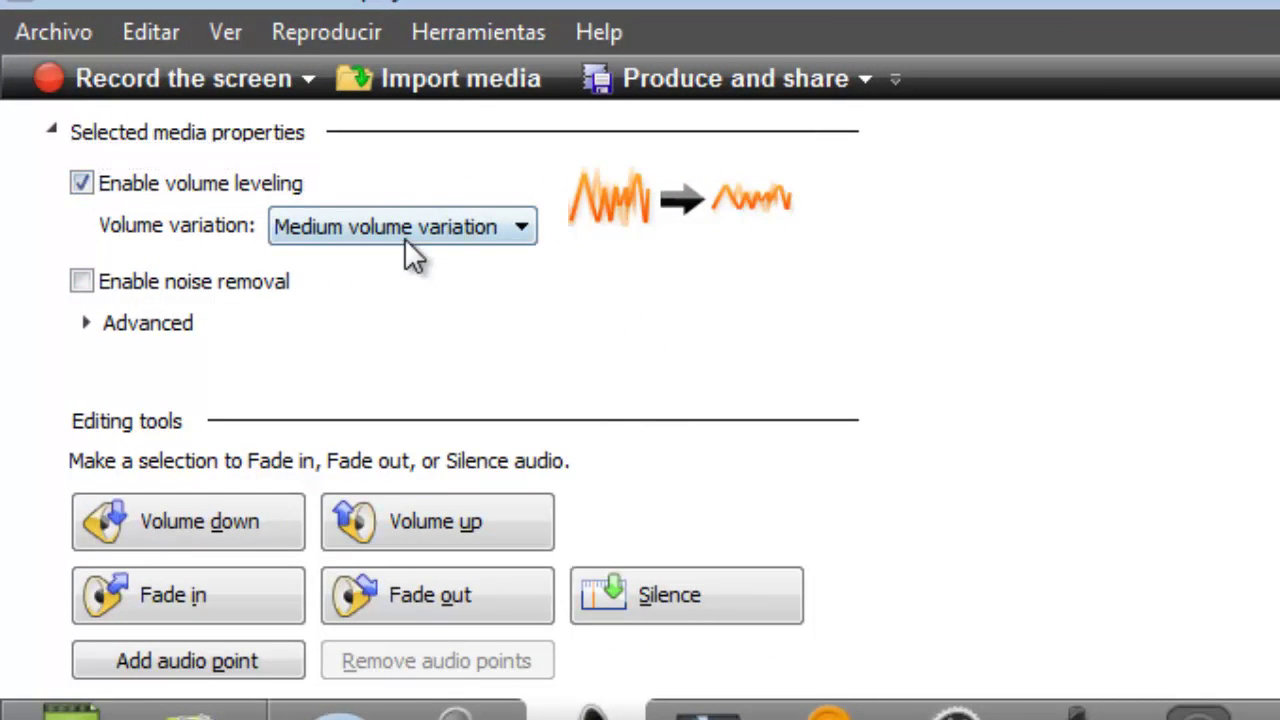
click(404, 238)
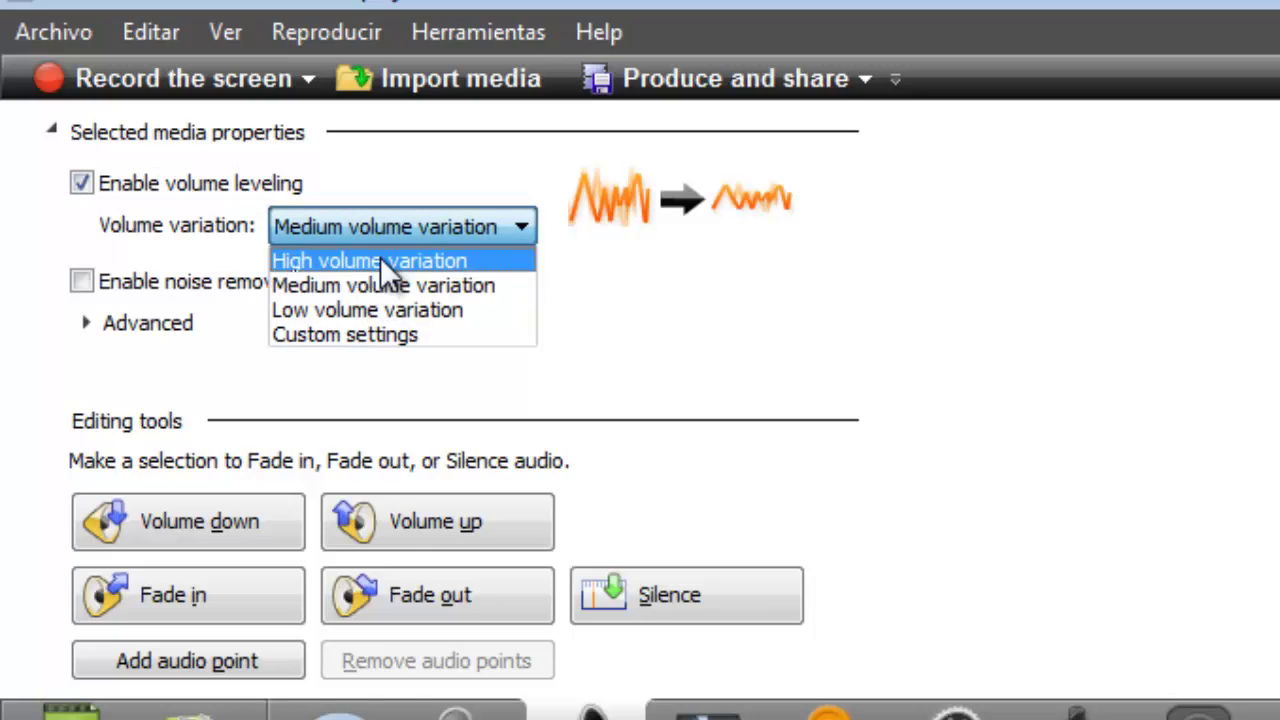
click(380, 259)
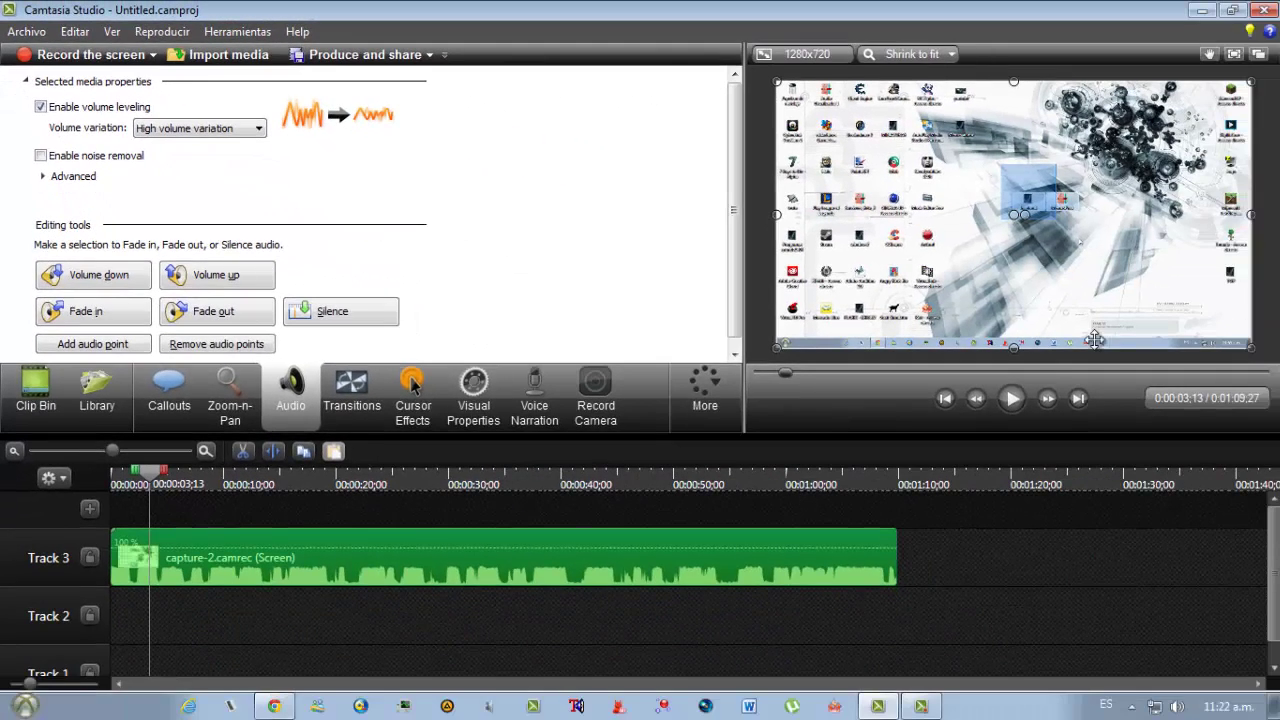
click(1017, 404)
click(1013, 399)
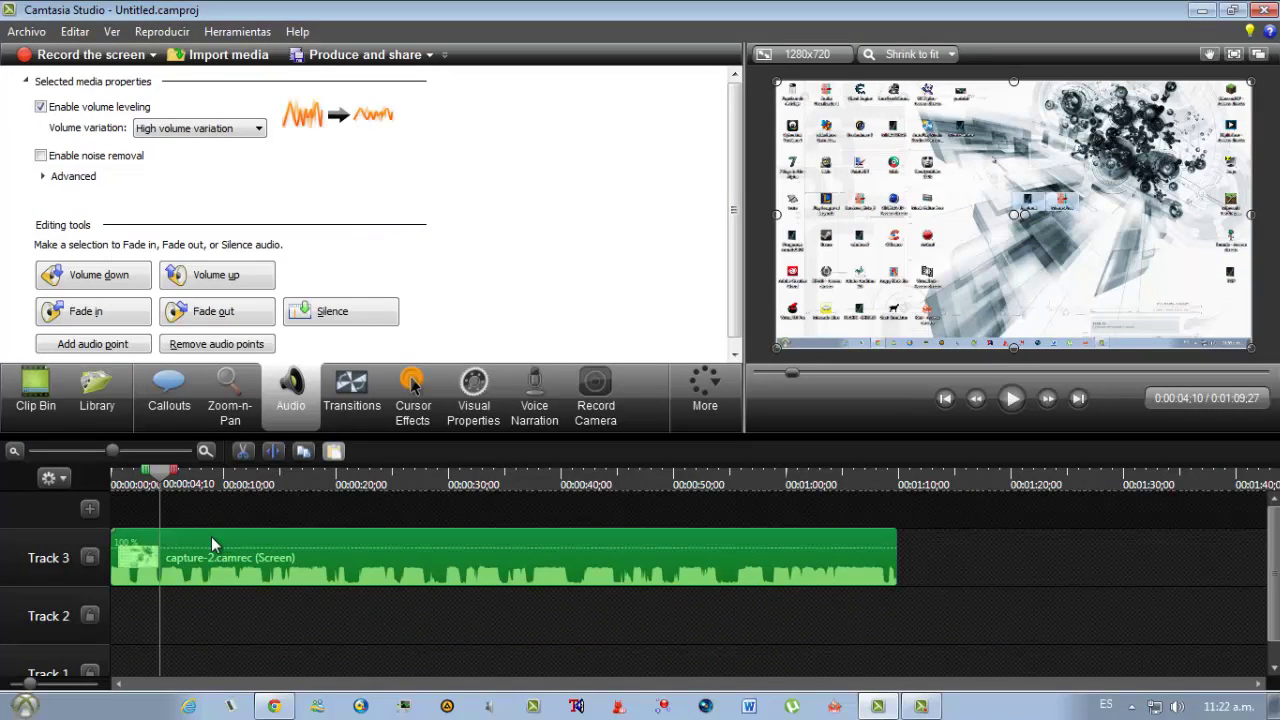
- Add an audio point to the screen clip at 0:00:06;23
mouse_move(211, 536)
mouse_down()
mouse_move(237, 551)
mouse_move(226, 551)
mouse_move(273, 551)
mouse_move(195, 548)
mouse_up()
click(177, 480)
drag(176, 479, 175, 479)
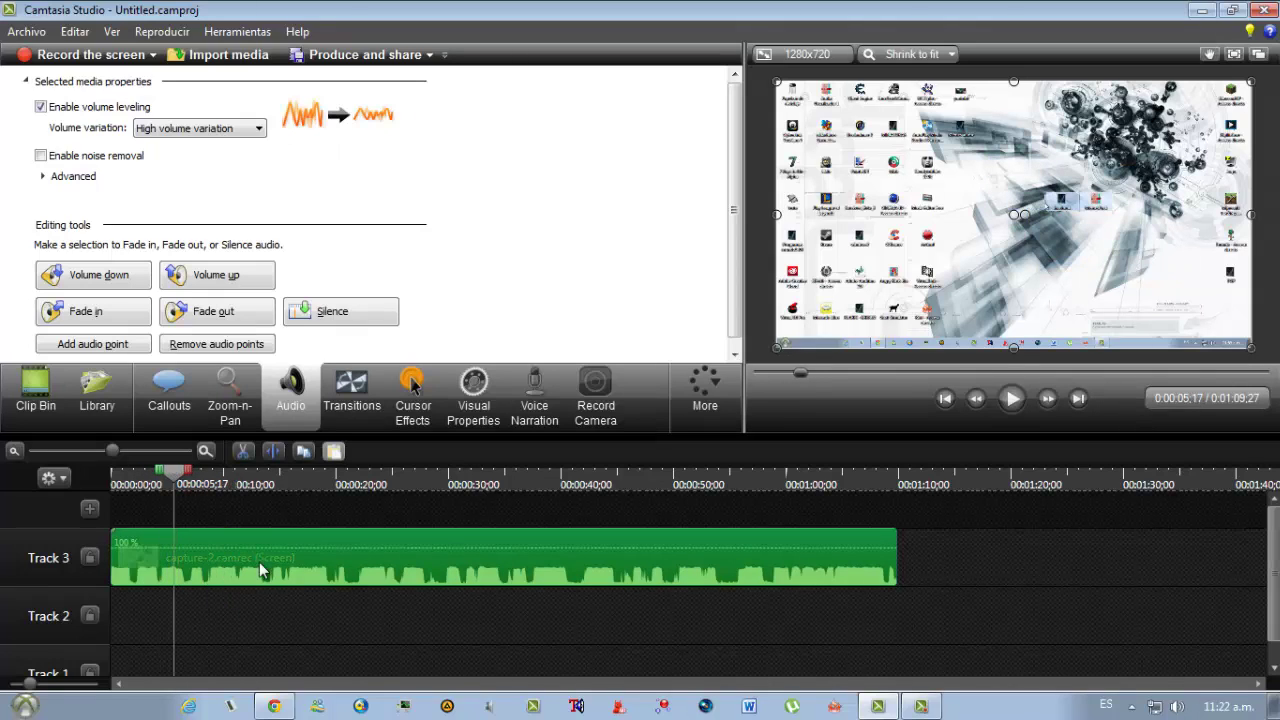
click(190, 480)
click(190, 480)
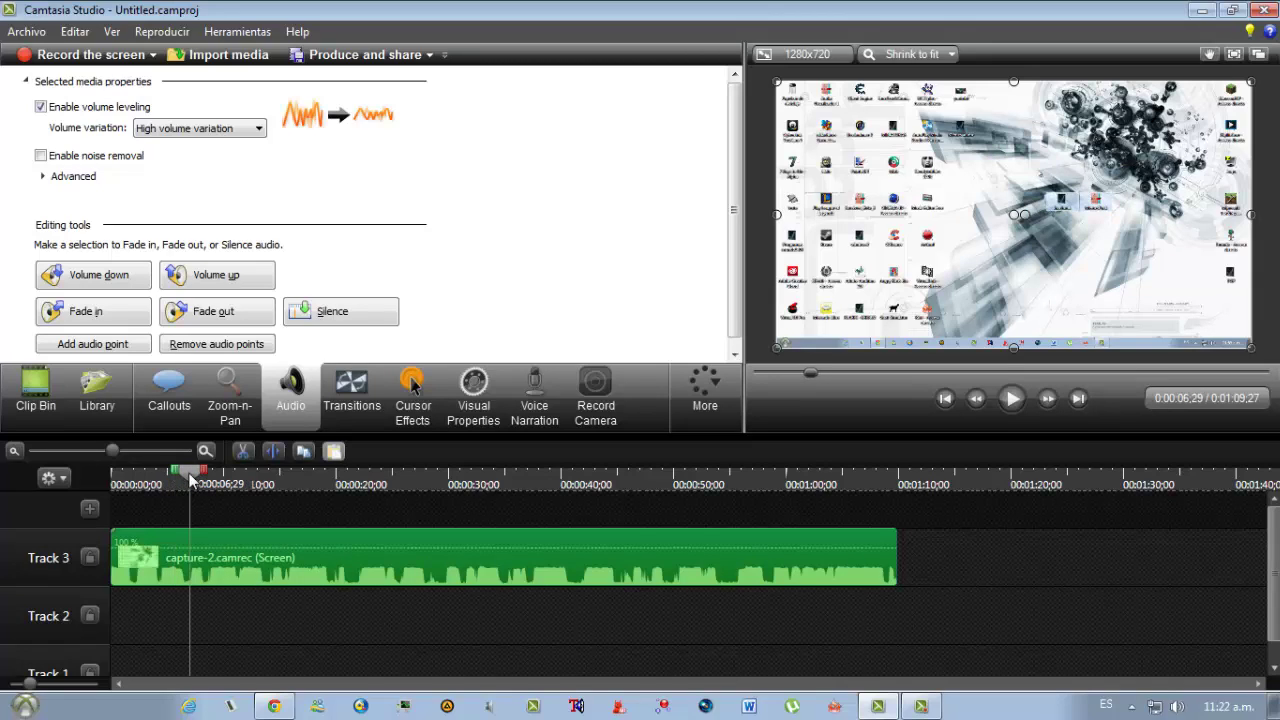
mouse_move(190, 474)
mouse_down()
mouse_move(173, 475)
mouse_move(199, 479)
mouse_move(188, 487)
mouse_up()
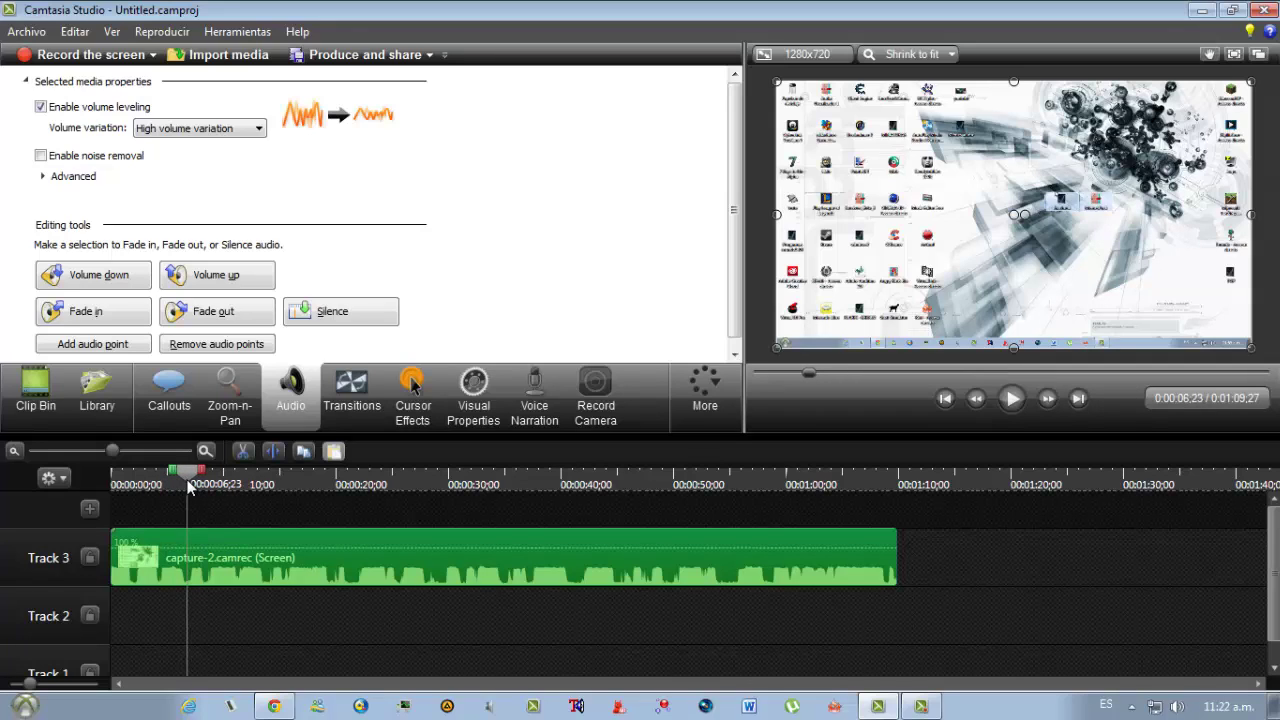
click(188, 575)
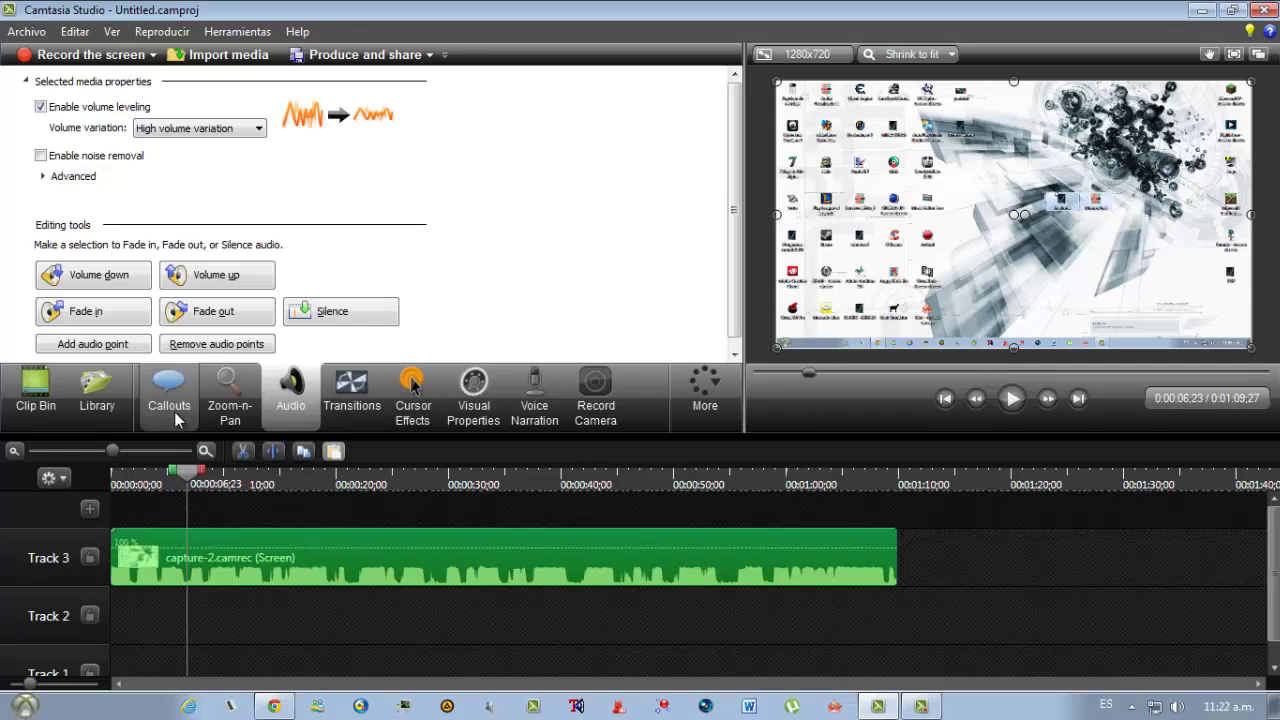
click(118, 350)
- Add two more audio points to the screen clip, at about 8 seconds and at 0:00:10;08
drag(195, 474, 224, 479)
click(121, 346)
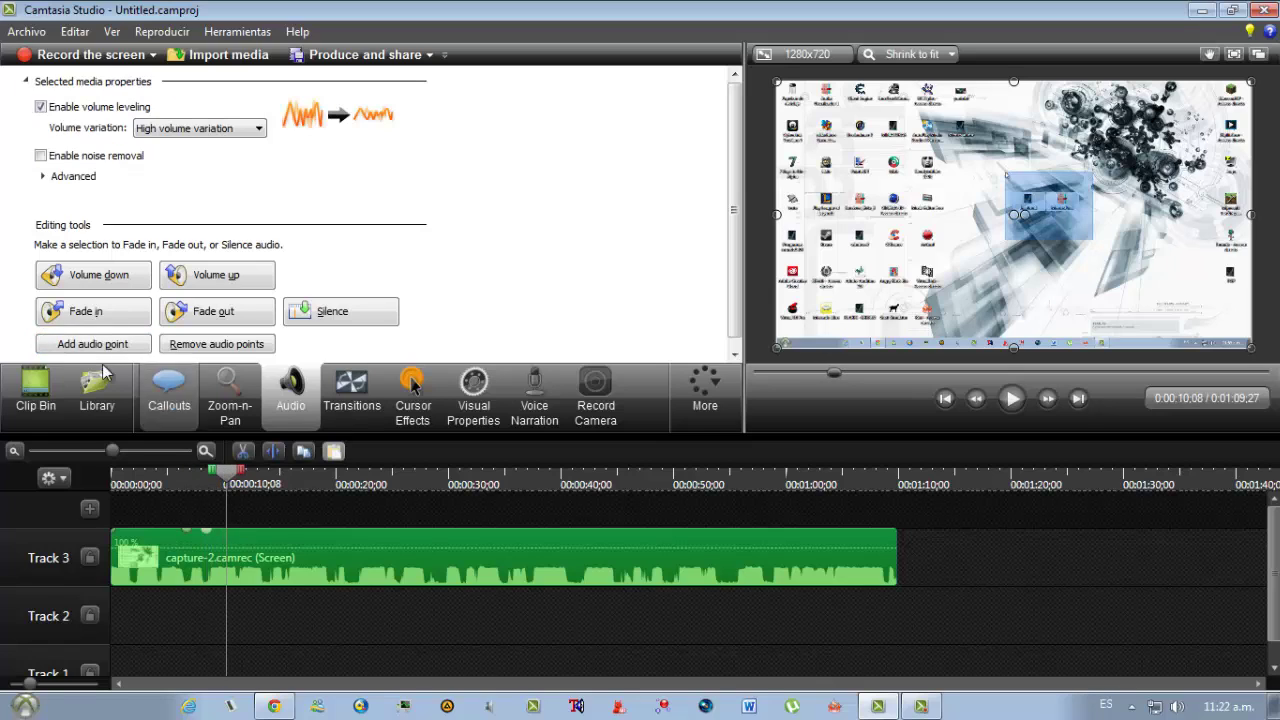
click(93, 344)
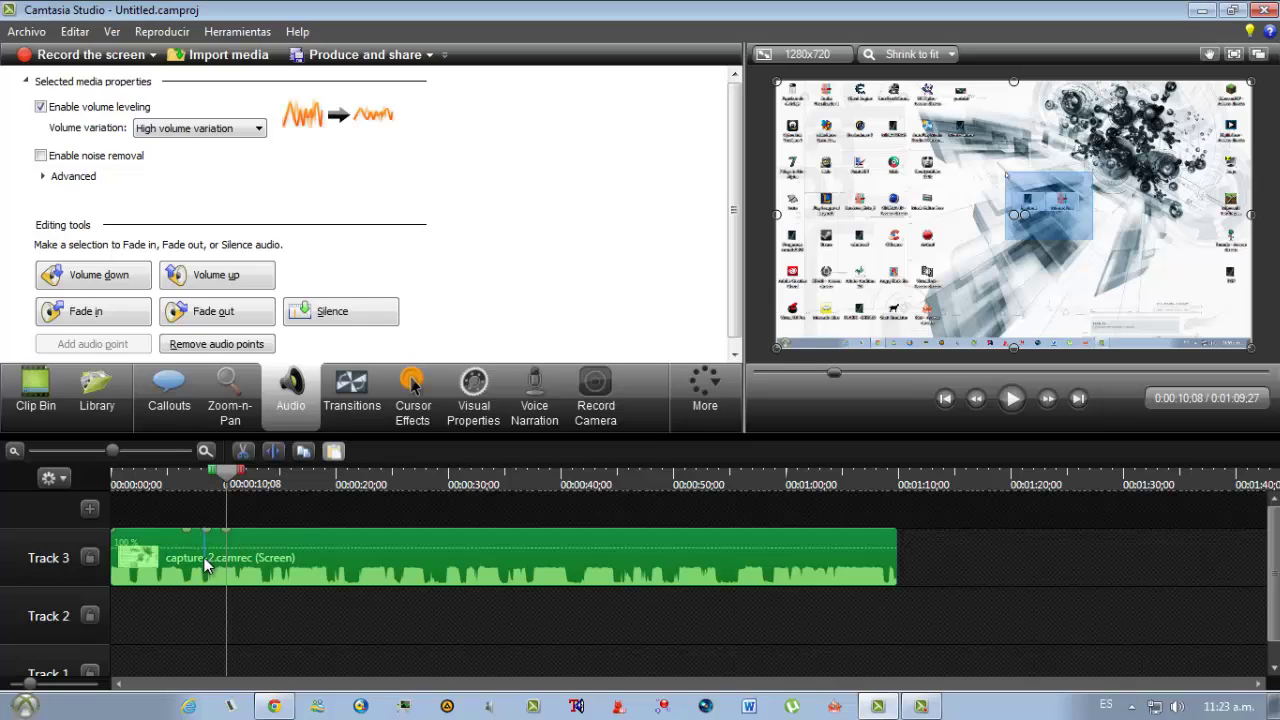
- Lower the volume at the middle audio point and add a fourth audio point at 0:00:11;13
drag(206, 531, 206, 572)
click(236, 484)
drag(234, 479, 240, 479)
click(128, 346)
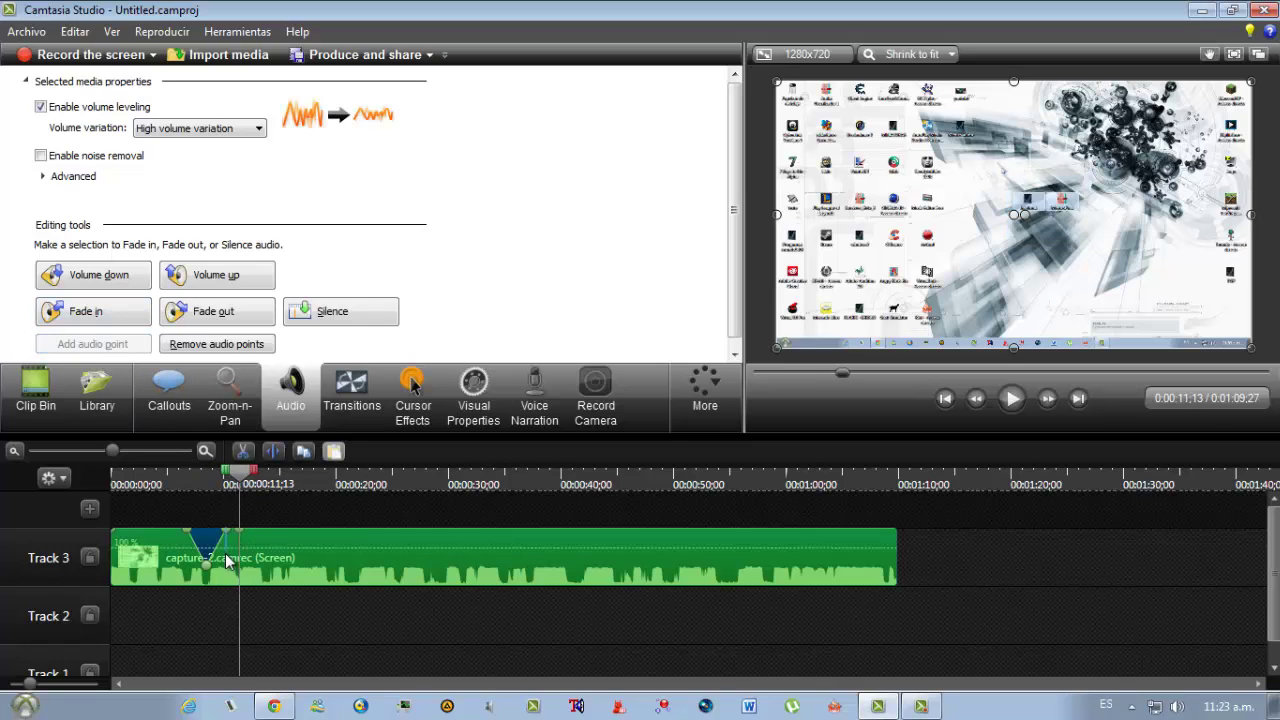
- Lower the third audio point to the second point's level and shift the points earlier to narrow the volume dip
drag(226, 539, 225, 568)
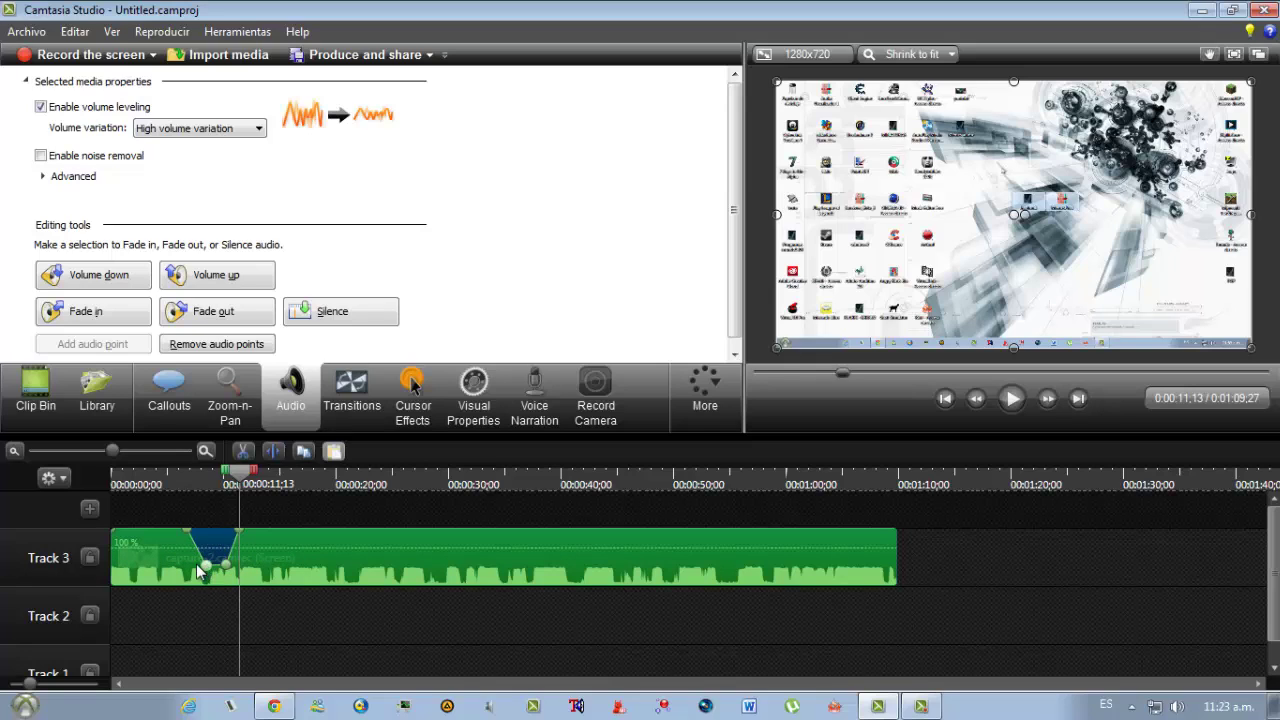
drag(200, 568, 227, 533)
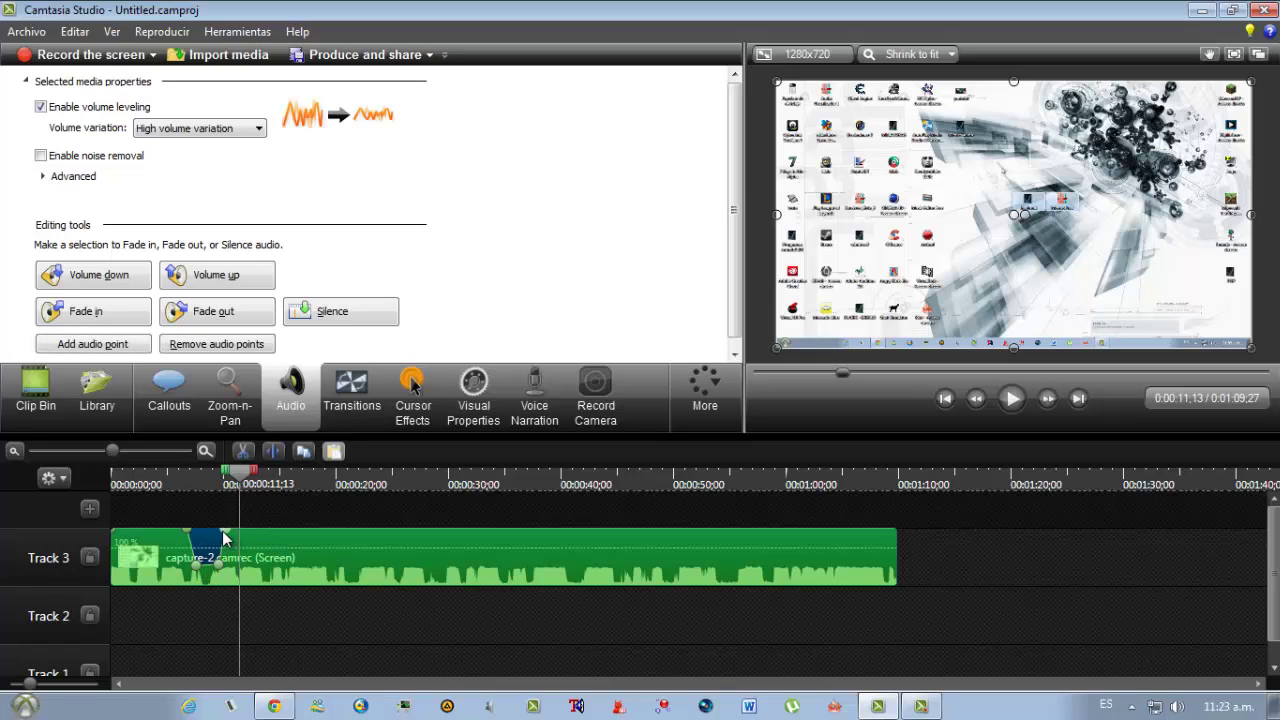
- Play the screen clip from 0:00:05;28 to listen to the volume dip
drag(239, 482, 180, 478)
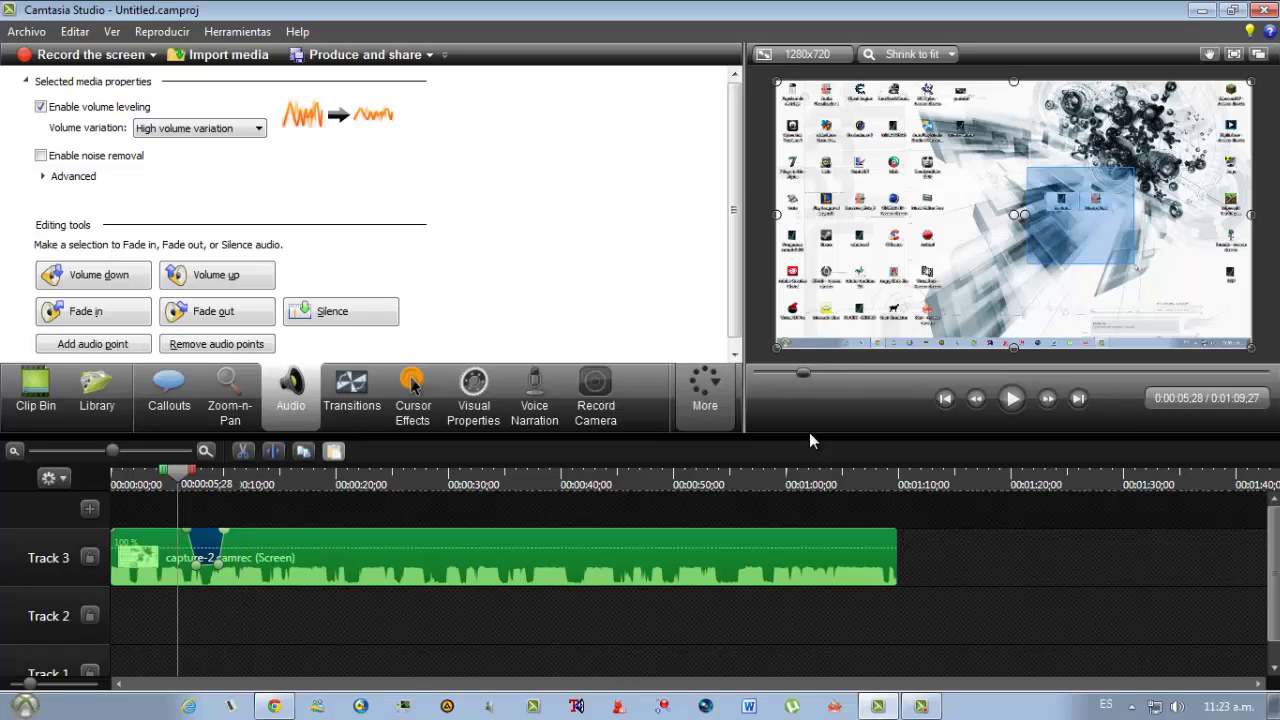
click(1011, 399)
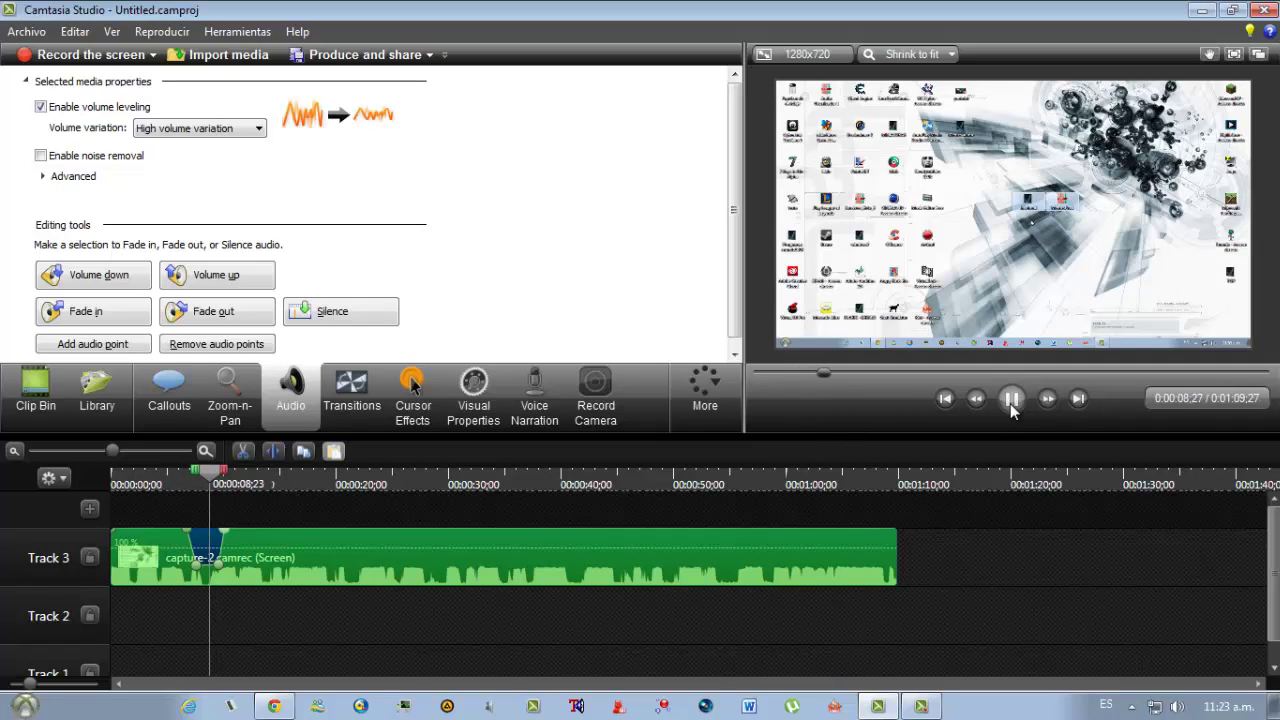
click(1011, 399)
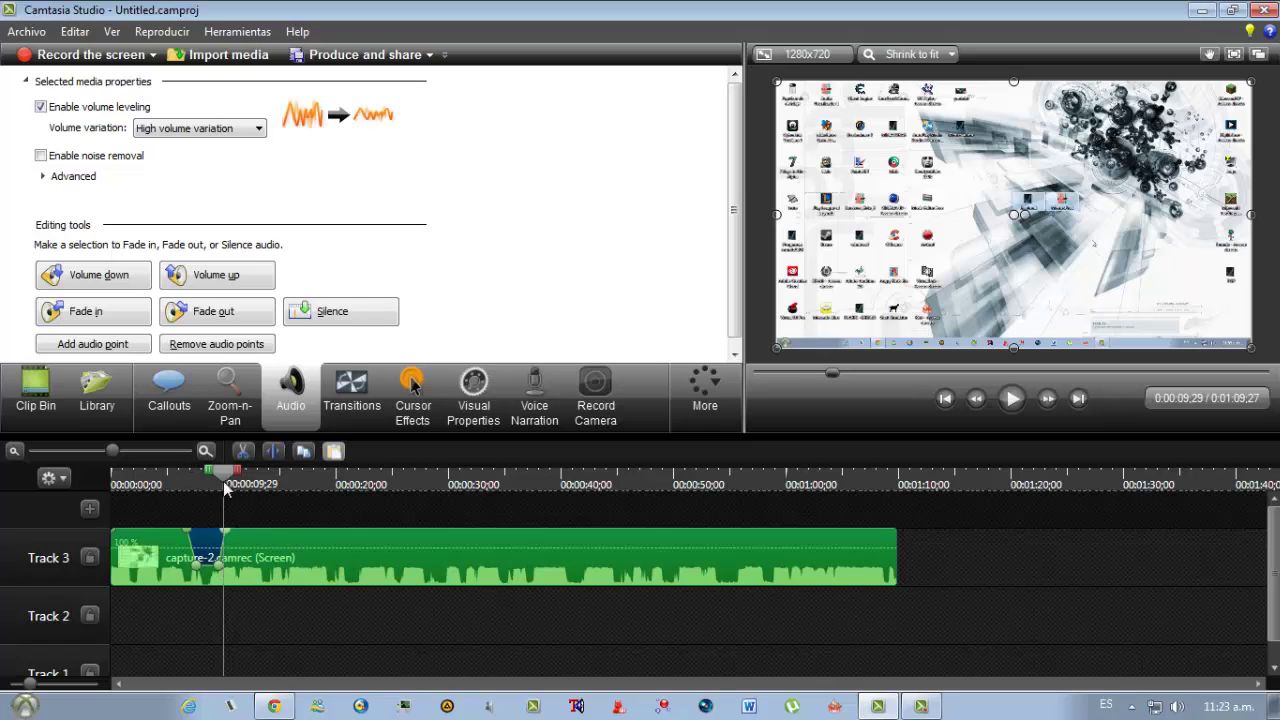
- Remove the audio points that form the volume dip from the screen clip
drag(219, 565, 203, 513)
click(196, 527)
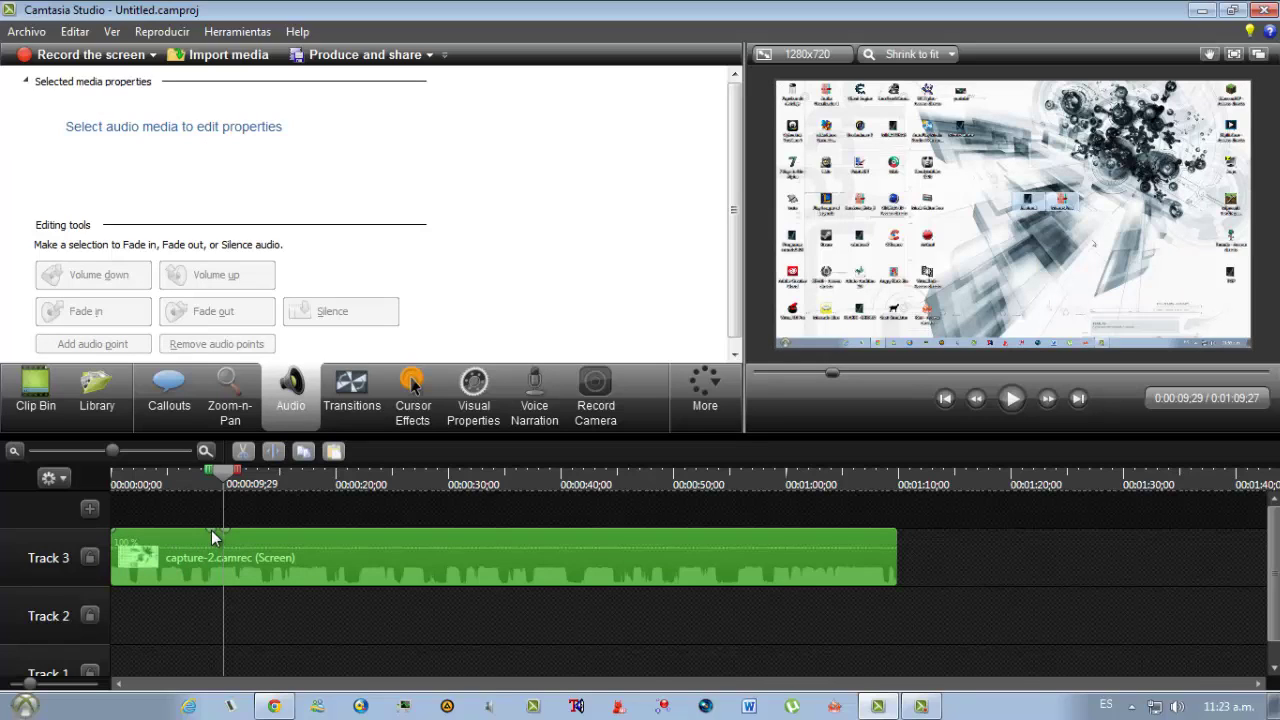
click(241, 554)
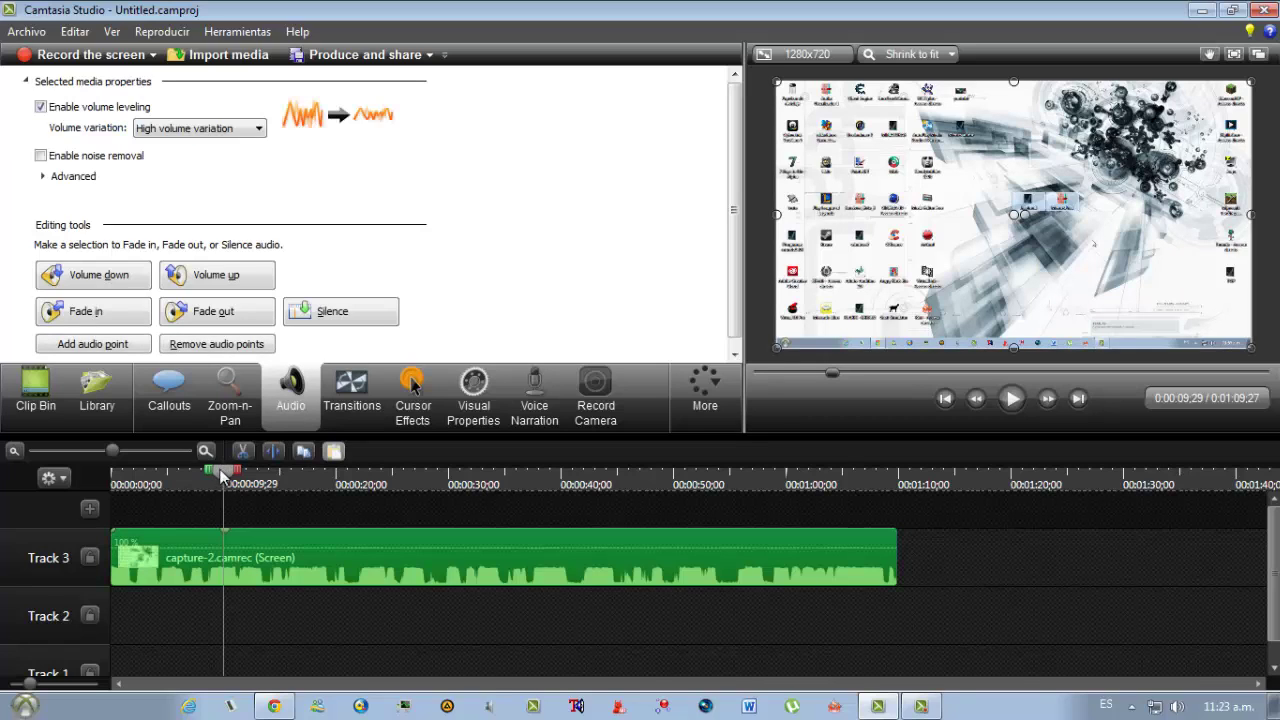
- Split the screen clip on Track 3 at 0:00:24;05
click(346, 494)
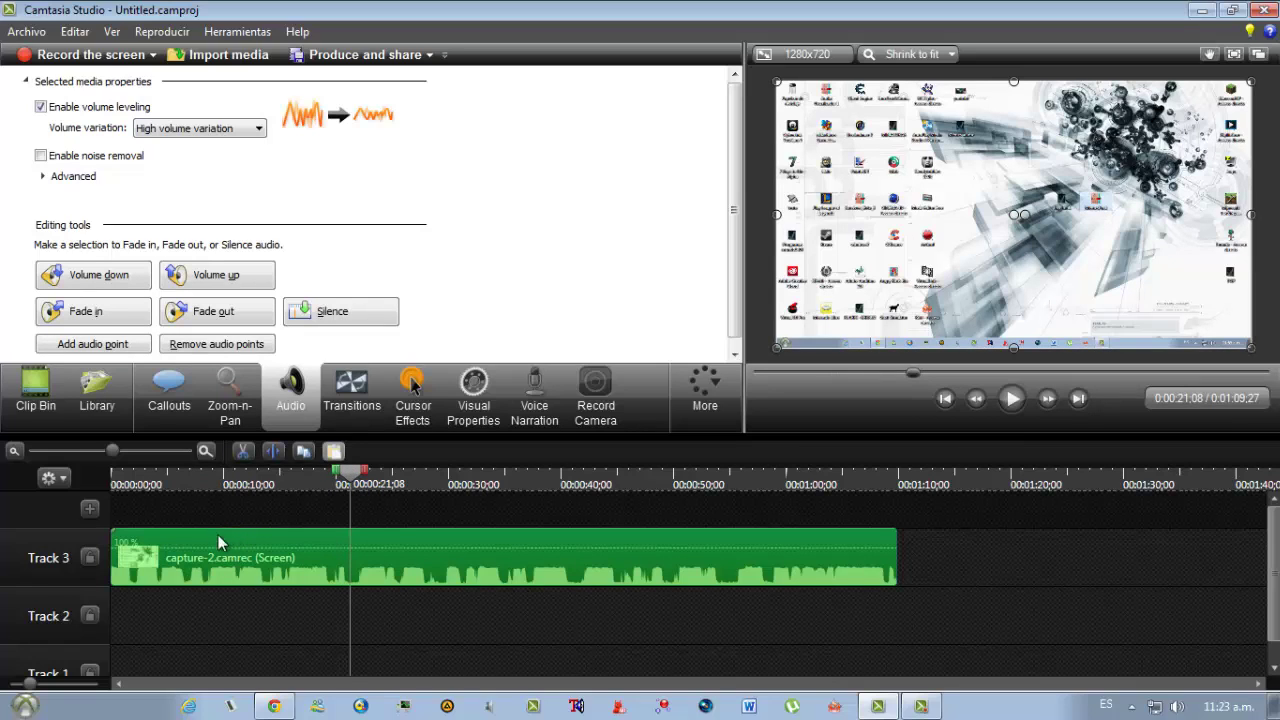
click(300, 485)
drag(286, 486, 368, 486)
click(381, 483)
click(399, 544)
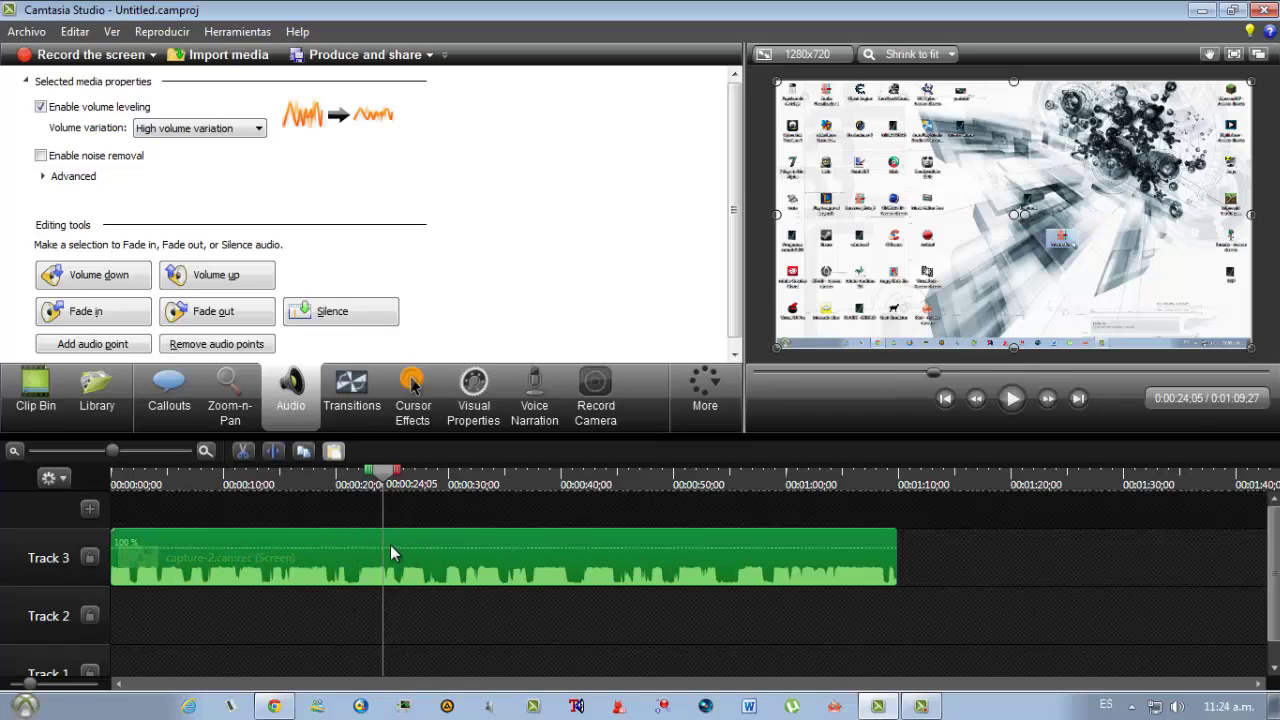
key(s)
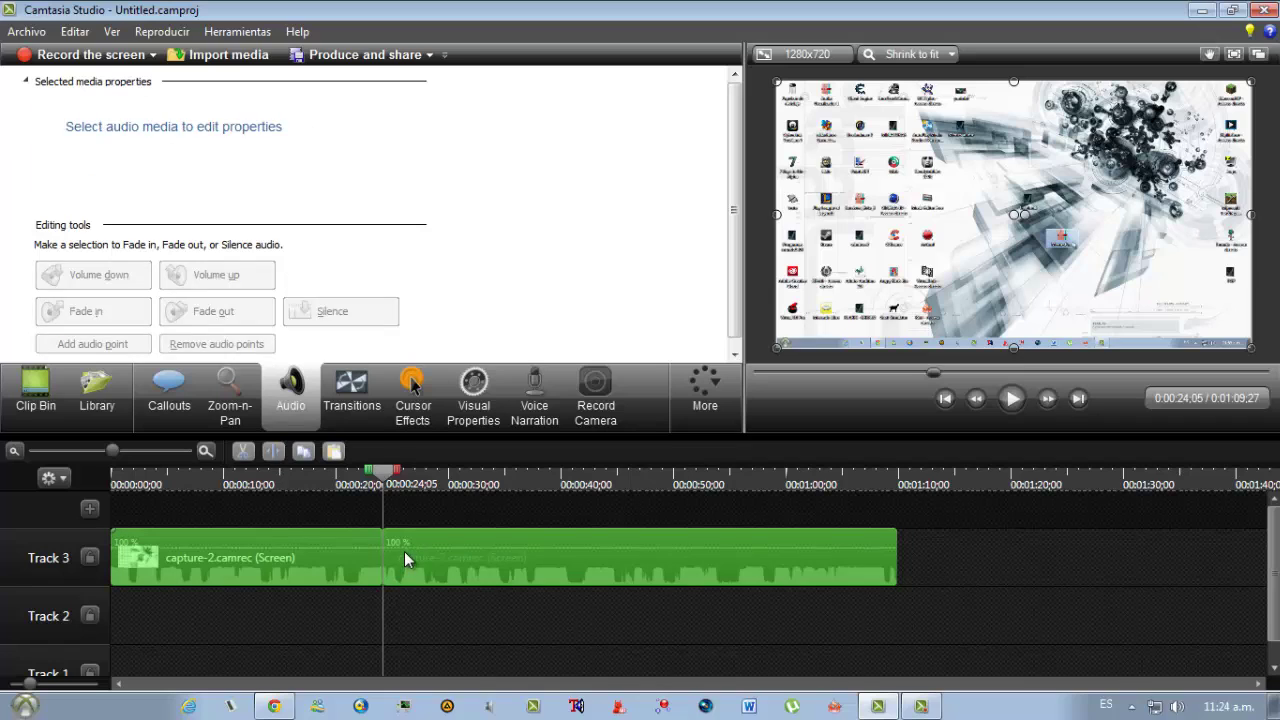
- Split the second part of the screen clip at 0:00:29;12
drag(472, 549, 374, 558)
click(441, 484)
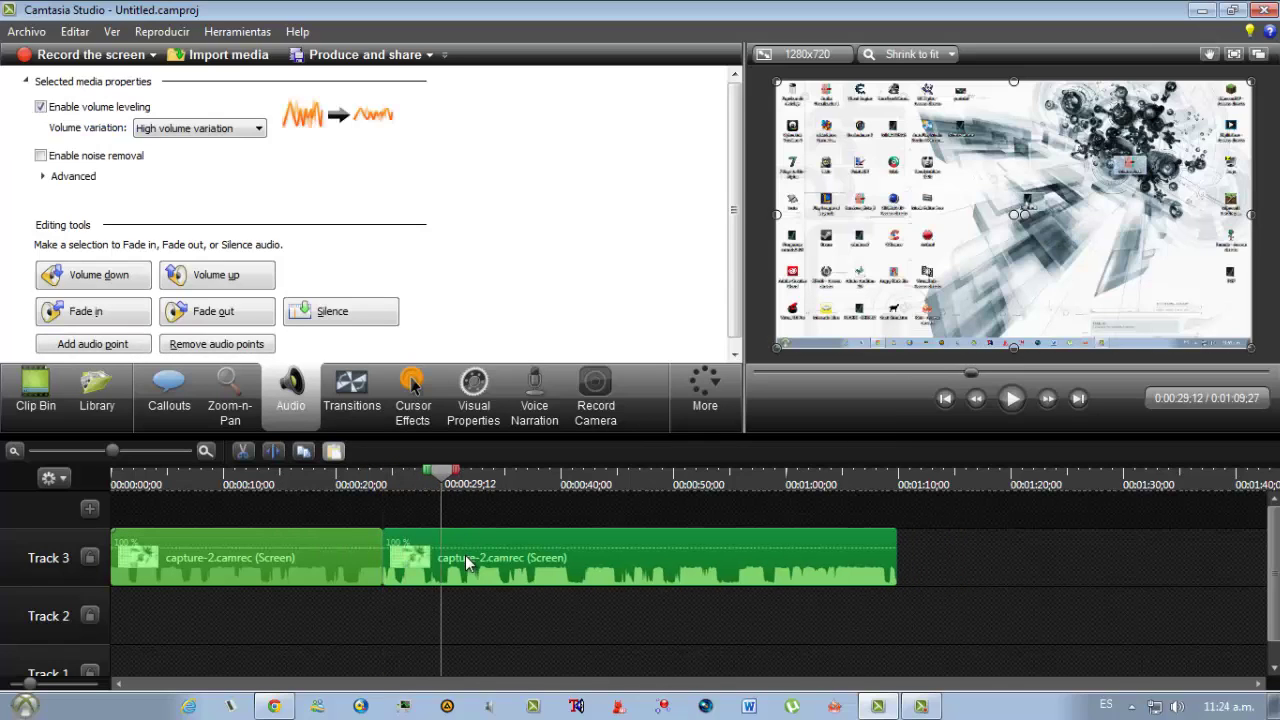
key(s)
- Take the short middle piece out of Track 3, close the gap, and place that piece at the end of the track
drag(403, 553, 499, 633)
drag(473, 560, 417, 557)
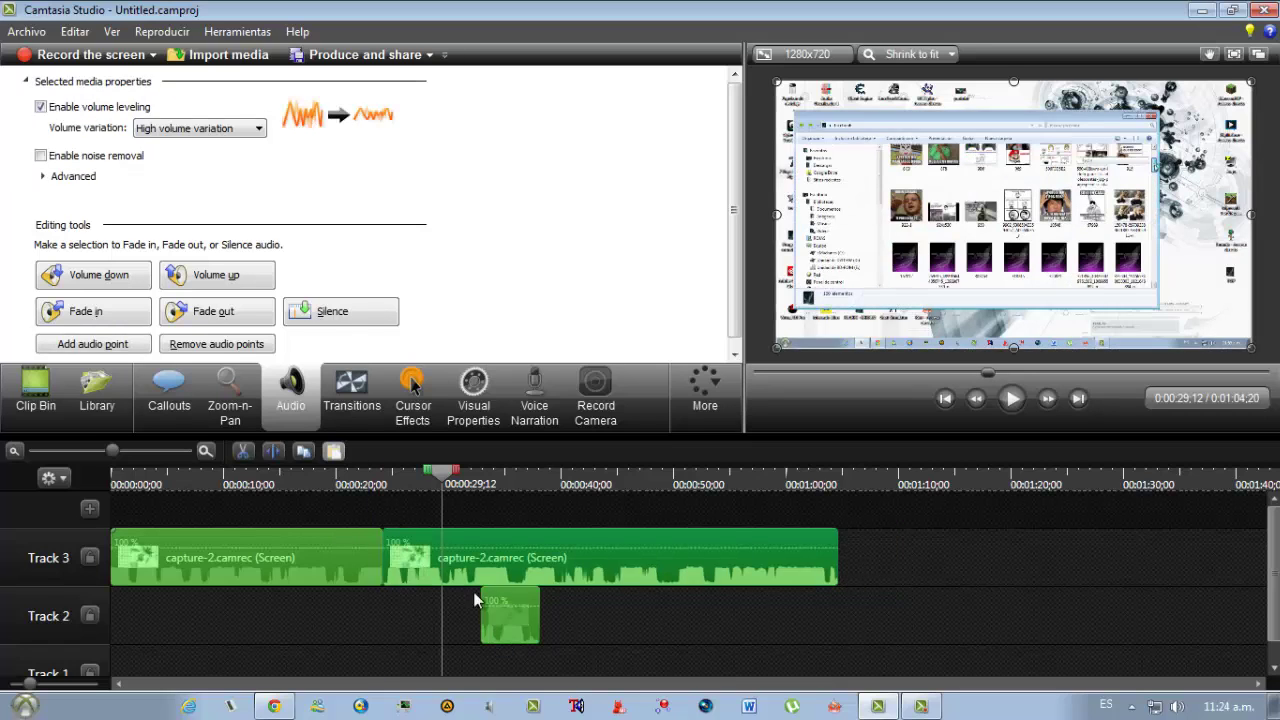
click(294, 534)
drag(515, 623, 869, 577)
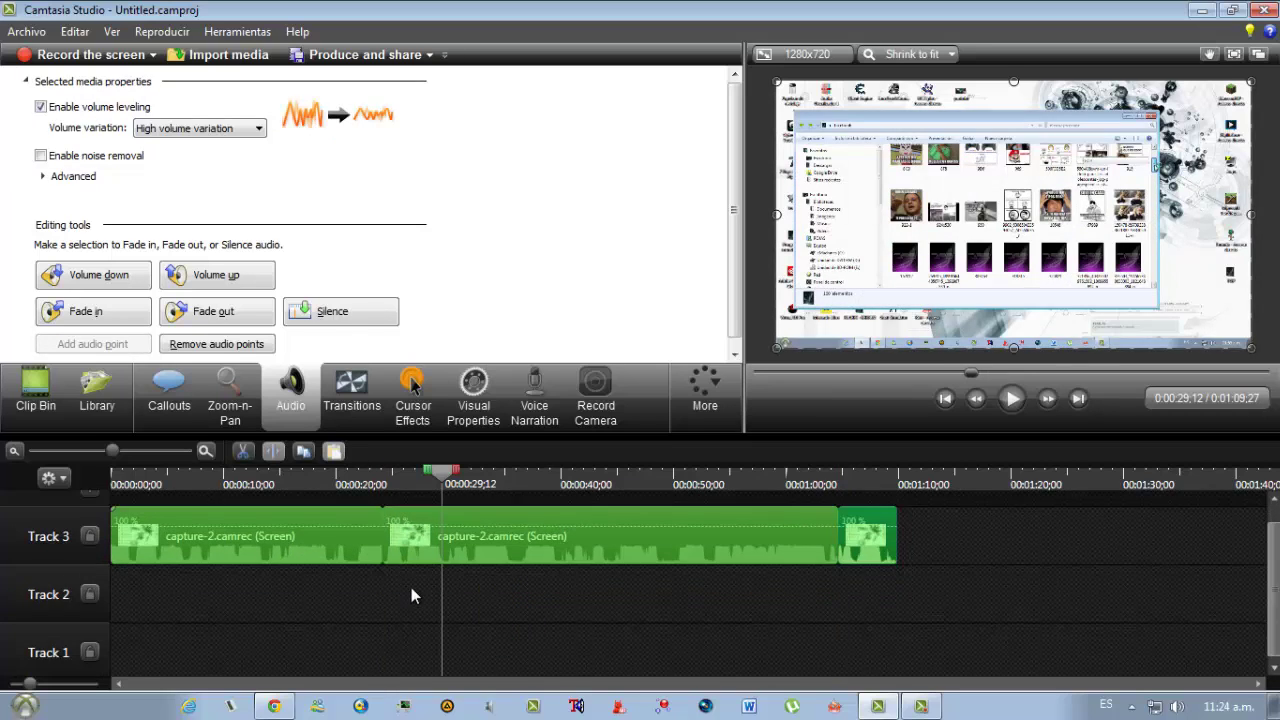
- Trim the second clip on Track 3 slightly and play back its join with the first clip
click(555, 548)
drag(456, 566, 440, 562)
click(357, 480)
click(1020, 405)
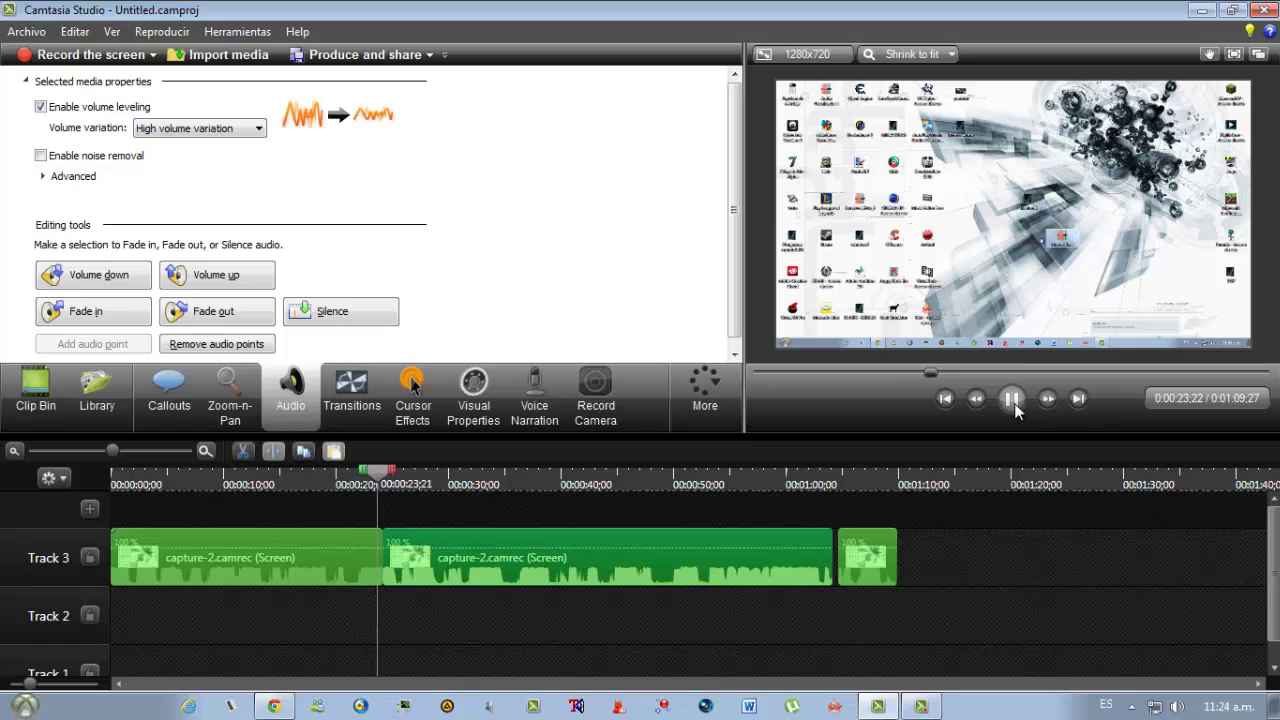
click(1010, 404)
- Move the short last piece against the second clip and delete it from Track 3
drag(867, 575, 862, 573)
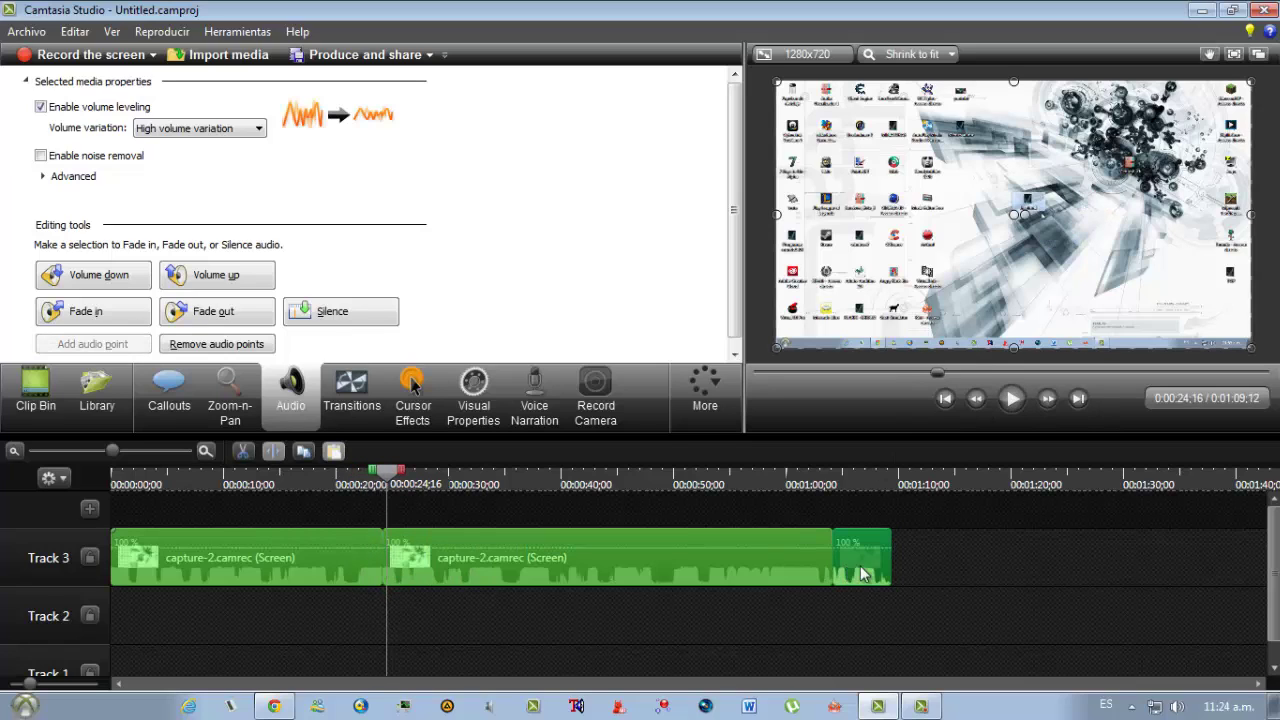
key(Delete)
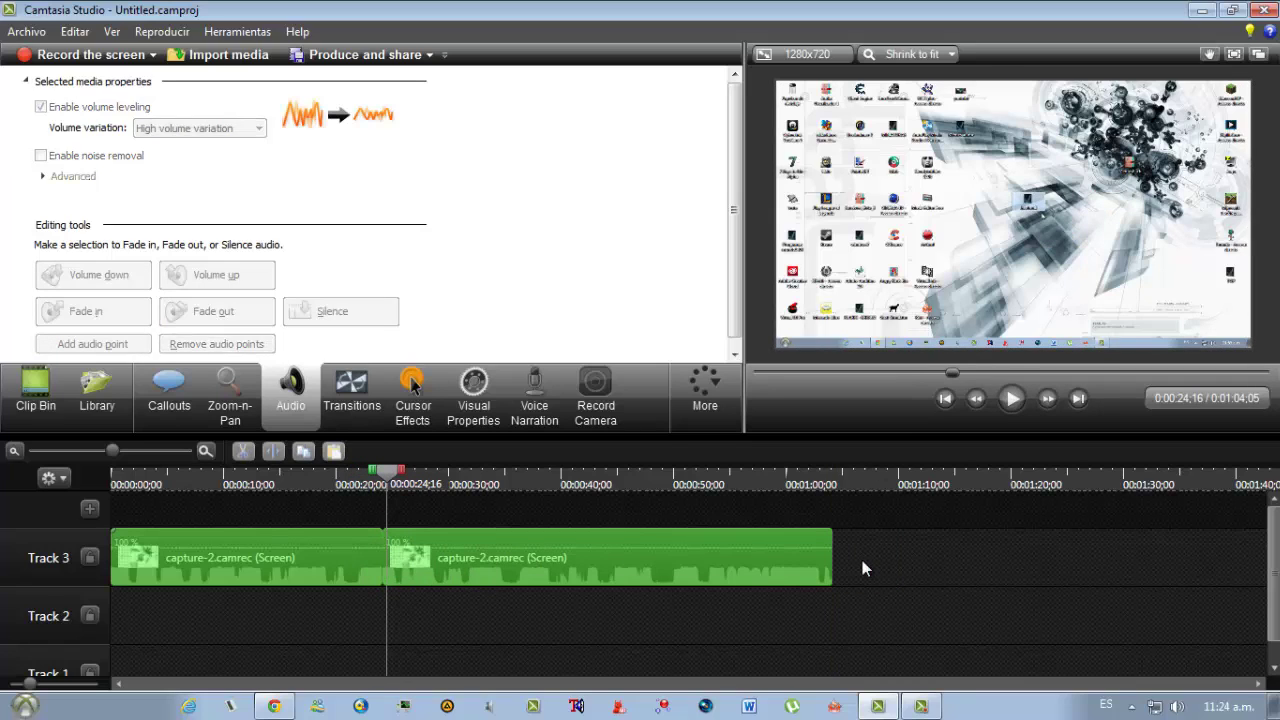
- Lower the audio level of both clips on Track 3 to about the same height
click(328, 575)
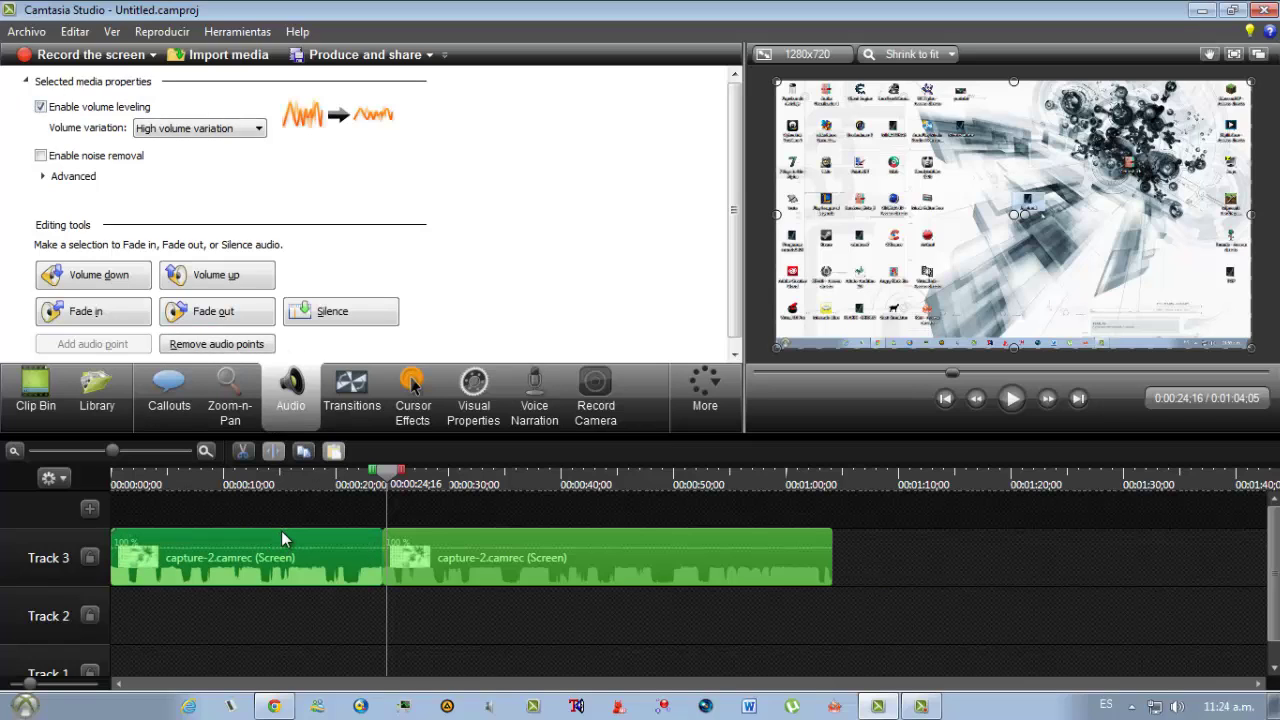
drag(281, 528, 275, 574)
click(496, 532)
mouse_move(496, 531)
mouse_down()
mouse_move(495, 582)
mouse_move(497, 556)
mouse_up()
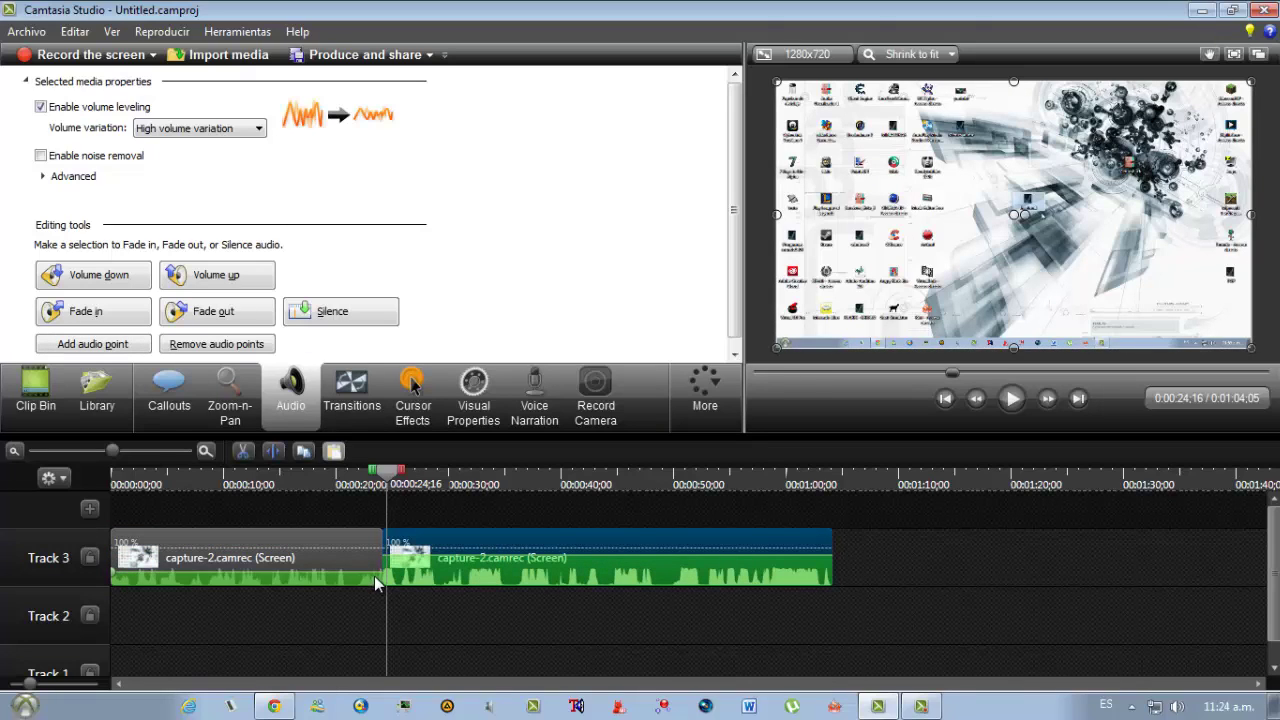
drag(371, 572, 374, 560)
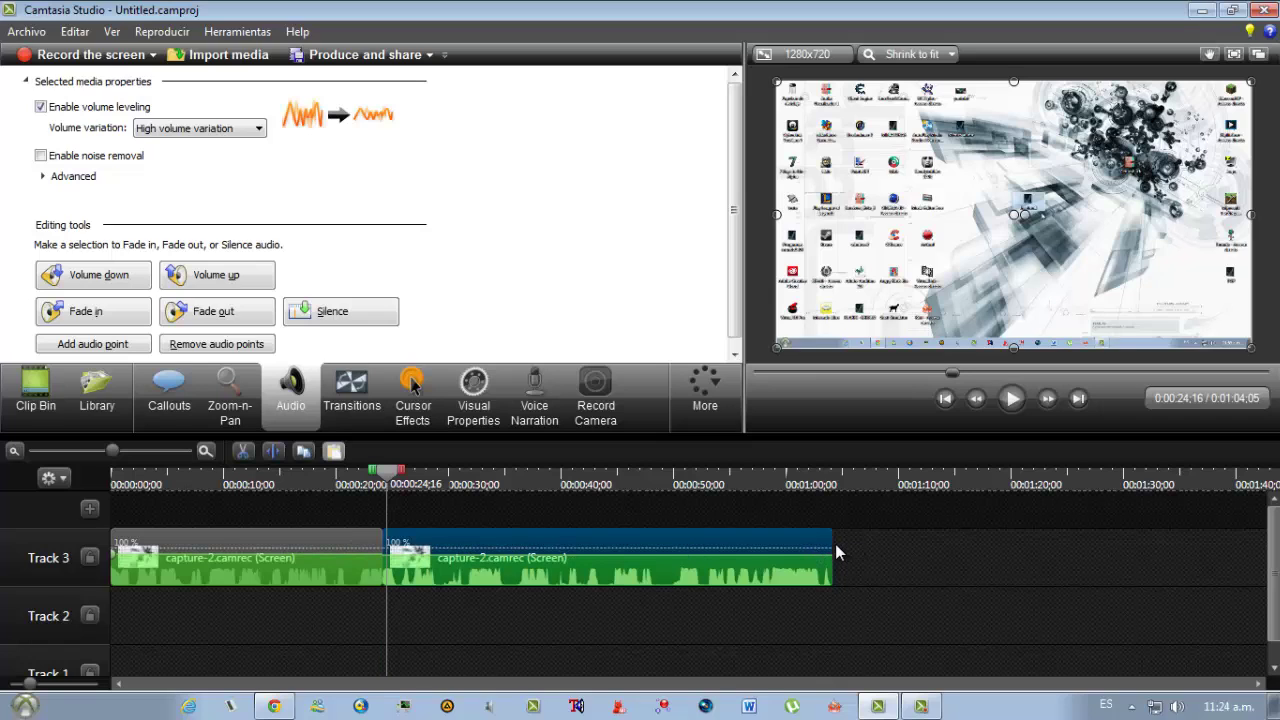
- Try to adjust the end of the second clip on Track 3
drag(806, 544, 833, 545)
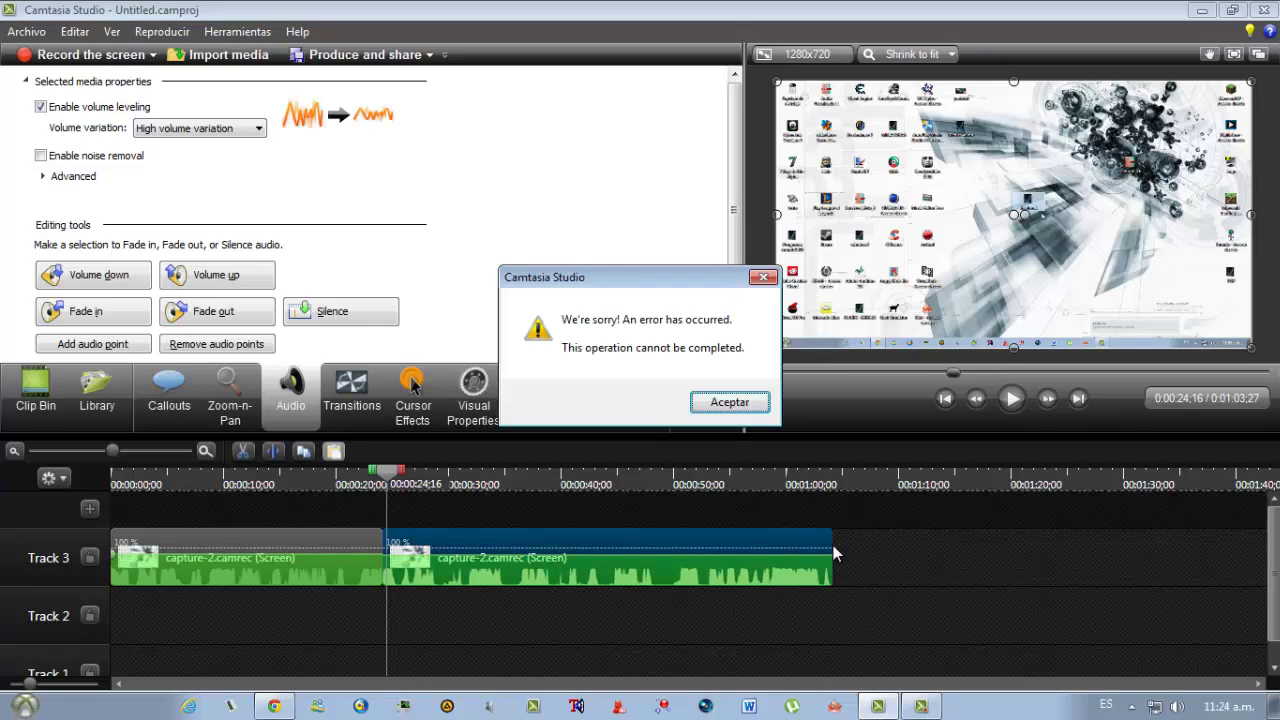
click(730, 402)
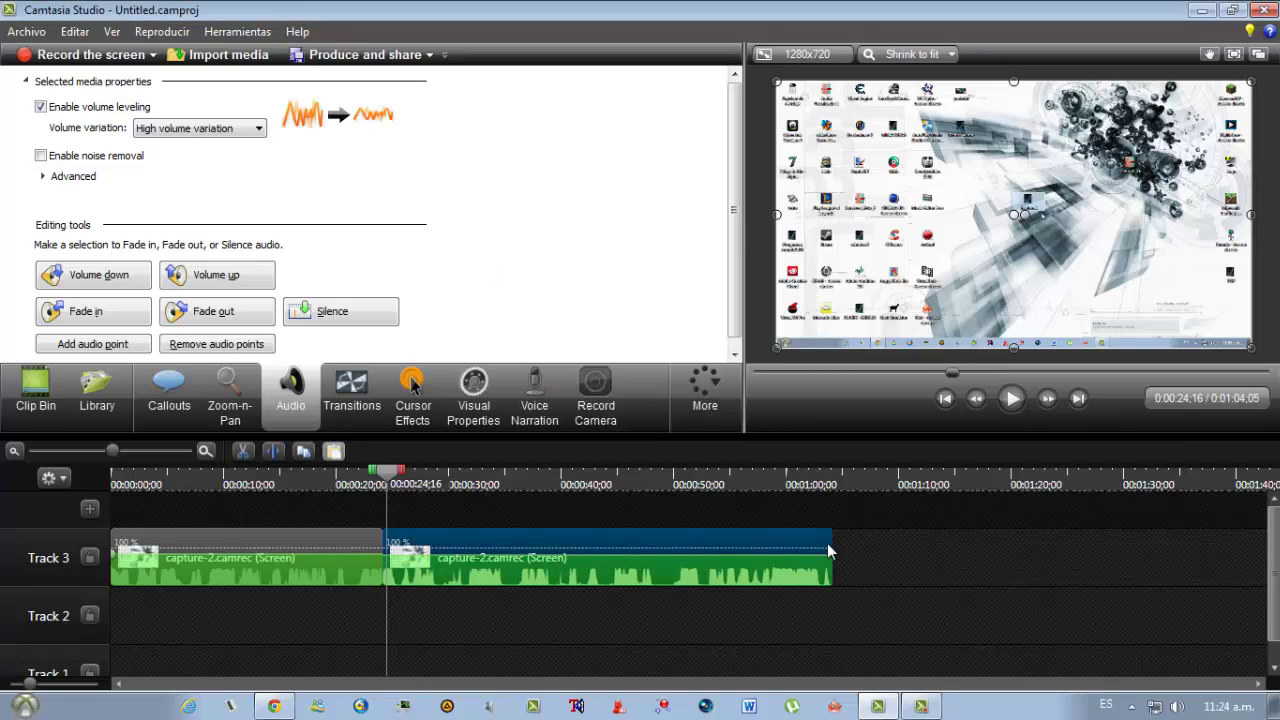
key(ctrl+s)
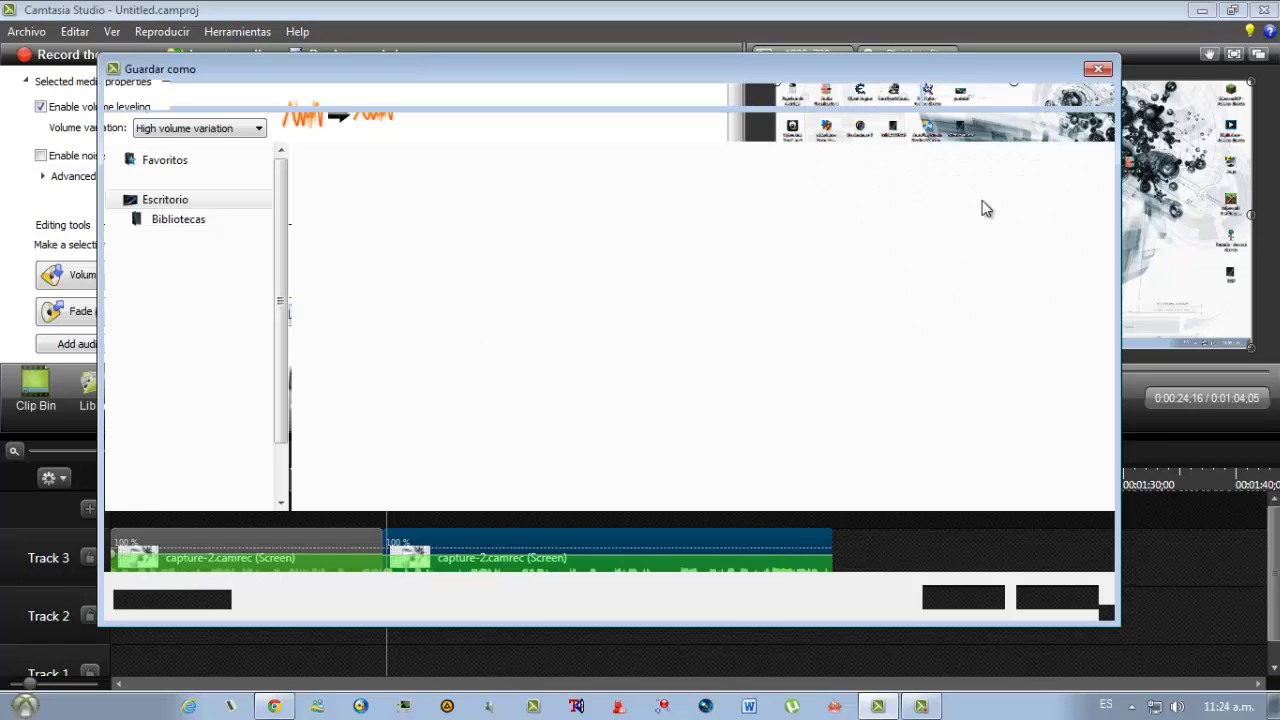
click(1098, 70)
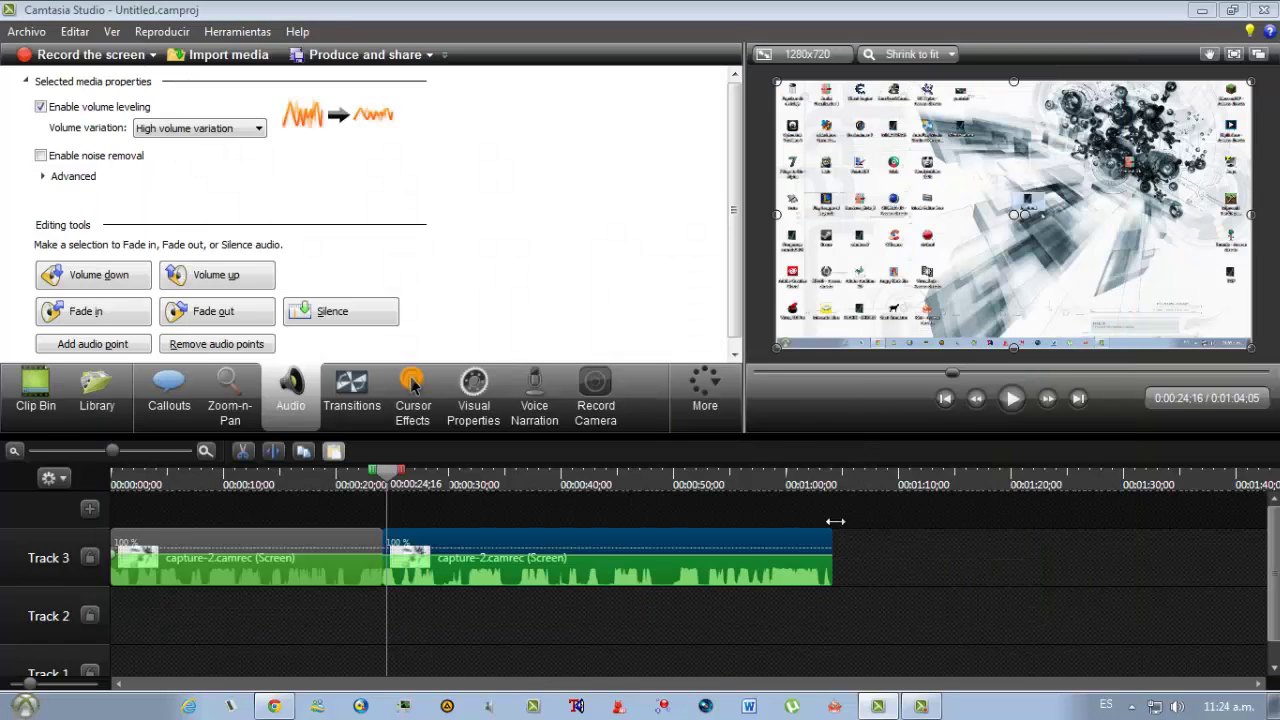
- Shift the second clip to start at 0:00:24;16 and move the first clip up against it
mouse_move(526, 549)
mouse_down()
mouse_move(562, 548)
mouse_move(514, 548)
mouse_up()
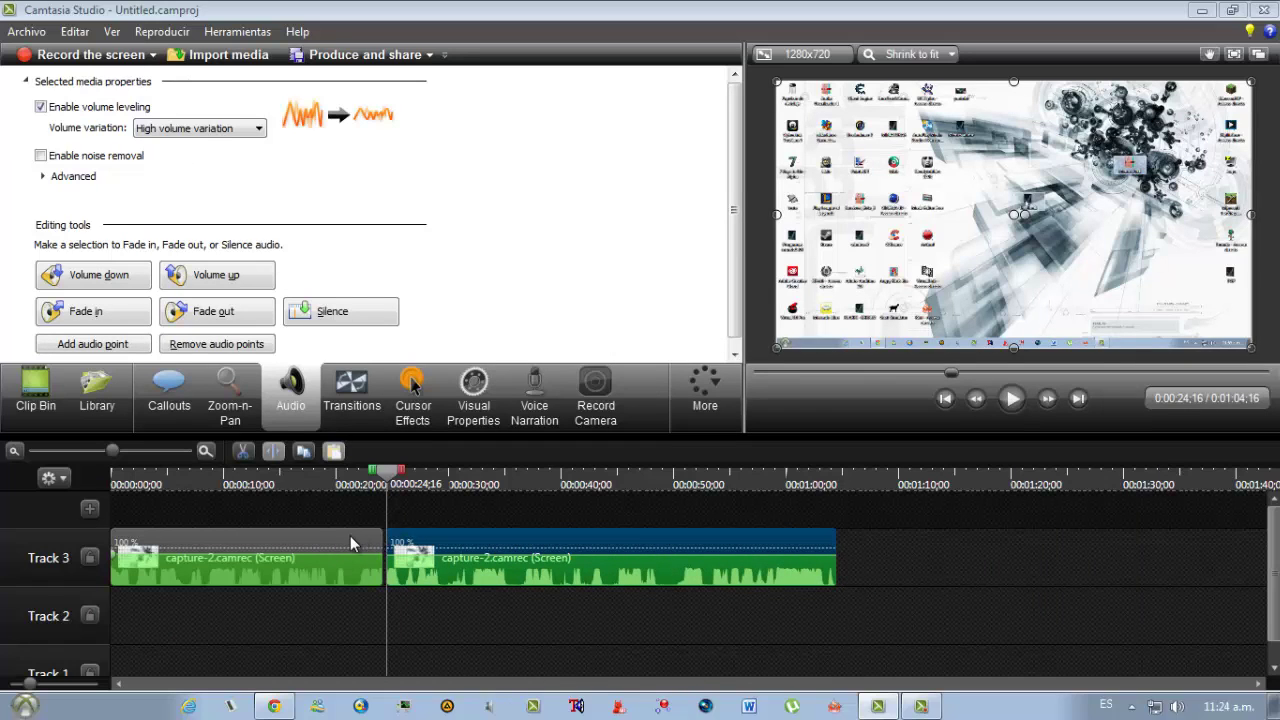
click(350, 537)
click(442, 551)
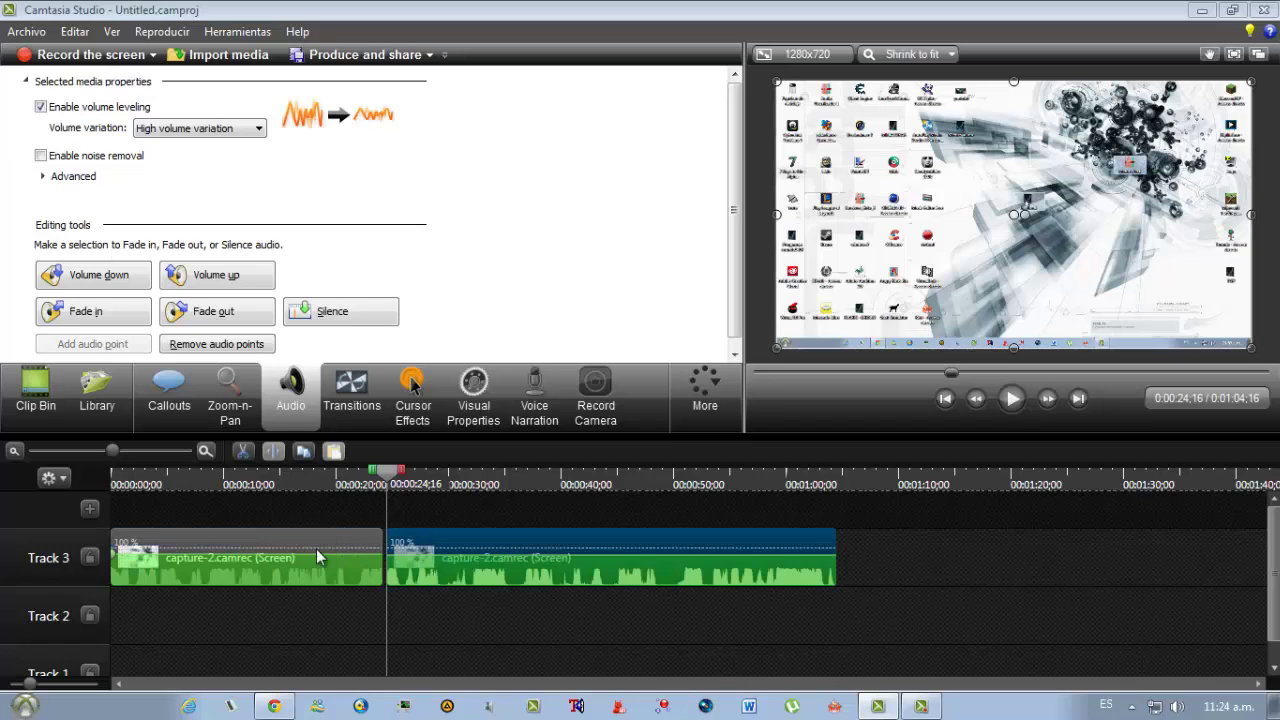
drag(316, 549, 320, 549)
click(462, 537)
click(312, 543)
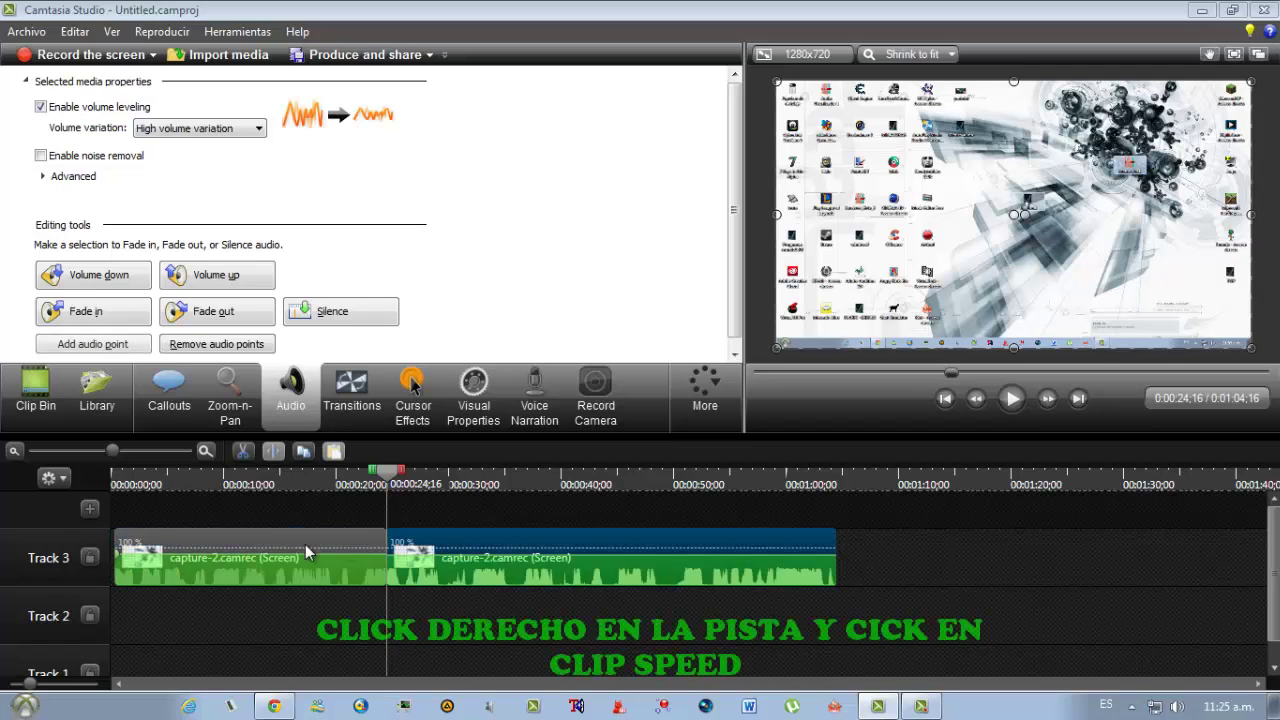
- Set the first clip's speed to 200% of the original clip speed
click(305, 544)
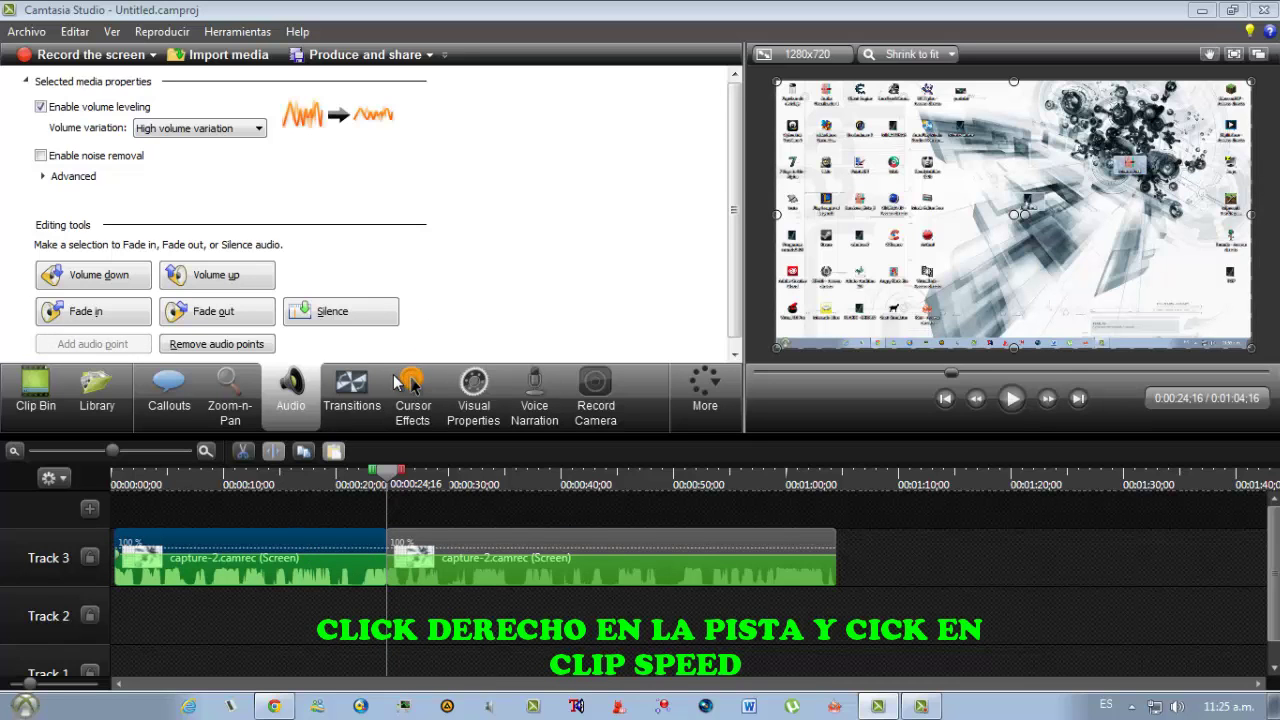
drag(563, 257, 535, 230)
click(525, 256)
click(525, 256)
click(525, 256)
click(525, 256)
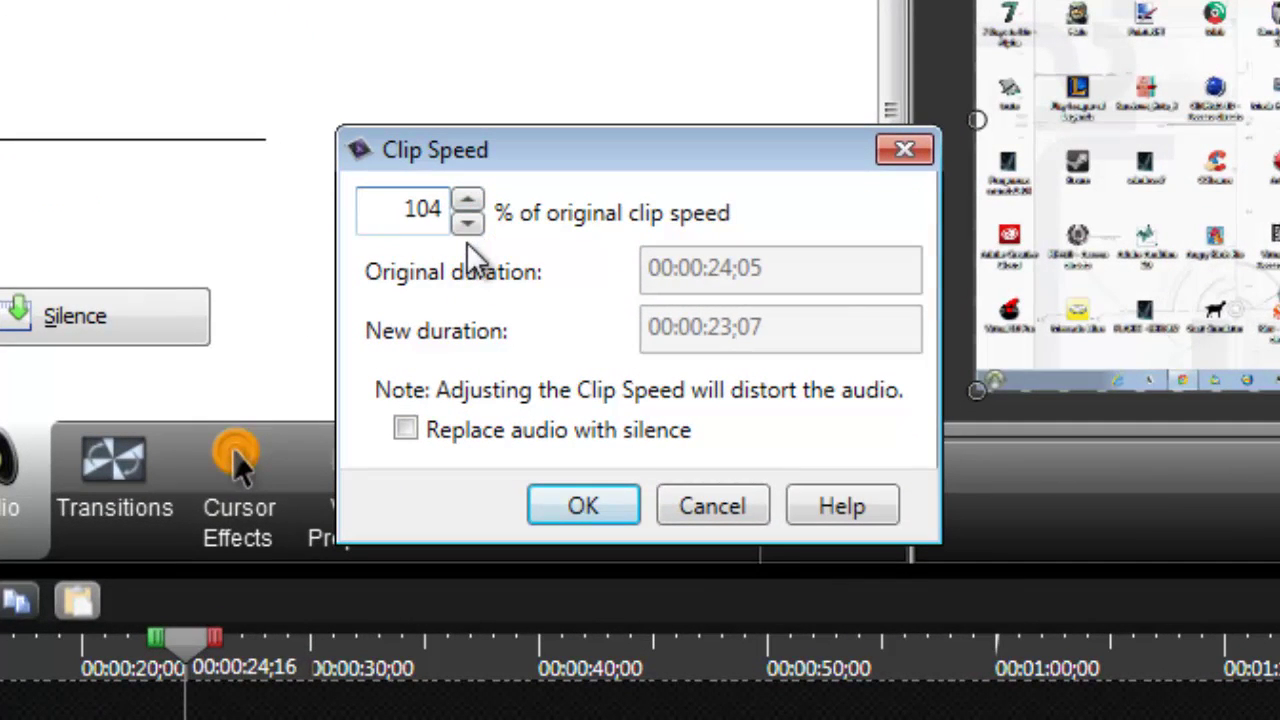
click(467, 222)
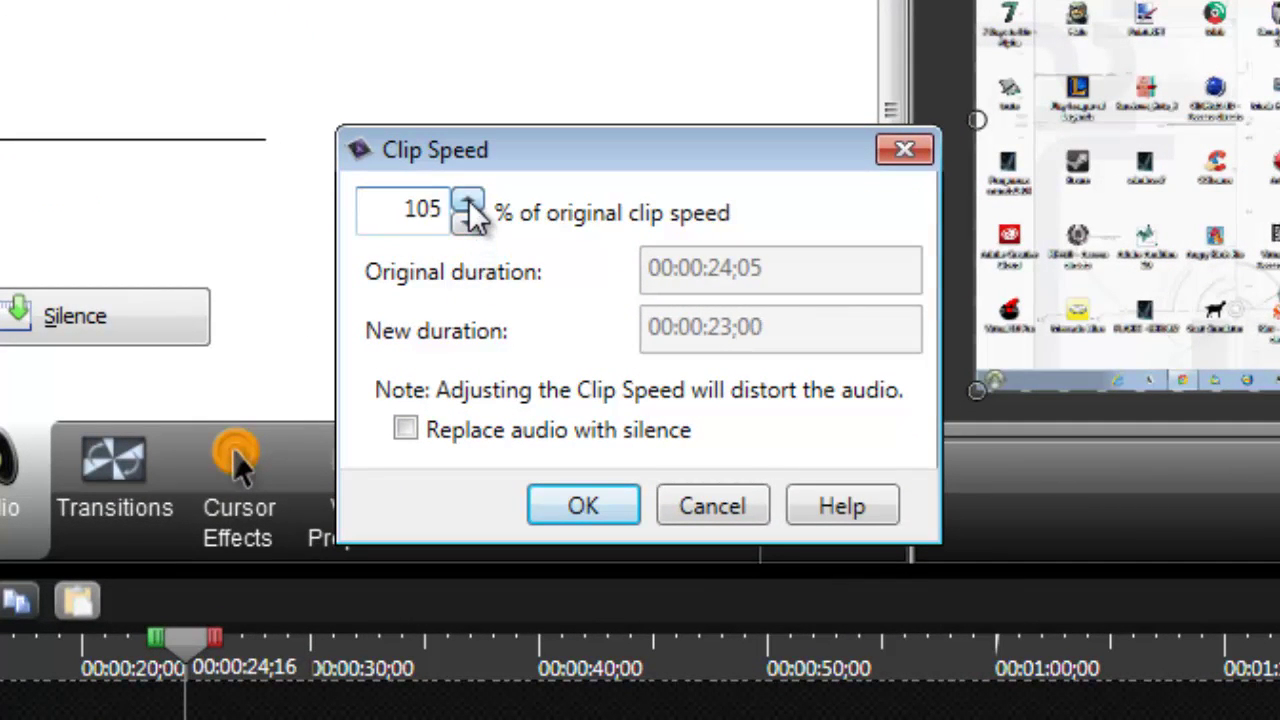
click(467, 203)
click(467, 203)
click(467, 224)
click(467, 224)
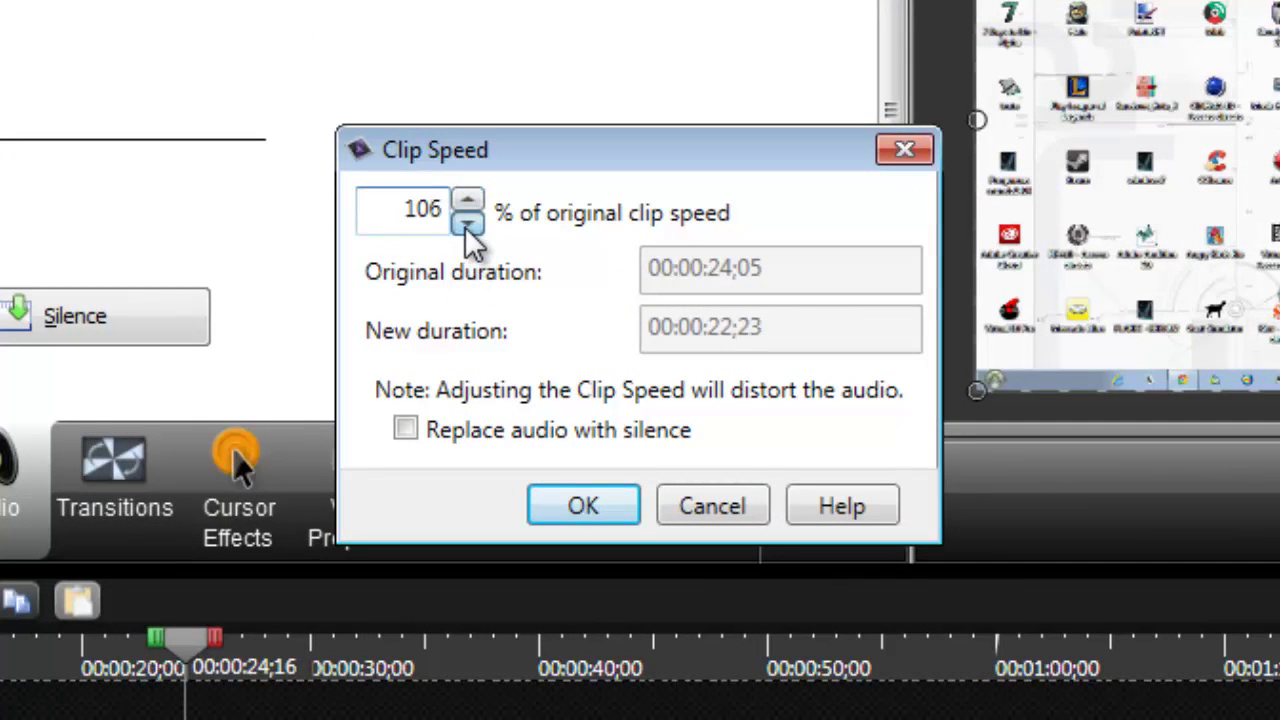
click(467, 224)
click(468, 202)
click(468, 202)
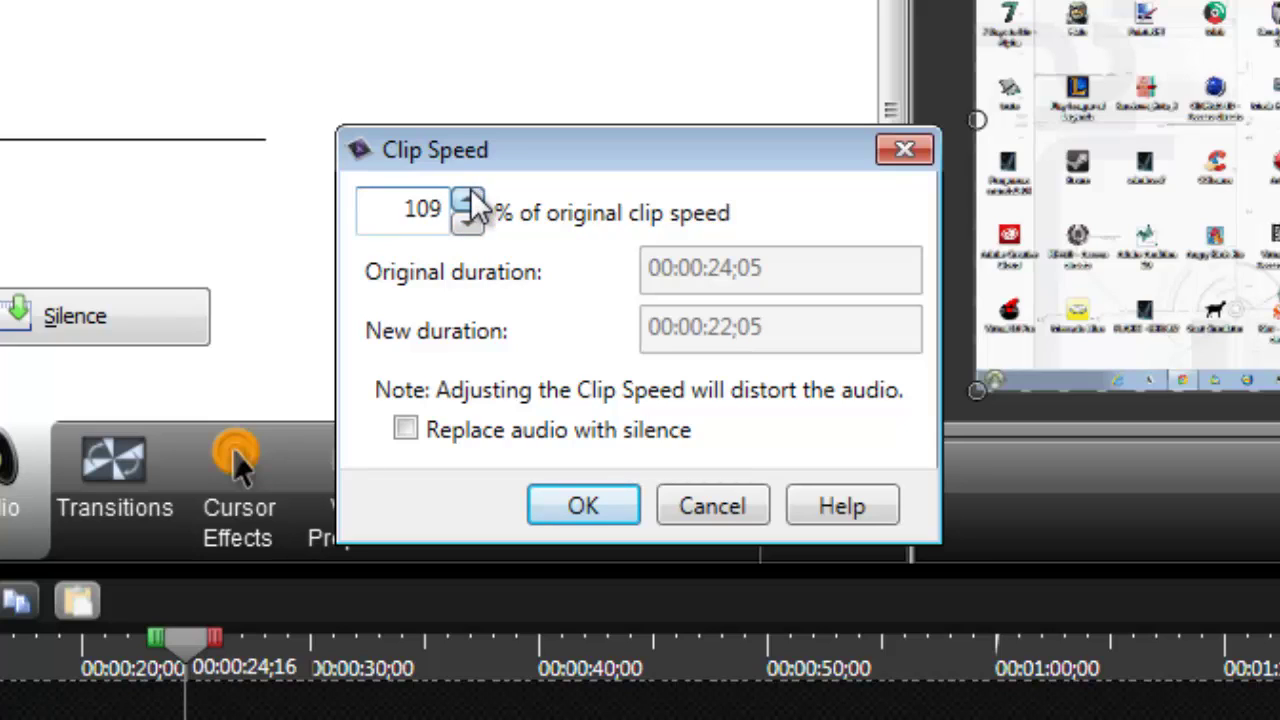
click(468, 202)
click(467, 203)
click(467, 203)
click(467, 203)
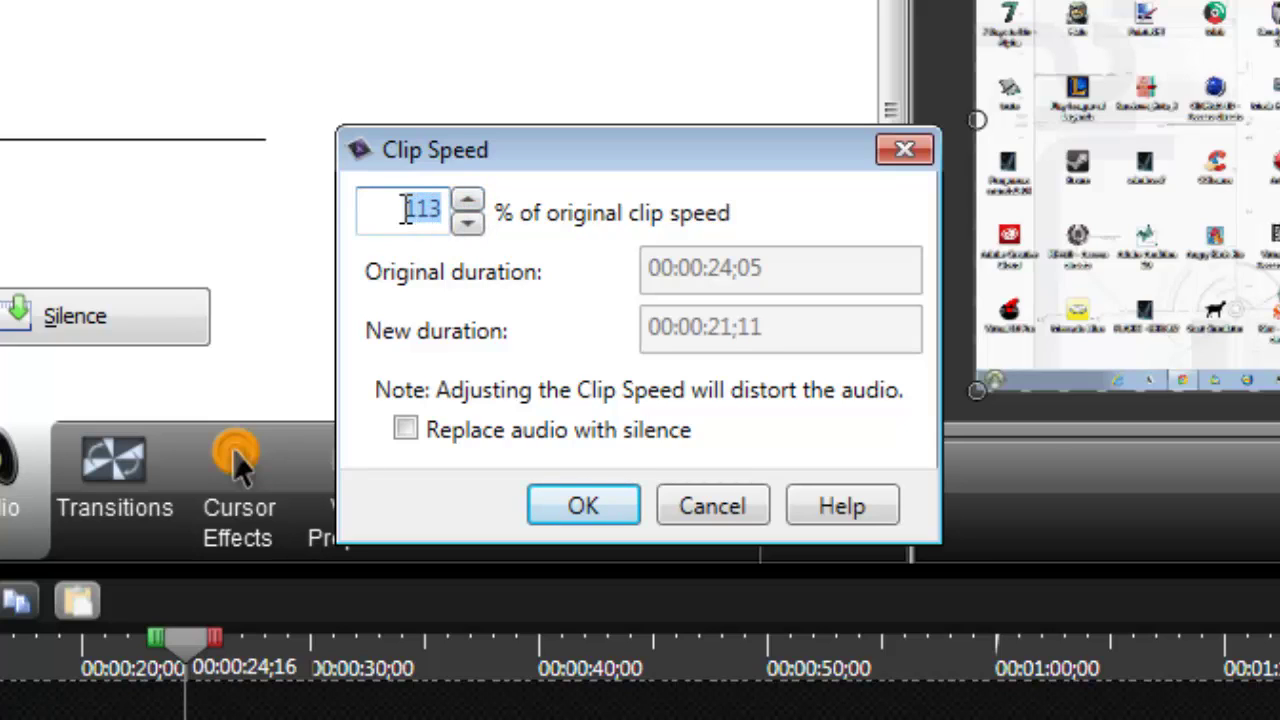
text(200)
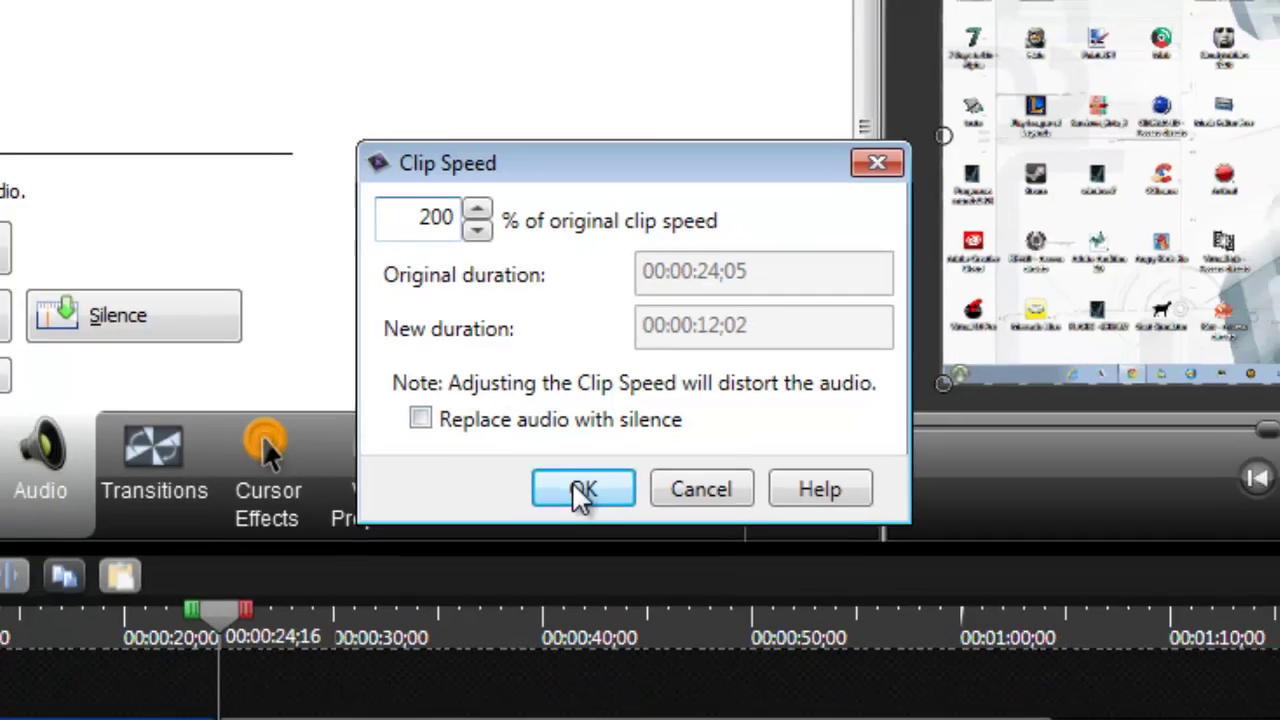
click(580, 489)
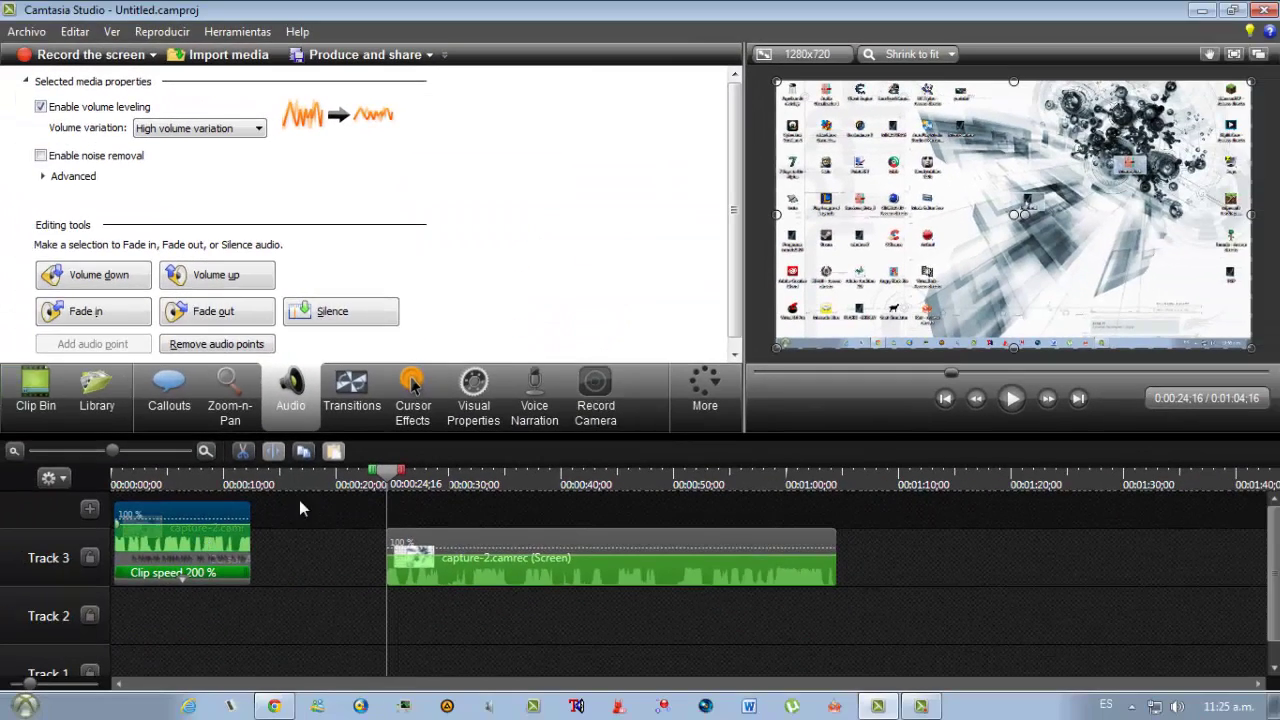
- Play the sped-up clip from the beginning and shift it to the start of the timeline
drag(388, 470, 58, 491)
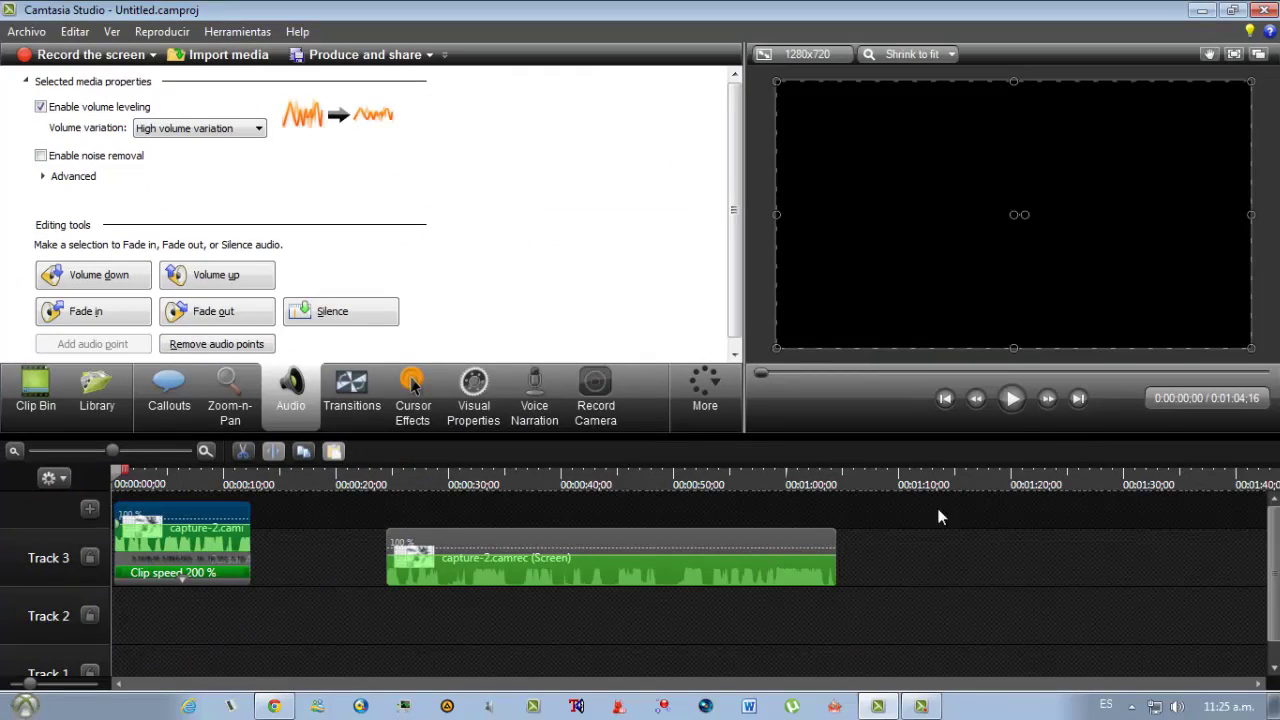
click(1015, 402)
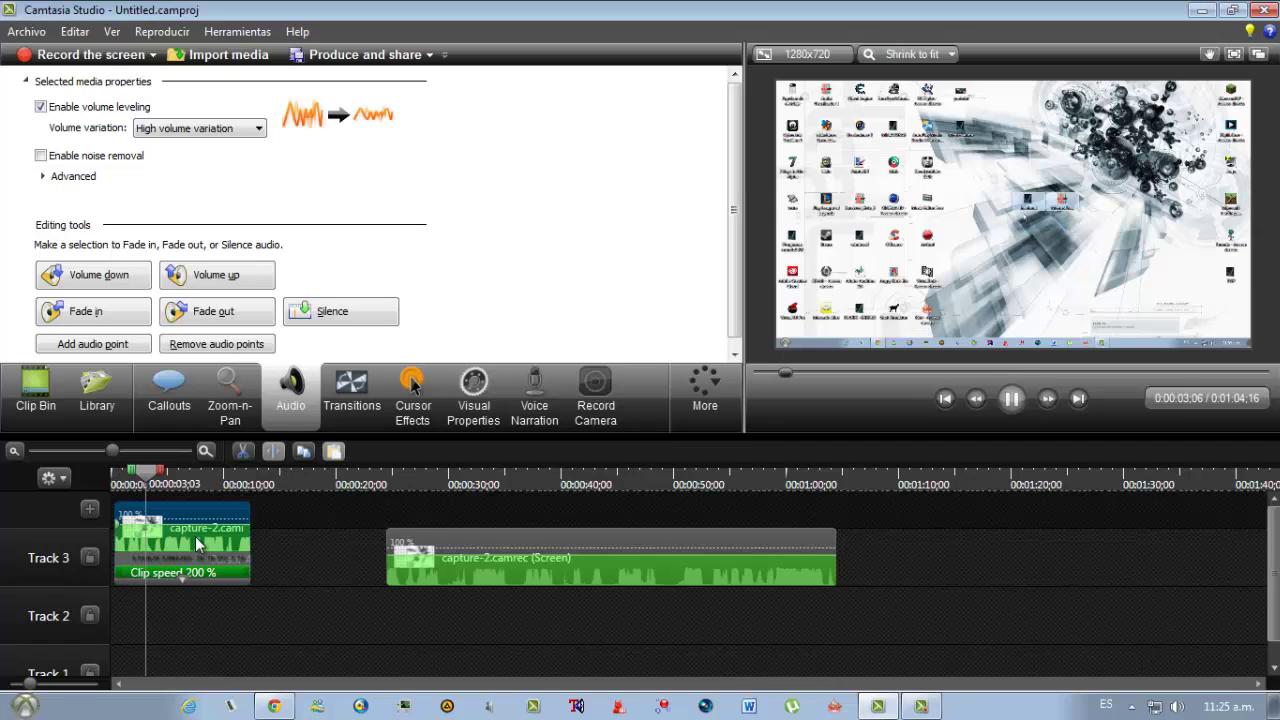
drag(195, 537, 149, 537)
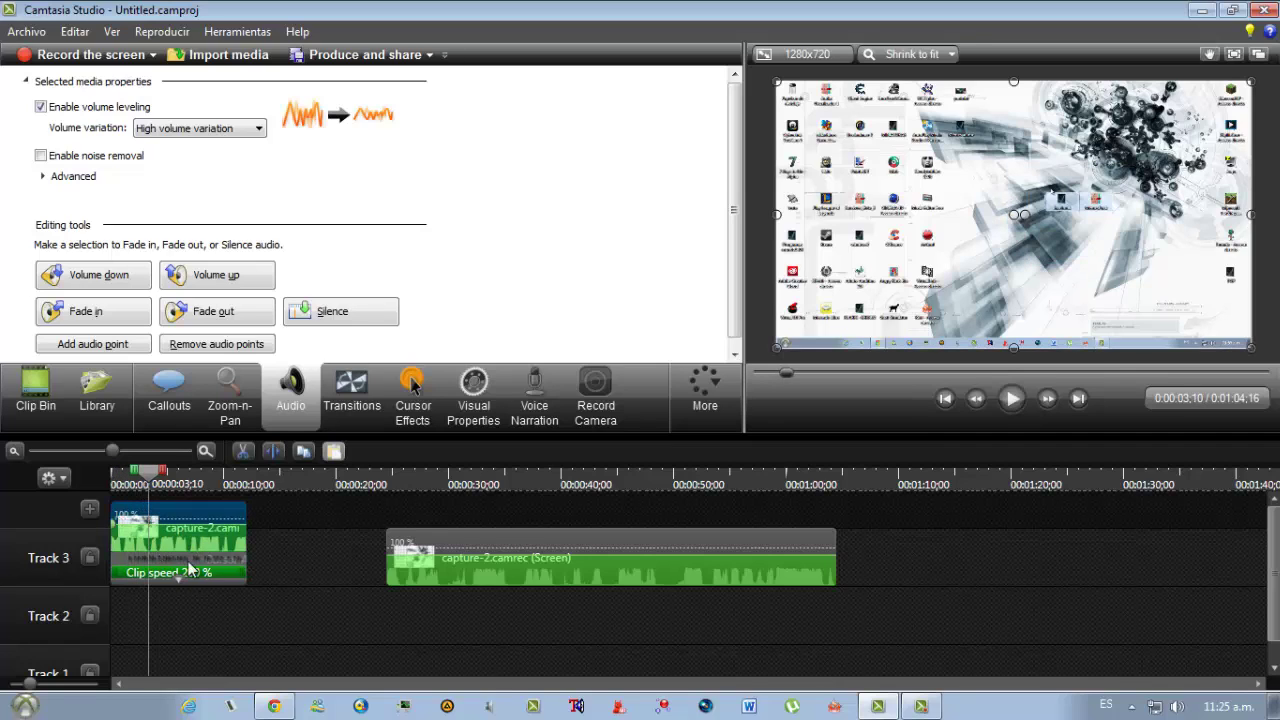
- Move the second clip about 20 seconds later on Track 3 and try to set the first clip's speed to 50%
drag(470, 545, 689, 560)
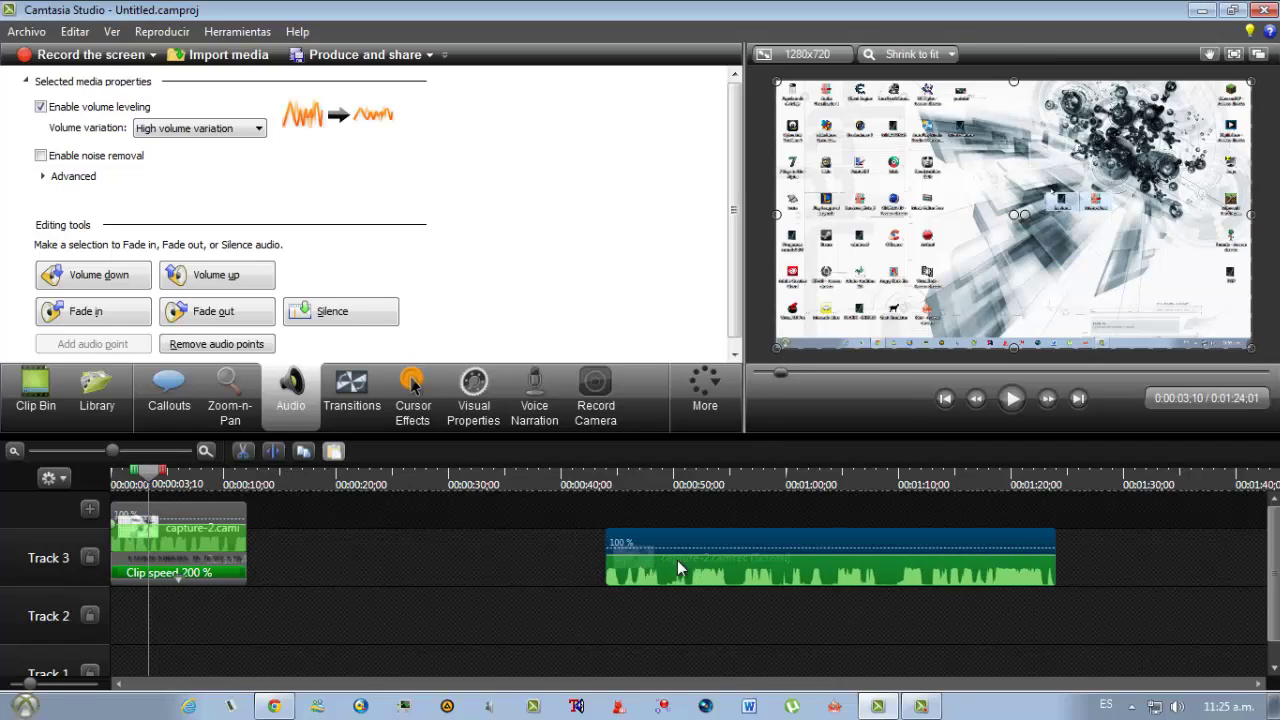
click(184, 534)
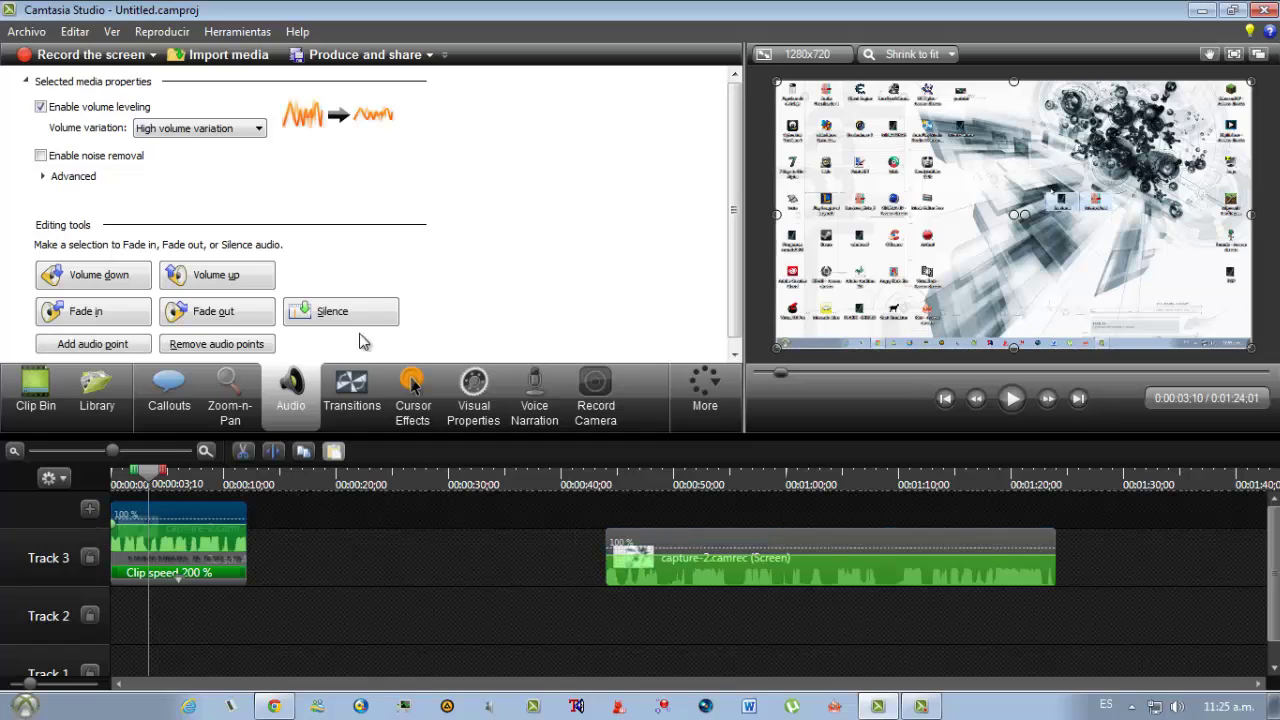
click(262, 366)
text(50)
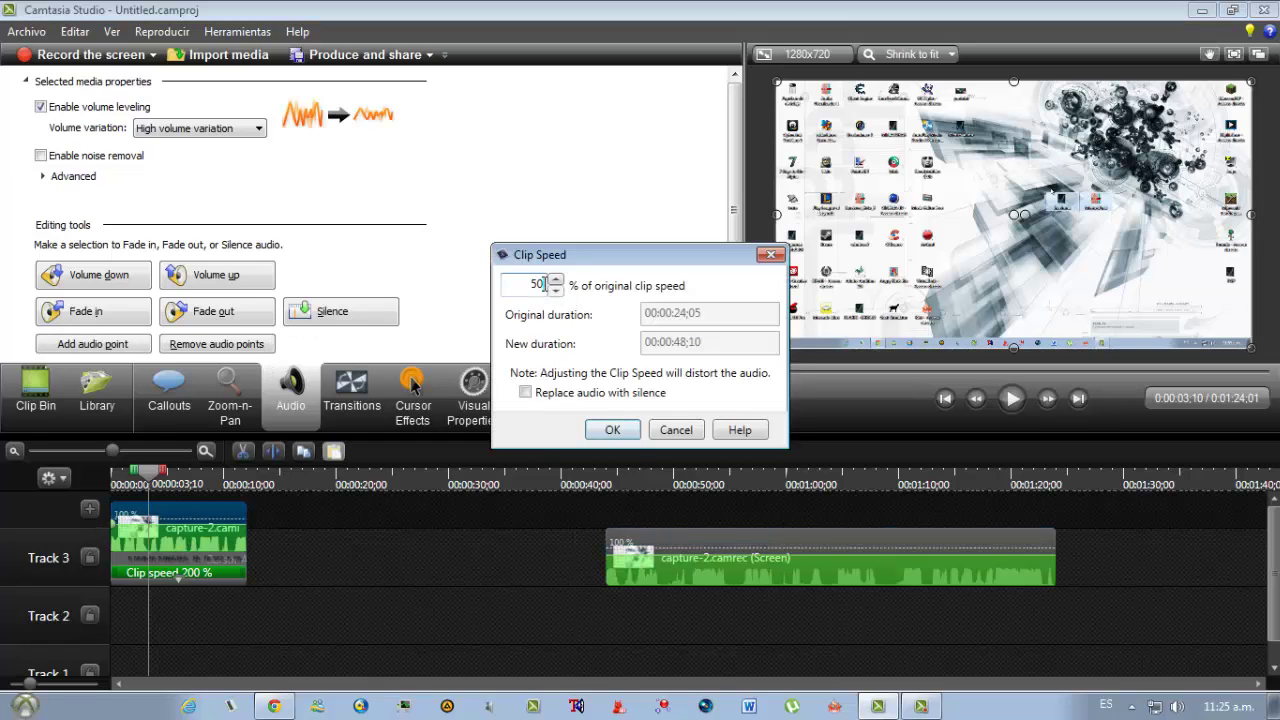
click(618, 432)
click(780, 421)
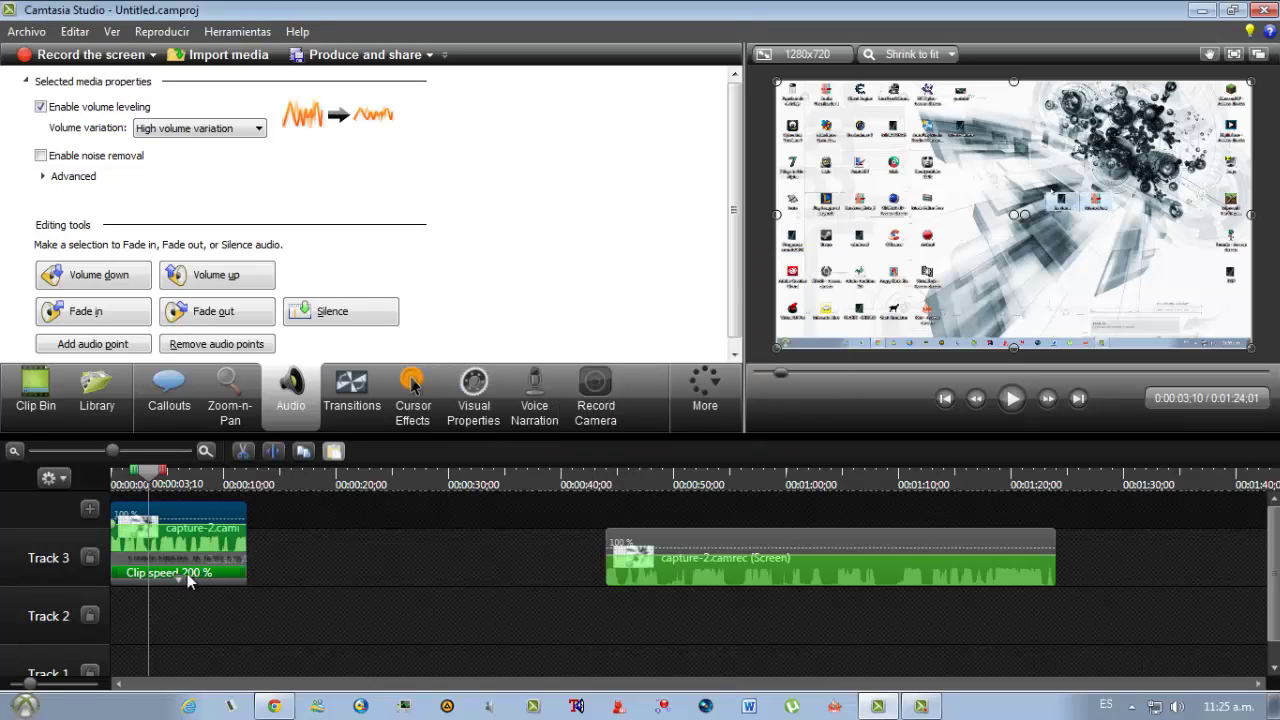
- Delete the first clip, undo the deletion, and try again to set its speed to 50%
key(Delete)
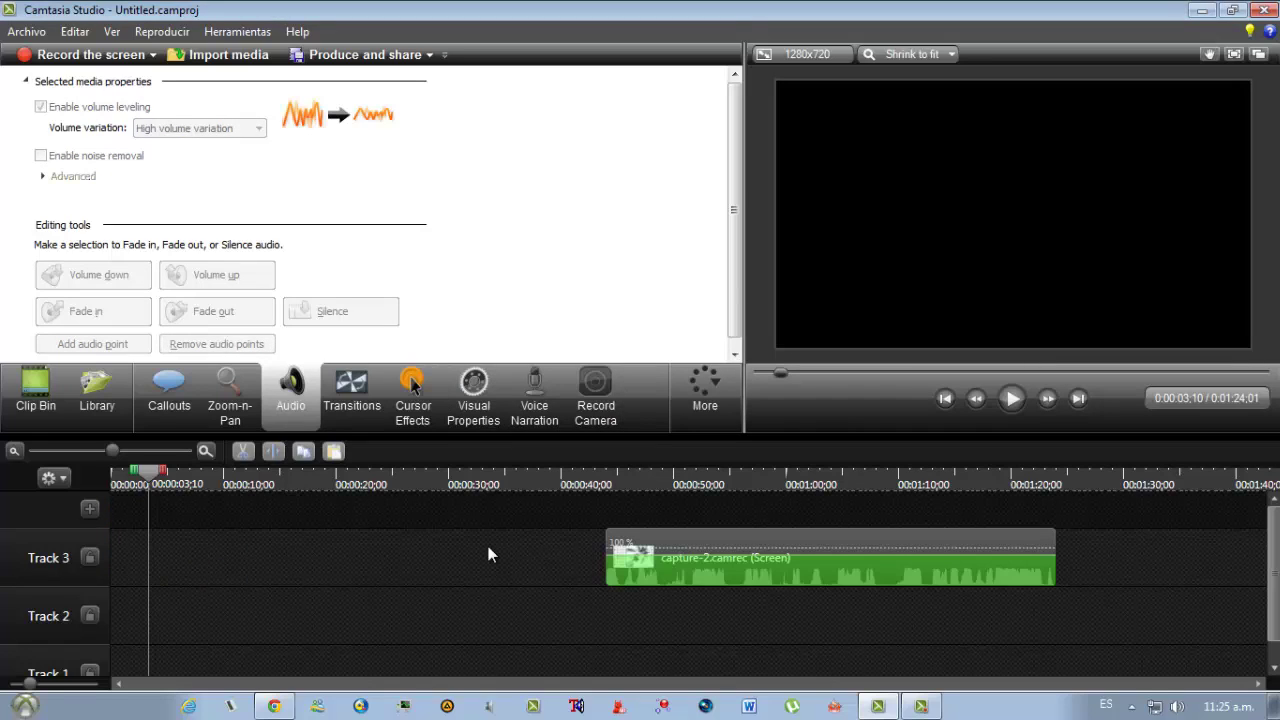
key(ctrl+z)
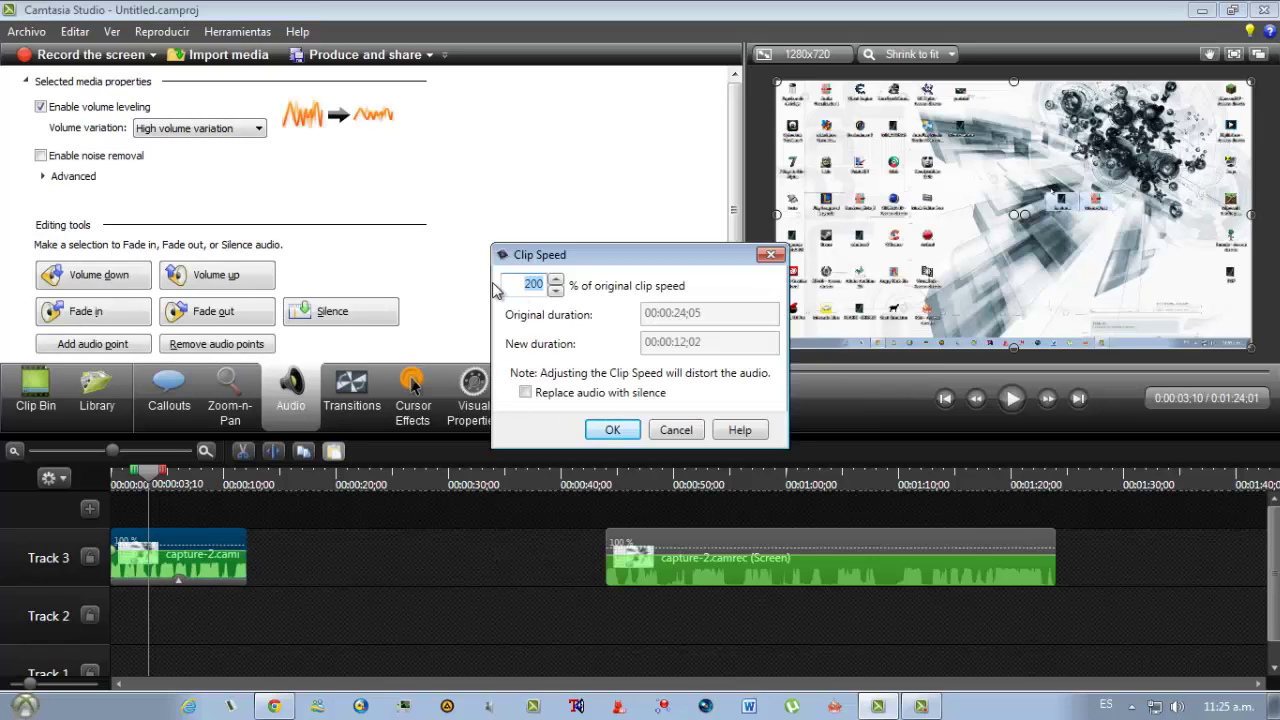
text(50)
click(612, 430)
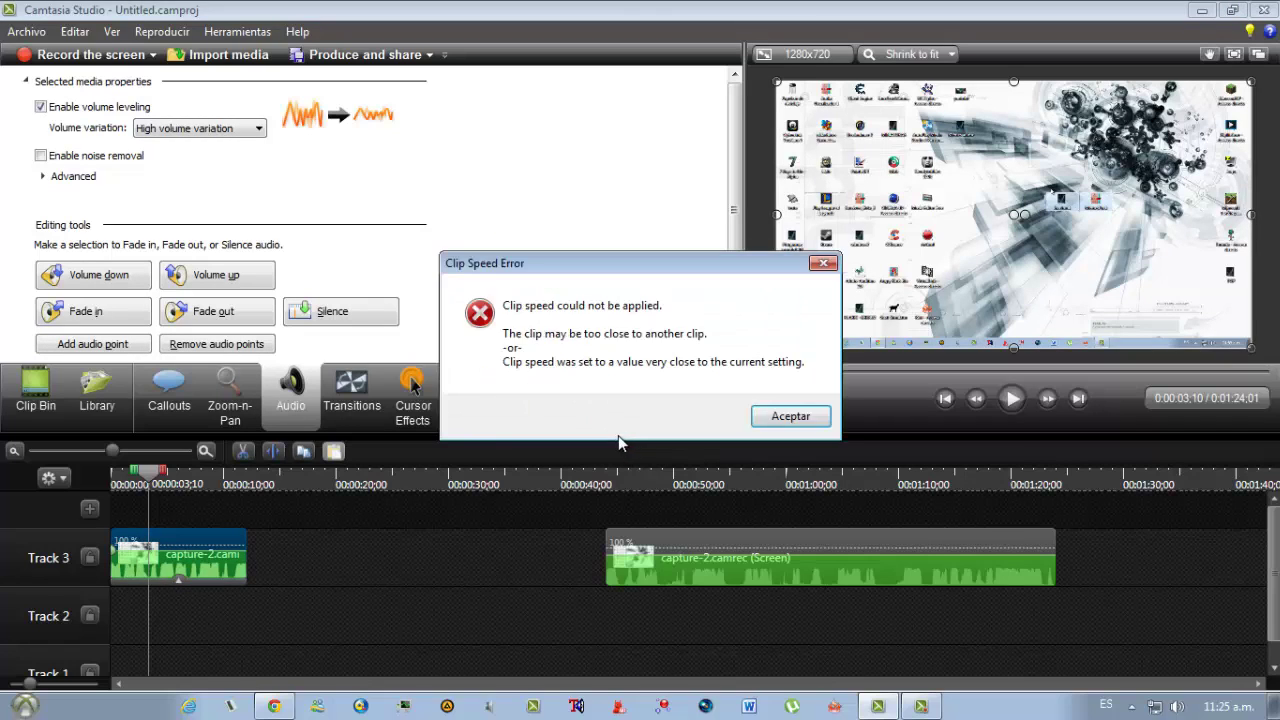
click(789, 416)
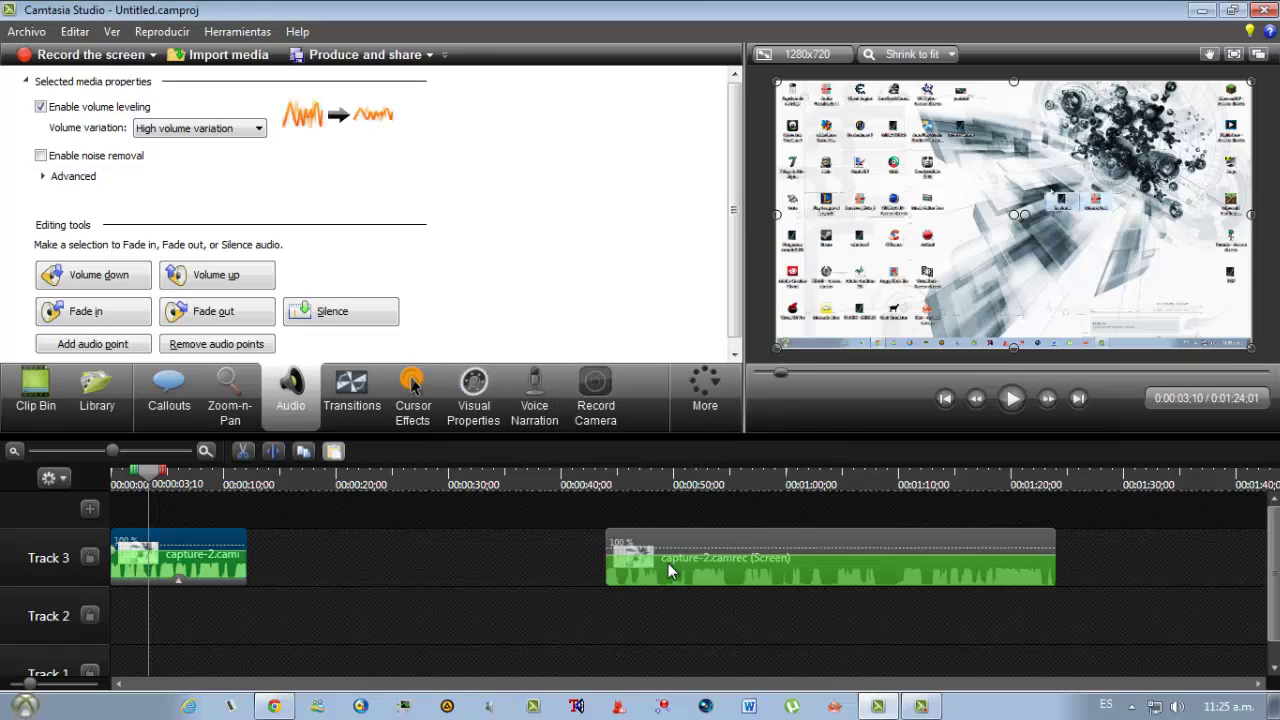
- Move the second clip down to Track 2 and set the first clip's speed to 50% of the original
drag(670, 561, 685, 643)
click(170, 547)
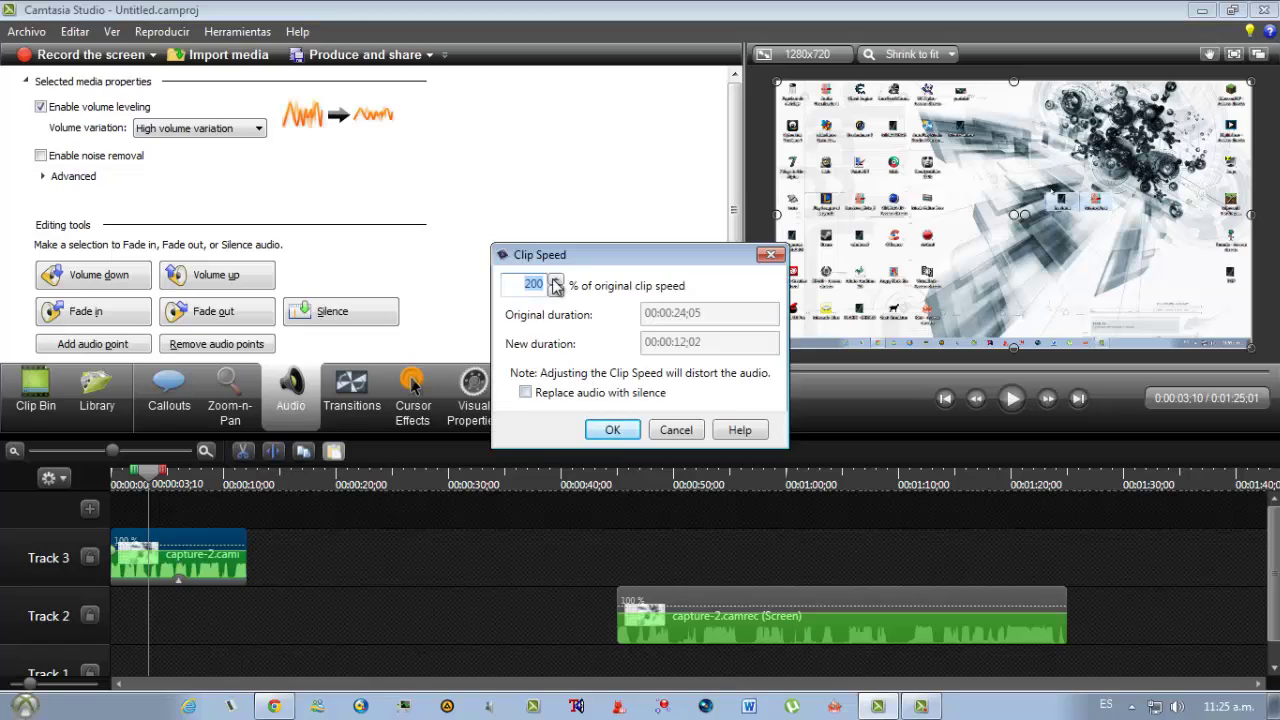
click(613, 431)
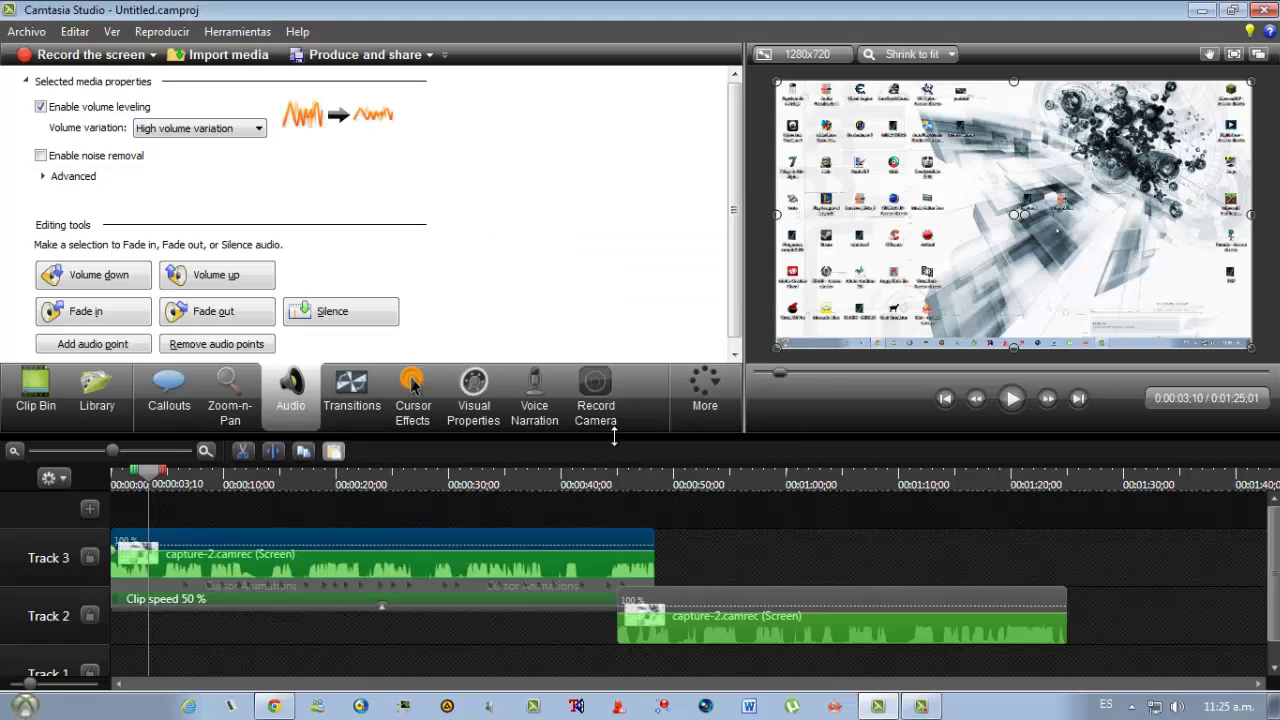
- Return the playhead to the timeline start and place the second clip on Track 3 directly after the slowed clip
drag(158, 483, 105, 473)
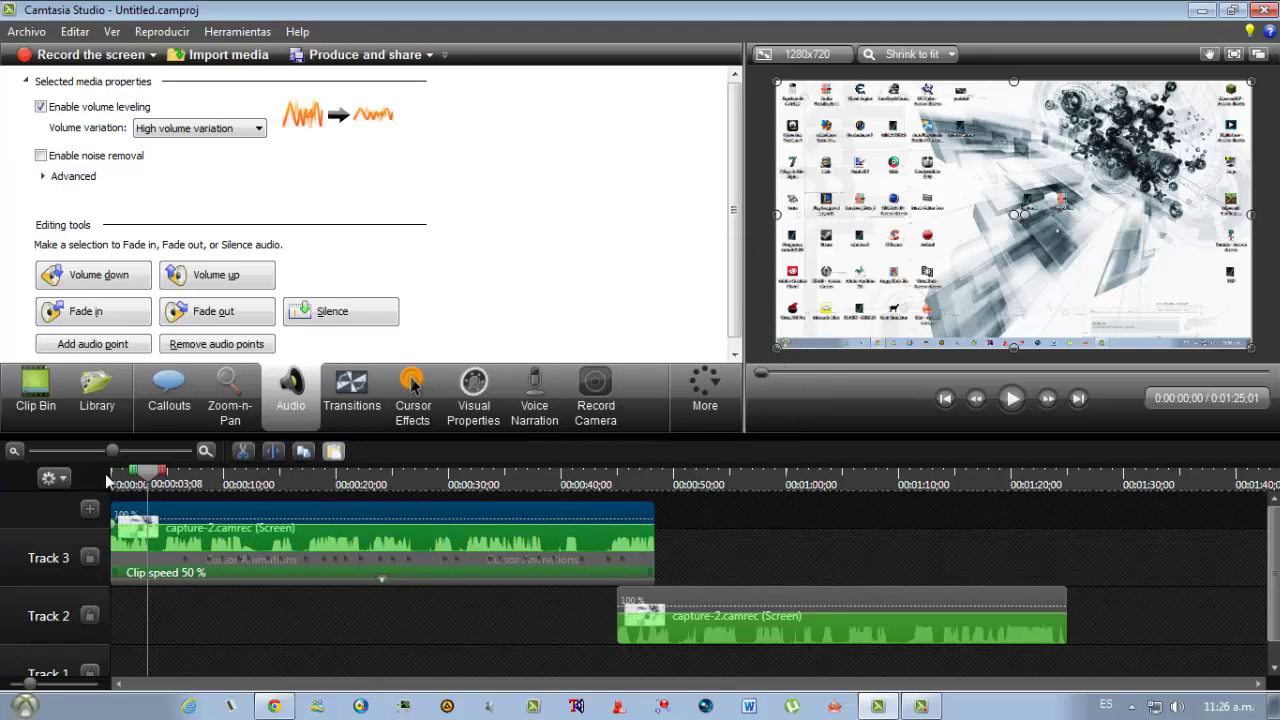
click(701, 597)
drag(770, 592, 734, 554)
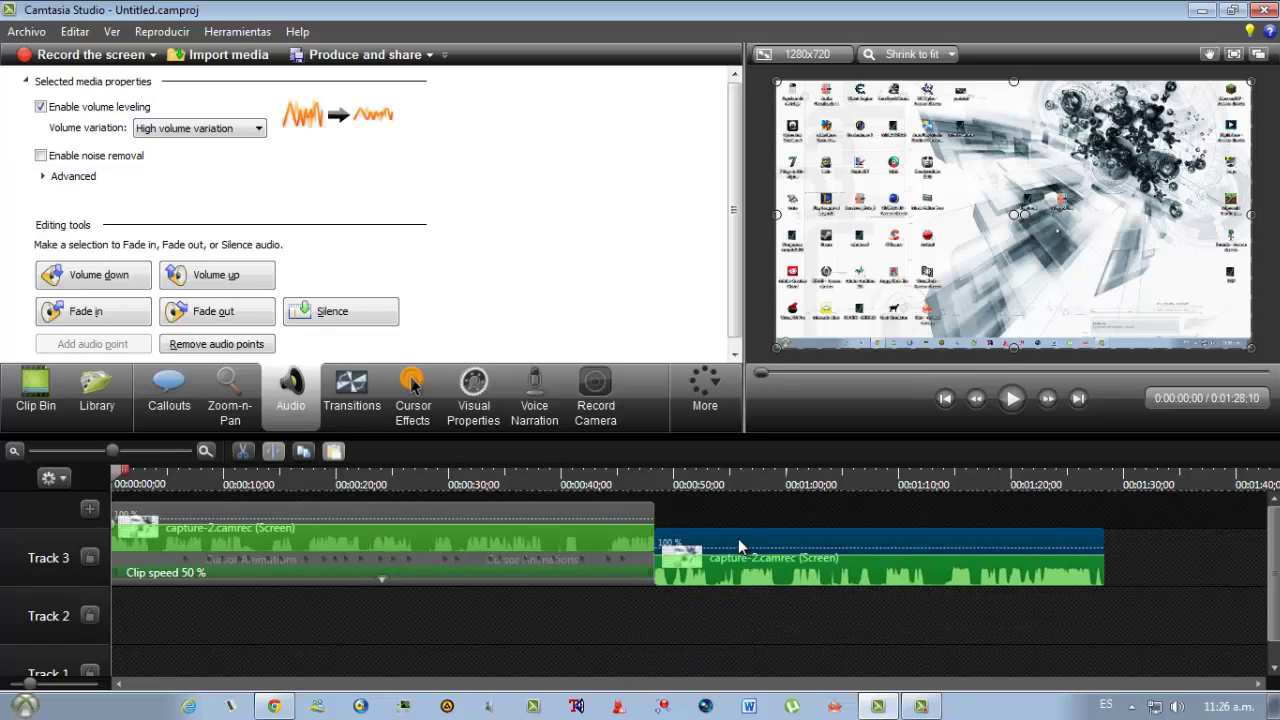
- Play the opening seconds of the slowed-down first clip to check its speed
click(1011, 399)
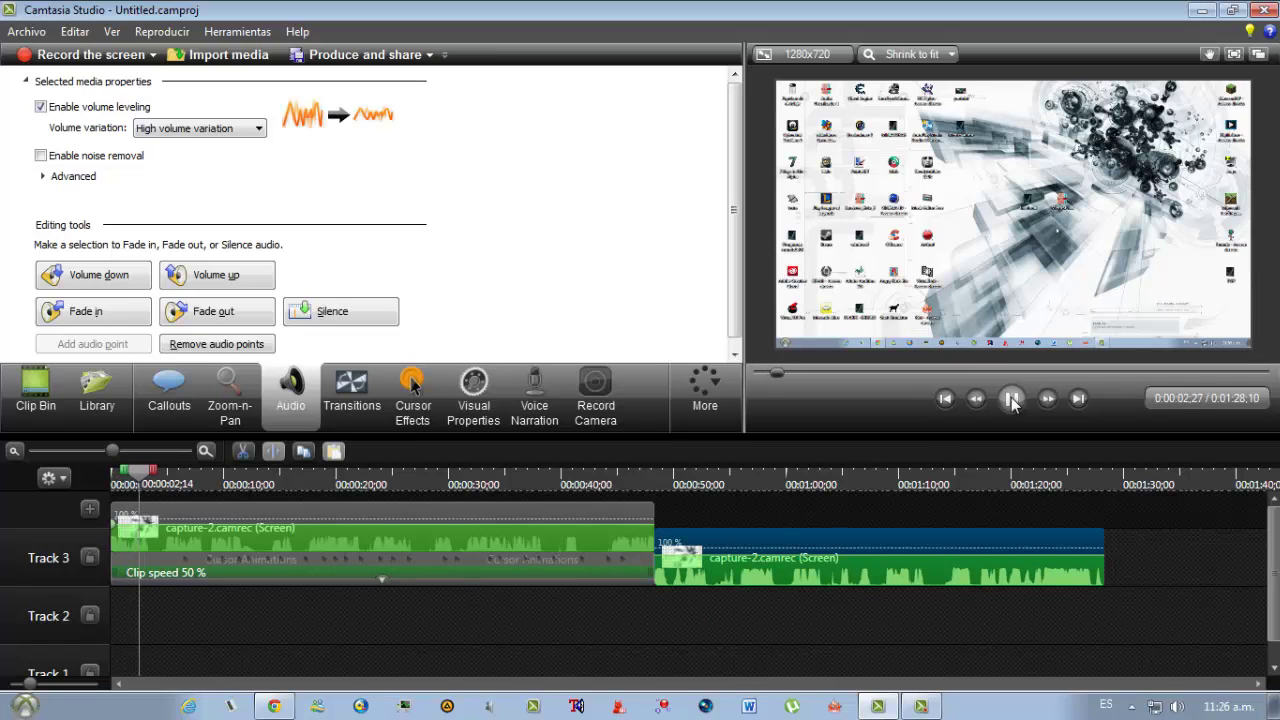
click(1011, 399)
click(511, 545)
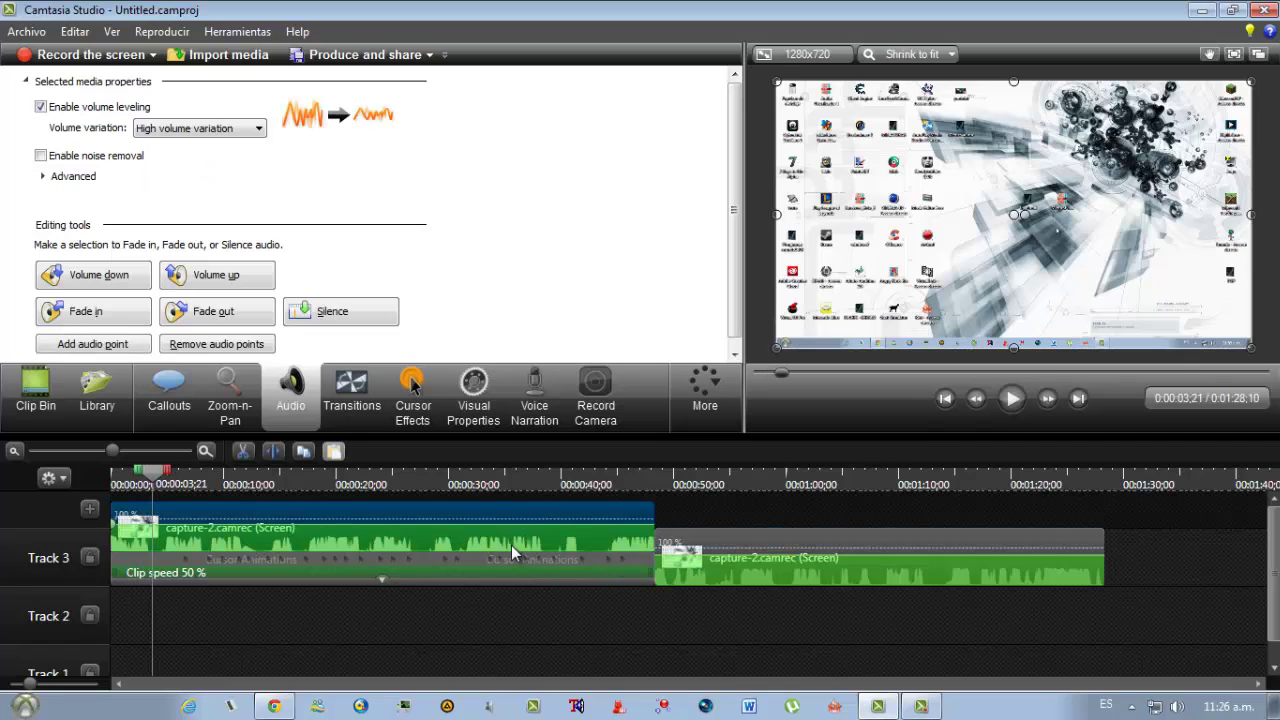
click(1004, 408)
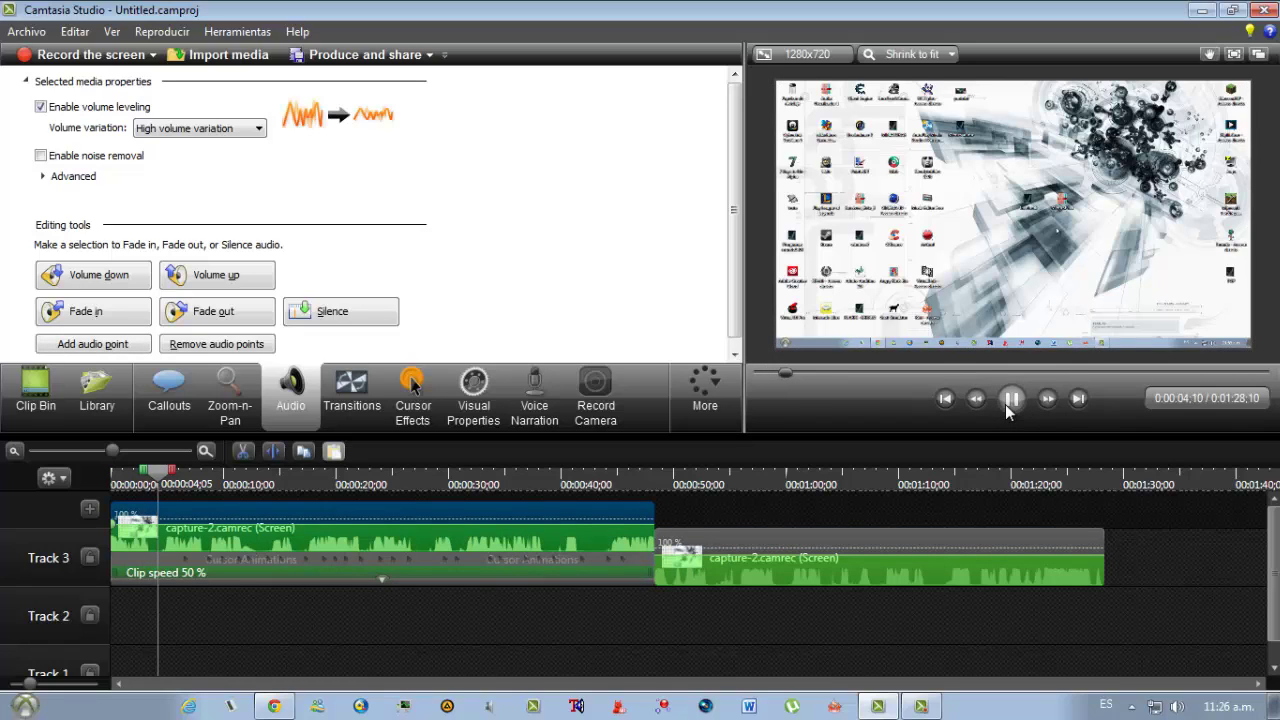
click(1011, 399)
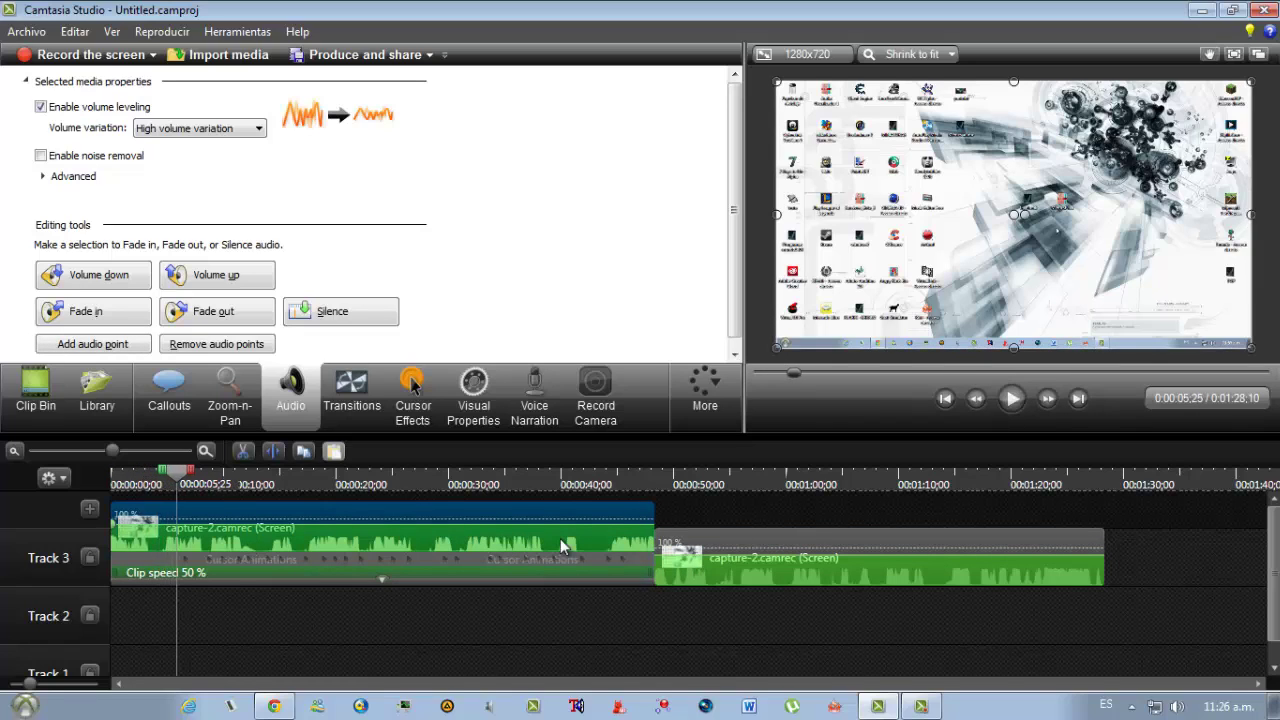
- Delete both capture-2 clips from Track 3 to empty the timeline
key(Delete)
drag(736, 537, 197, 539)
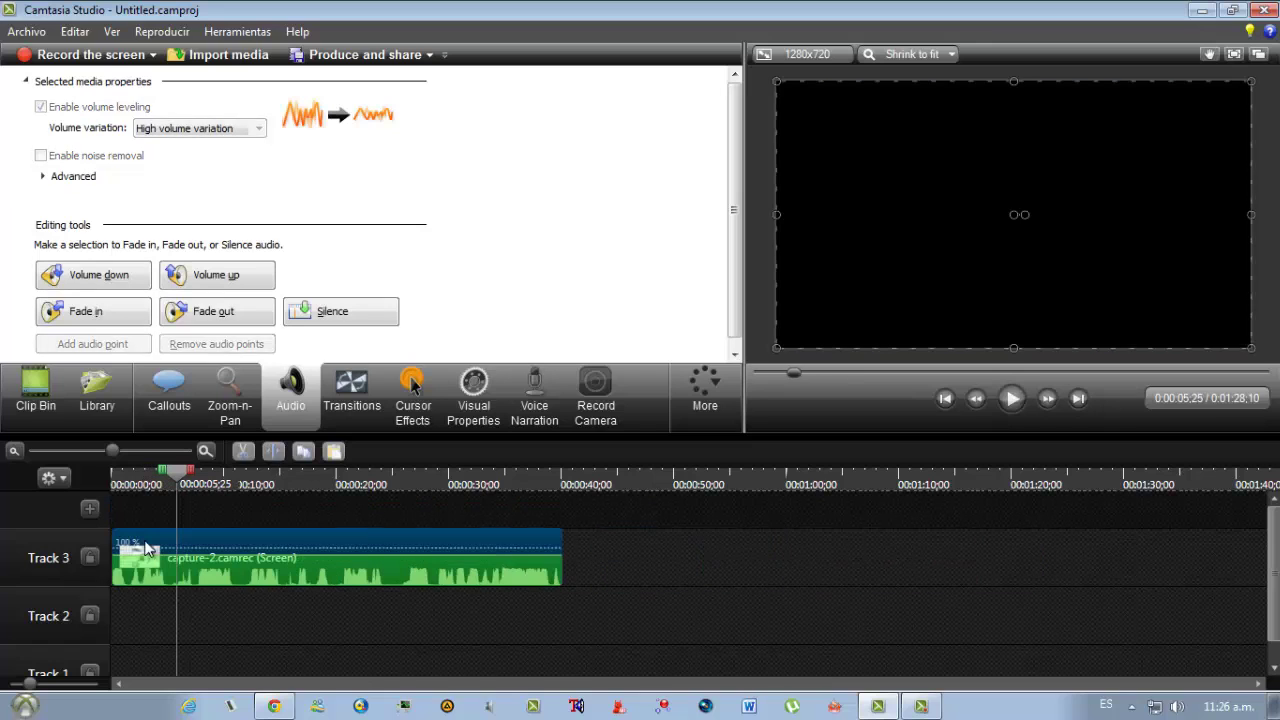
key(Delete)
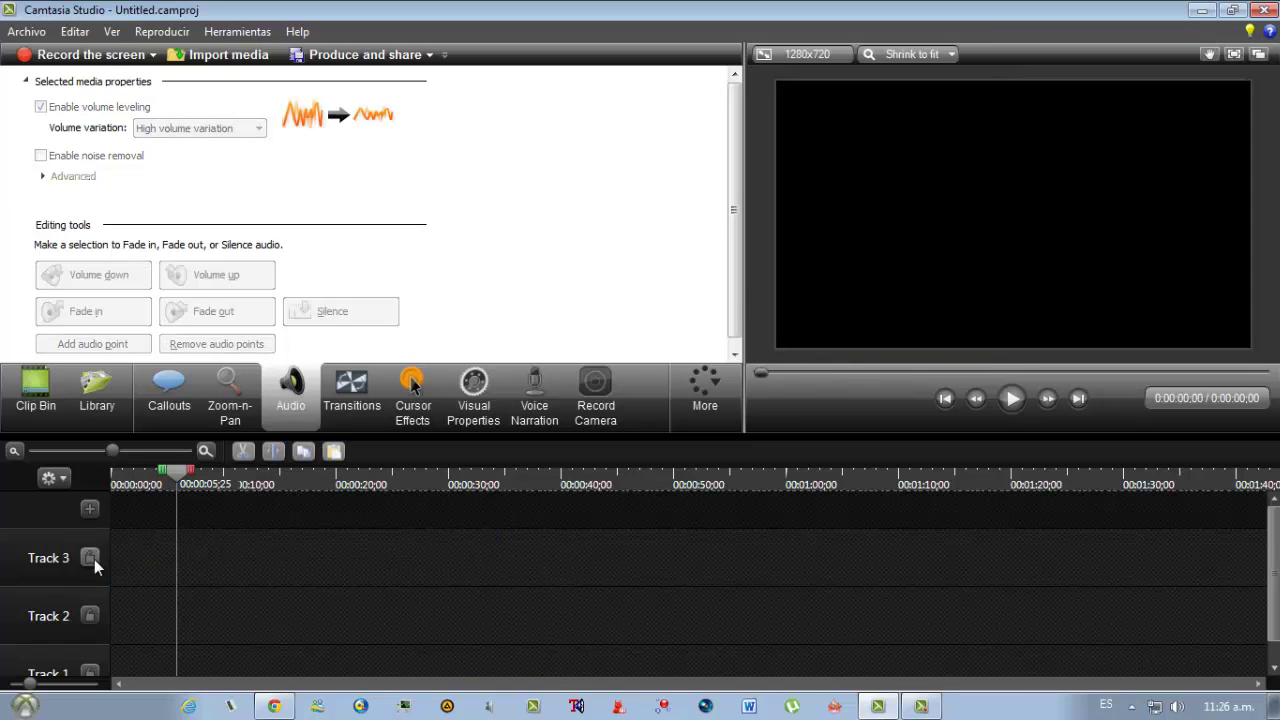
- Add capture-2.camrec to the start of the timeline and delete its System Audio clip from Track 3
click(48, 402)
click(88, 400)
click(42, 403)
drag(53, 125, 186, 606)
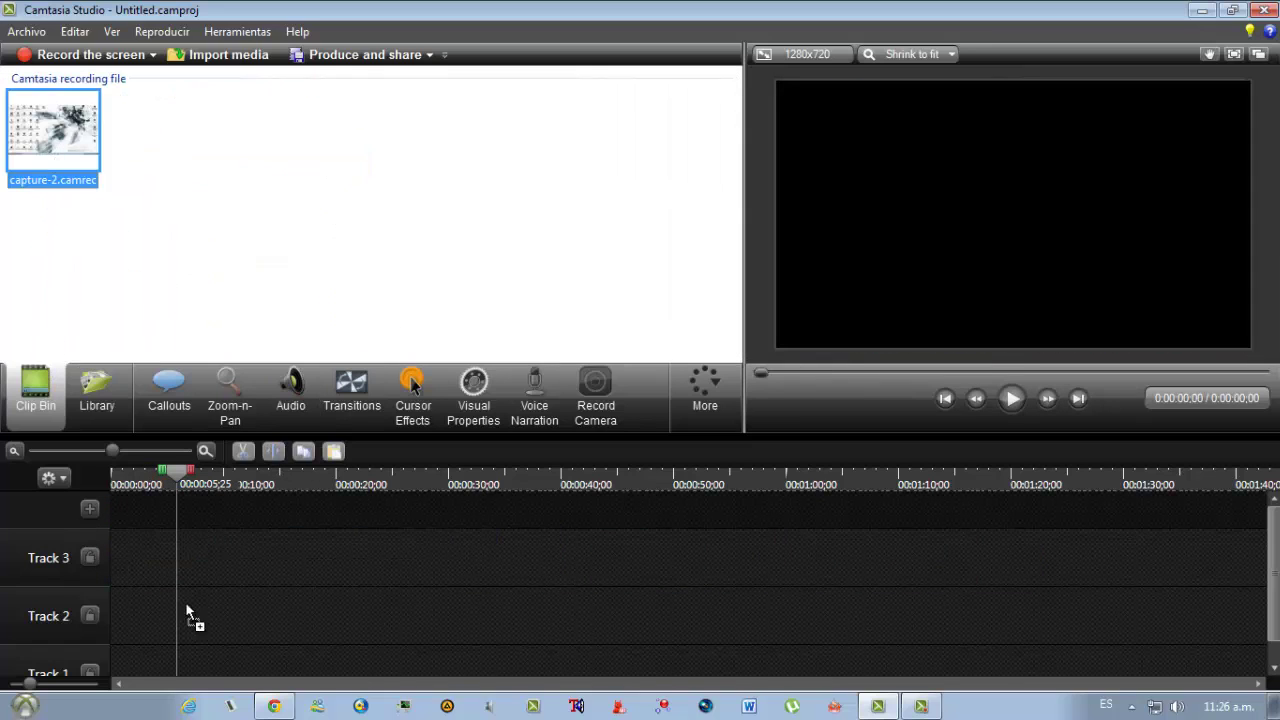
drag(121, 576, 119, 567)
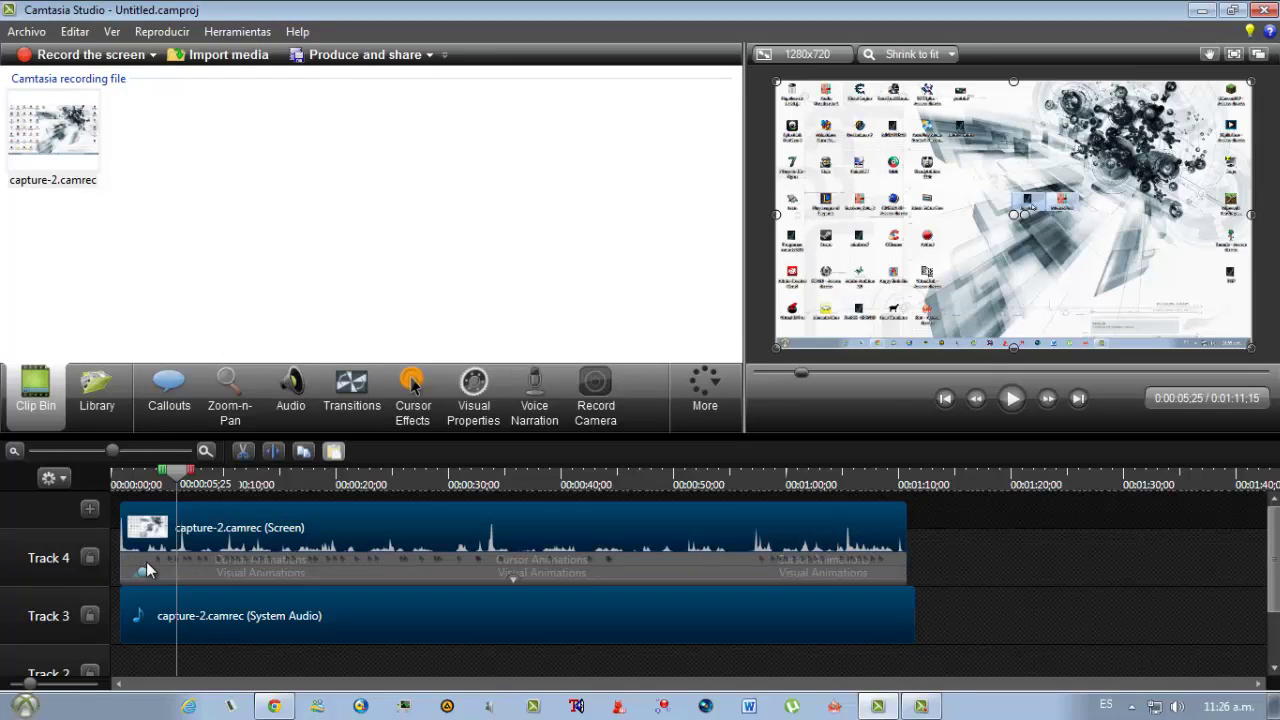
click(142, 570)
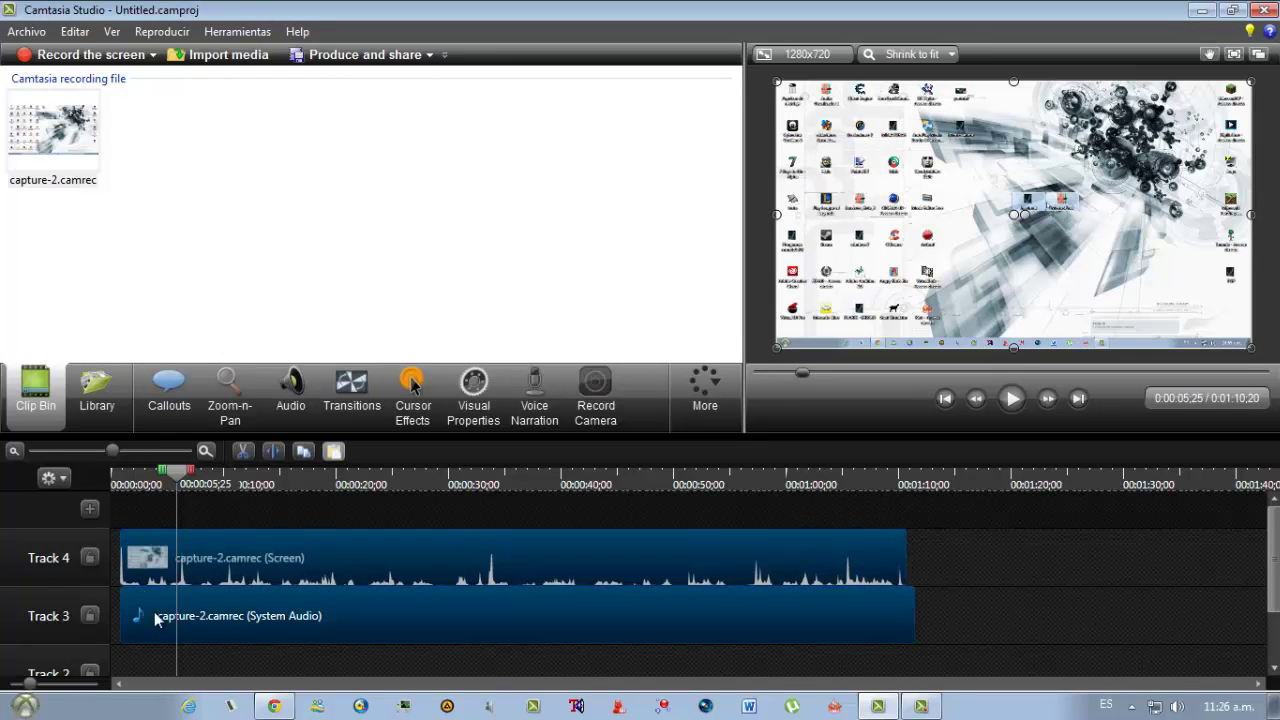
drag(156, 611, 147, 584)
click(306, 617)
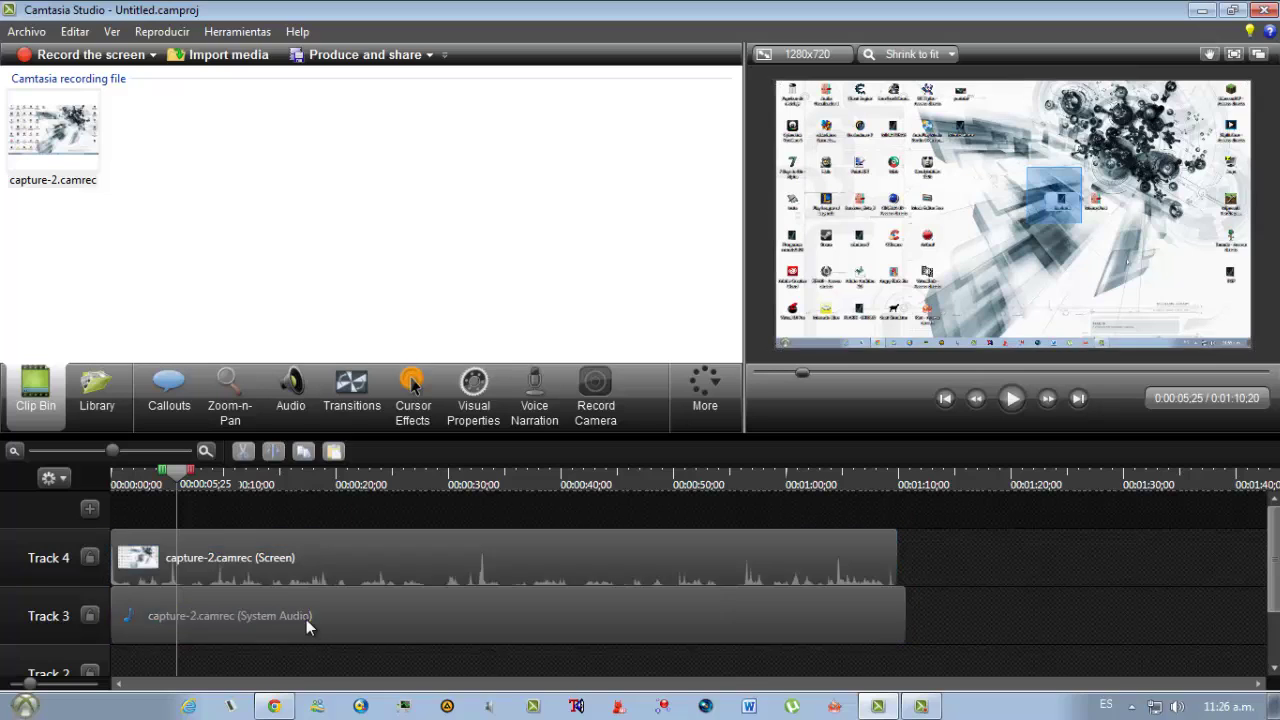
key(Delete)
- Enable volume leveling with High volume variation on the capture-2 screen clip
click(300, 560)
click(290, 390)
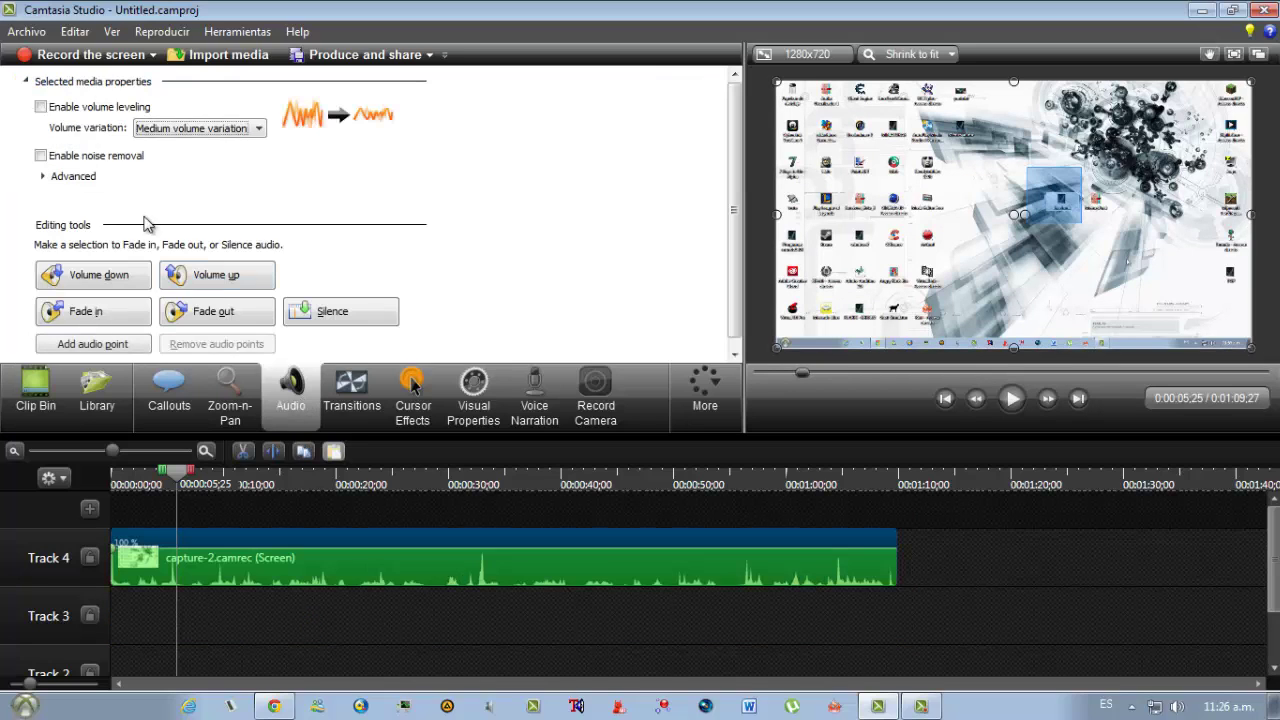
click(40, 107)
click(200, 128)
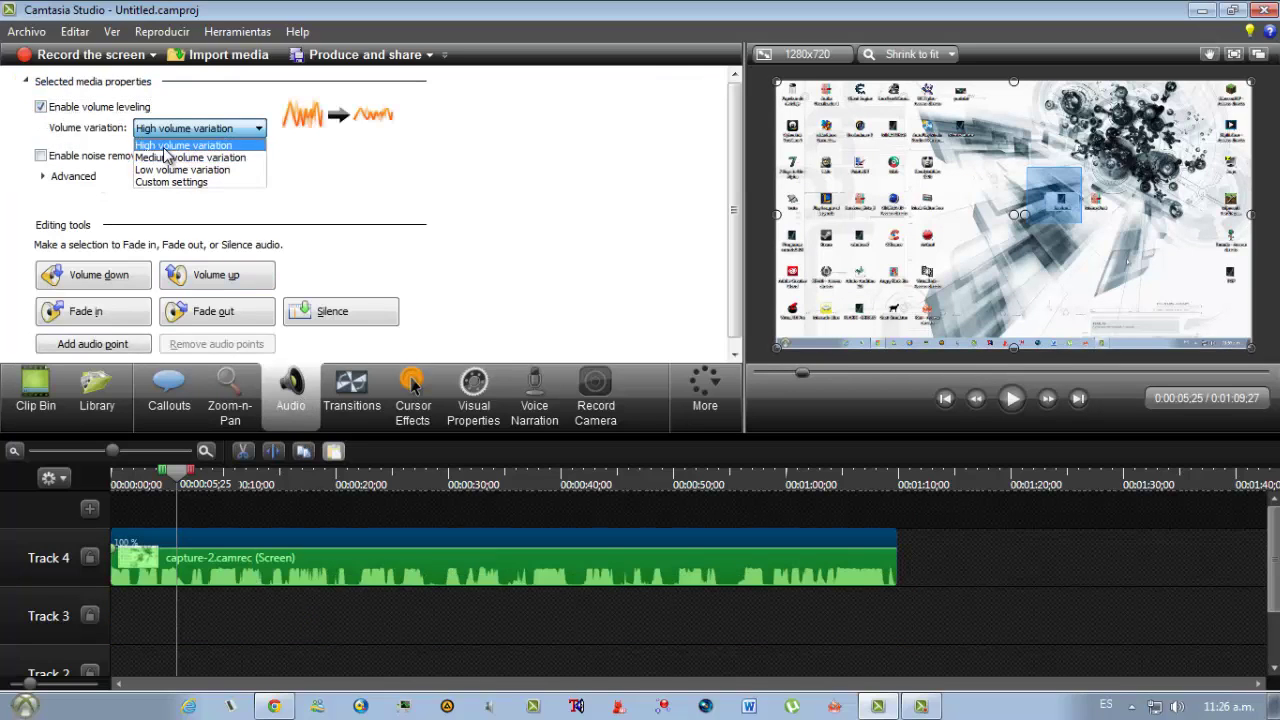
click(170, 141)
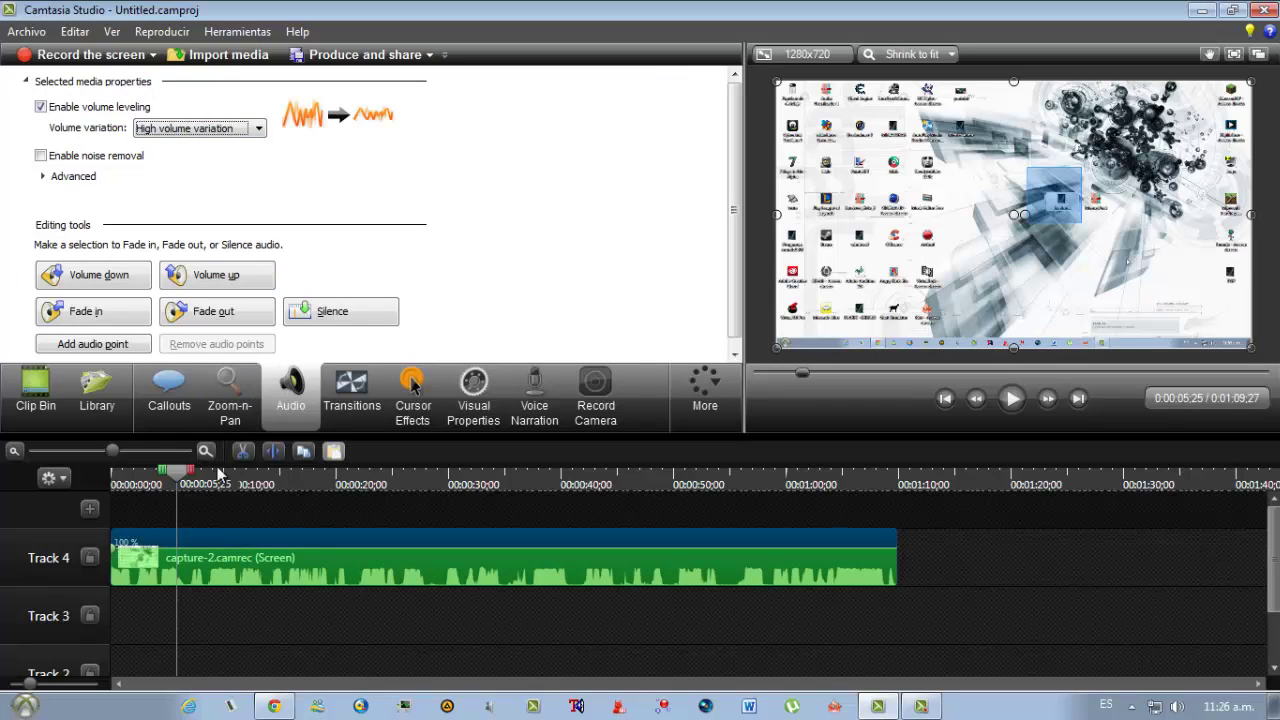
drag(367, 565, 265, 577)
drag(363, 619, 267, 552)
drag(959, 619, 766, 566)
click(940, 568)
click(760, 576)
click(842, 600)
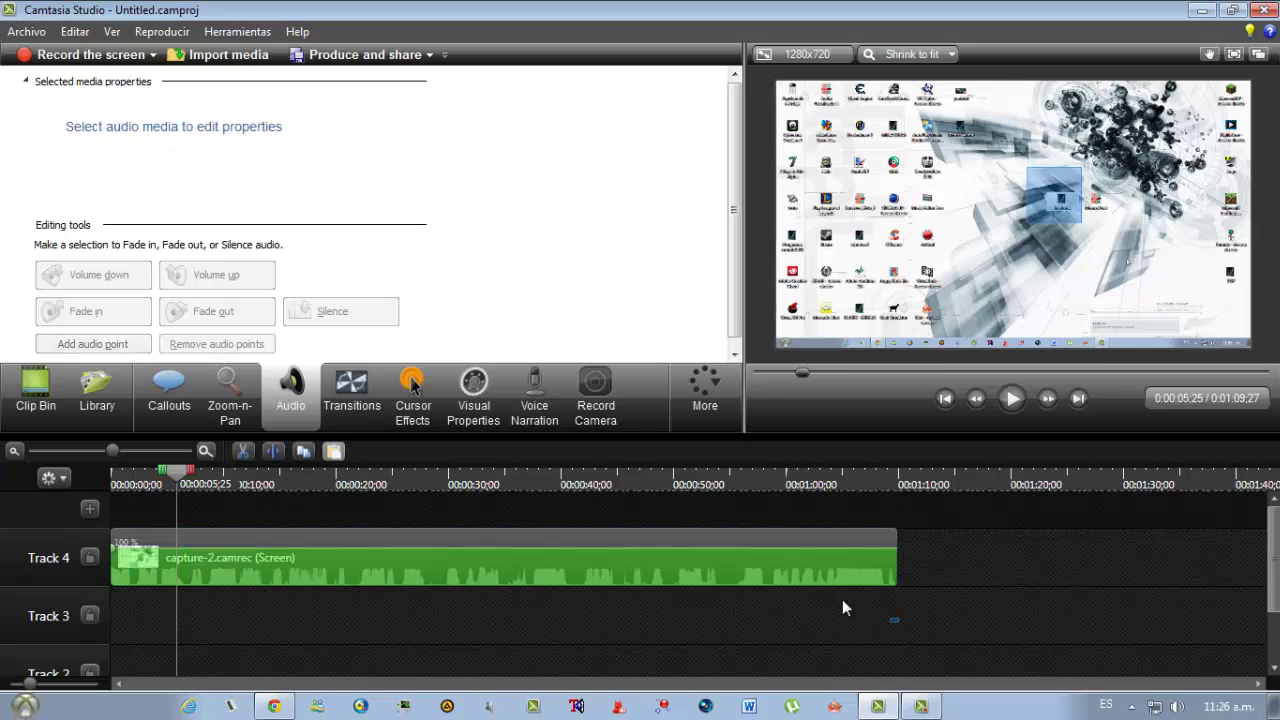
click(744, 559)
click(907, 556)
drag(997, 613, 628, 560)
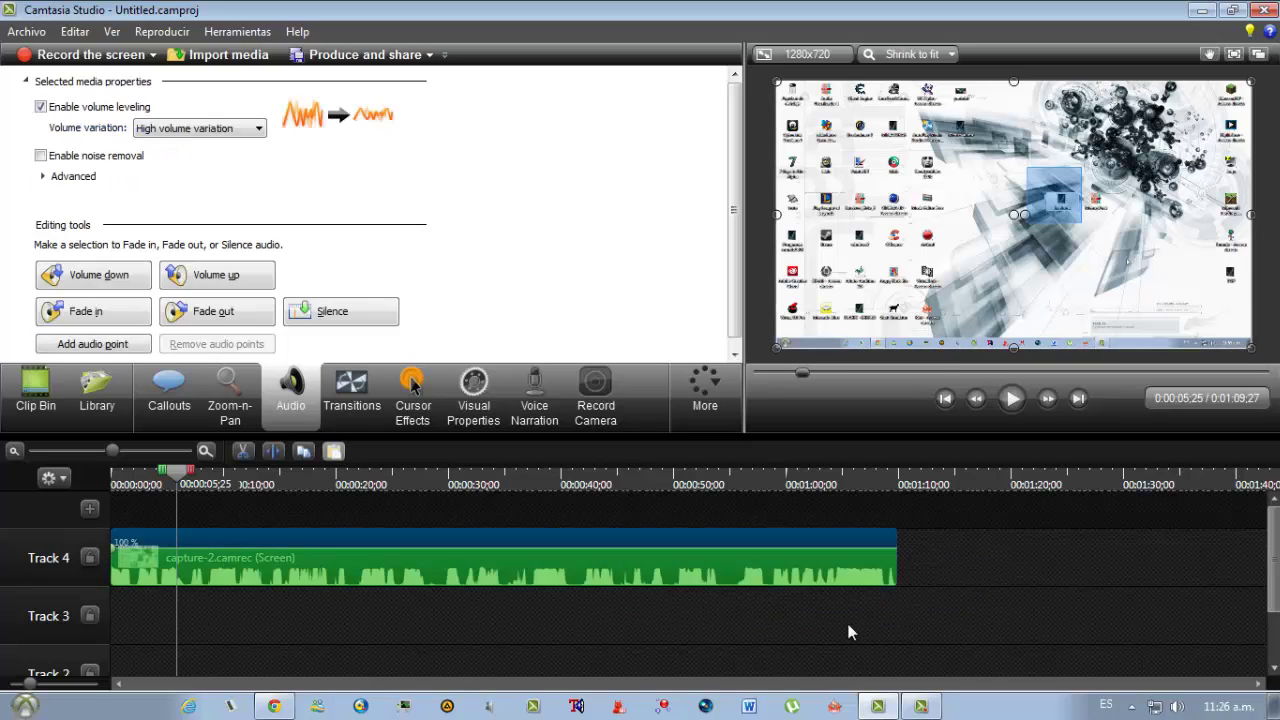
click(932, 634)
click(603, 537)
- Import "Vicetone feat Barack Obama Hope.mp3" from the "Music By Black88tk Sin Copyright" folder and place it at the start of Track 3
click(97, 395)
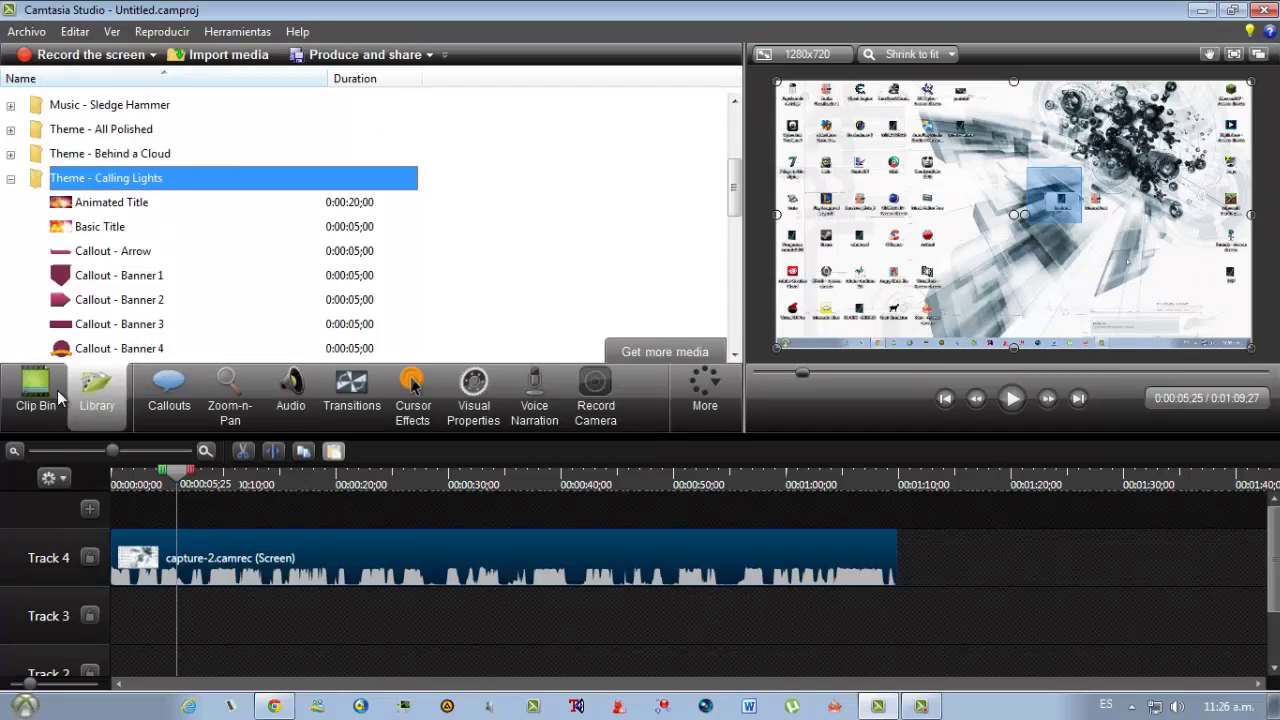
click(35, 395)
click(215, 55)
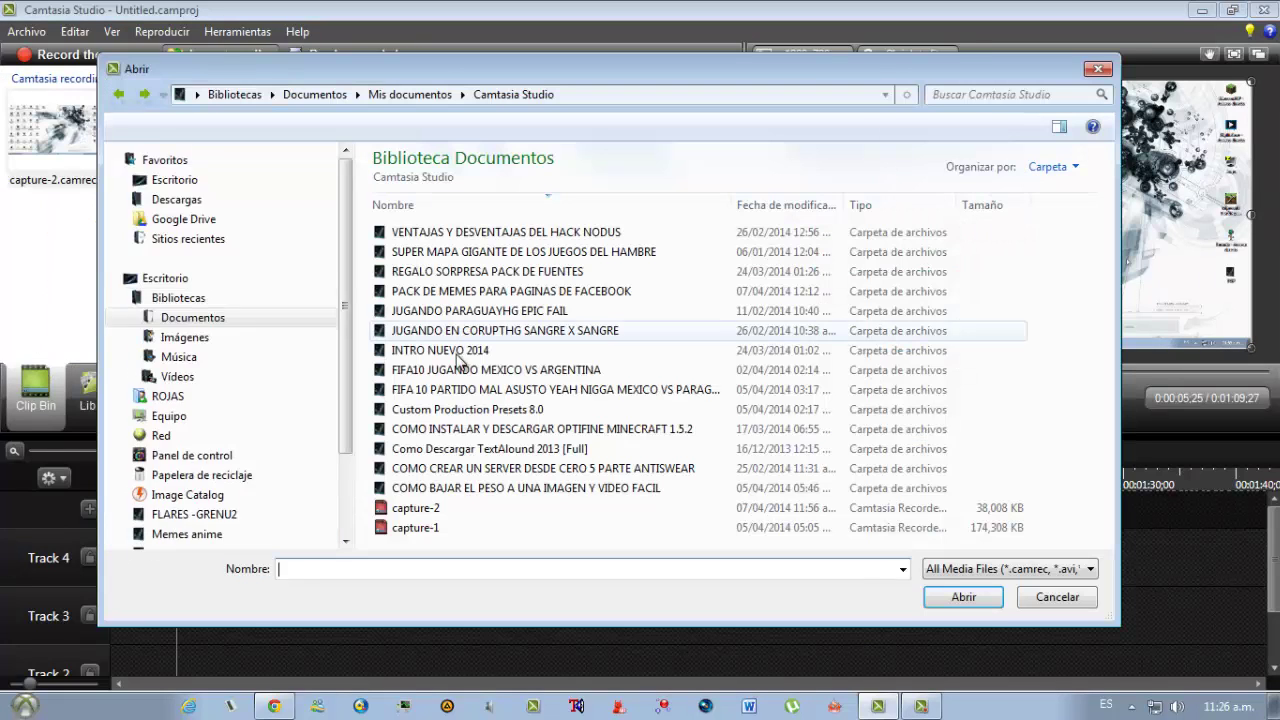
click(457, 449)
scroll(345, 340, down, 6)
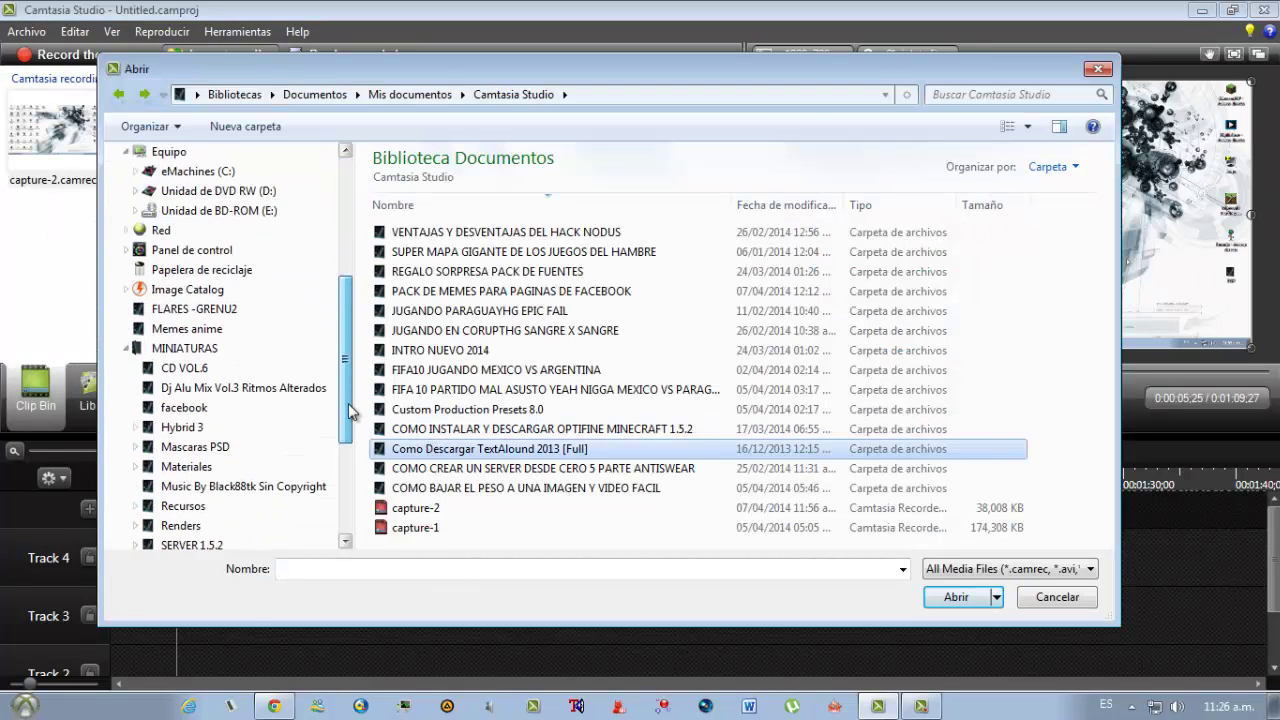
click(258, 411)
click(450, 457)
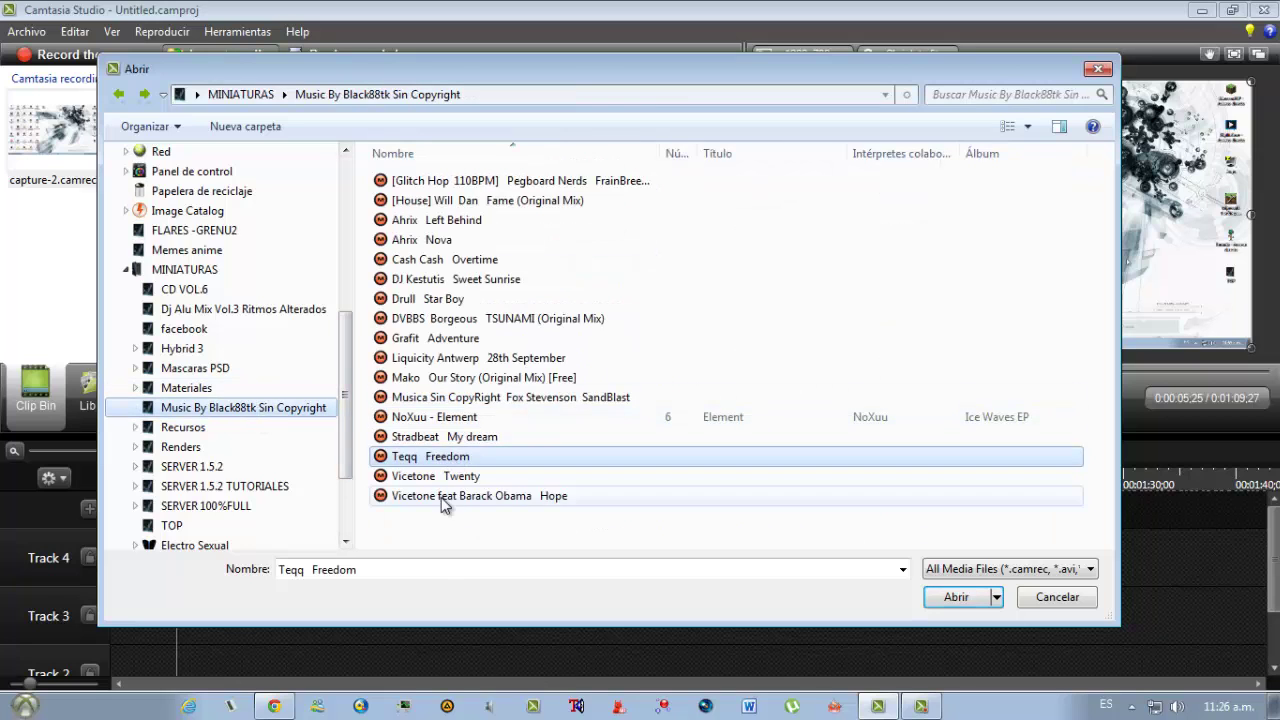
click(443, 498)
click(957, 597)
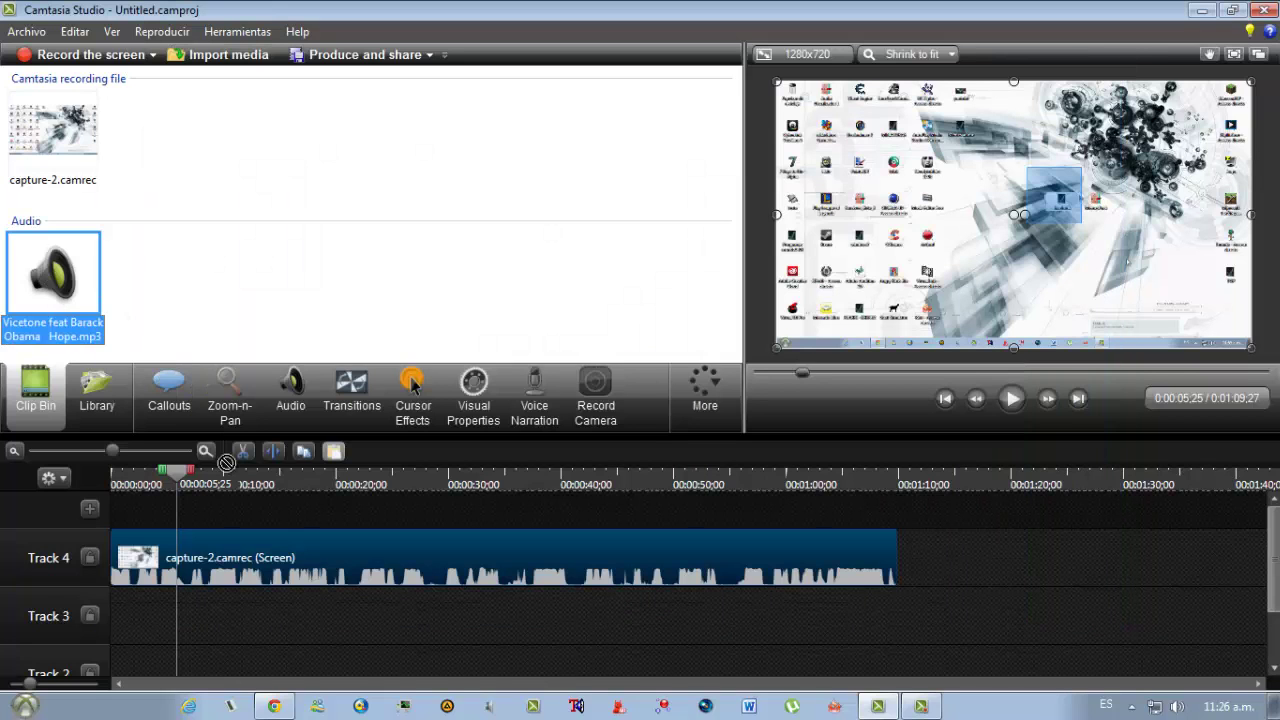
drag(124, 637, 149, 622)
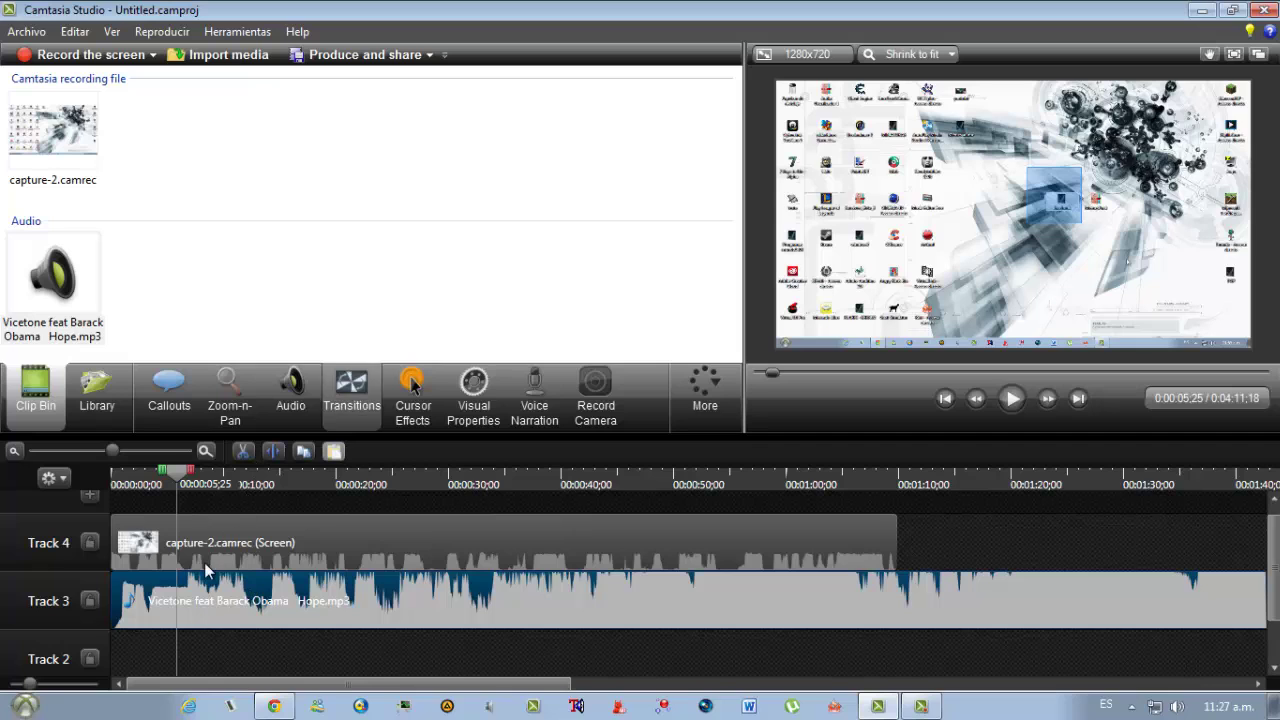
- Enable volume leveling with Low volume variation on the music clip, and noise removal on both the music and capture-2 clips
click(291, 392)
click(40, 107)
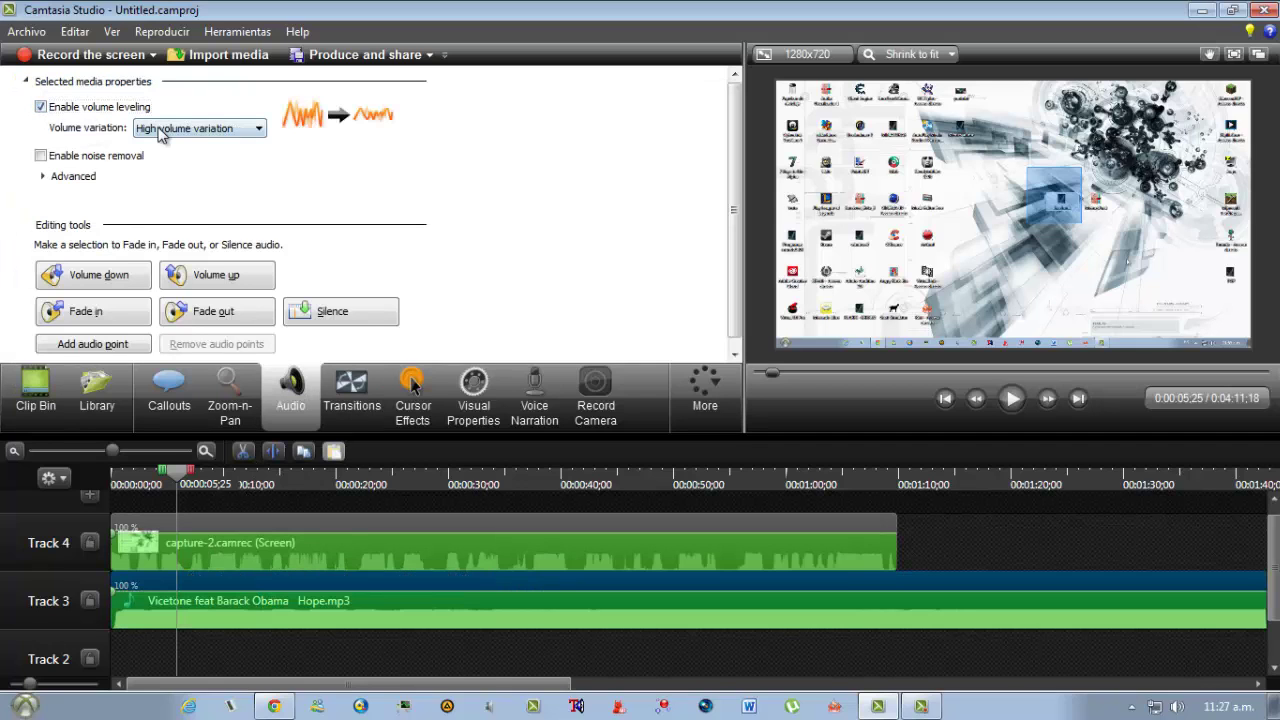
click(160, 130)
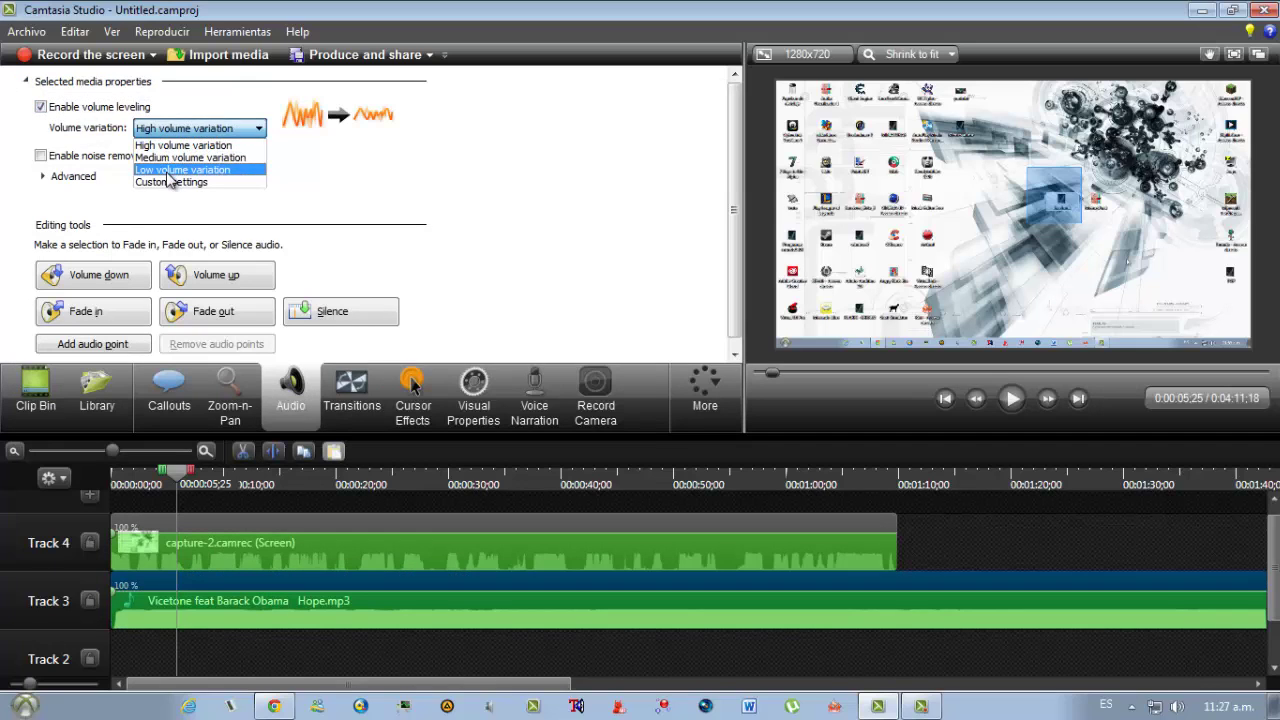
click(169, 170)
click(40, 156)
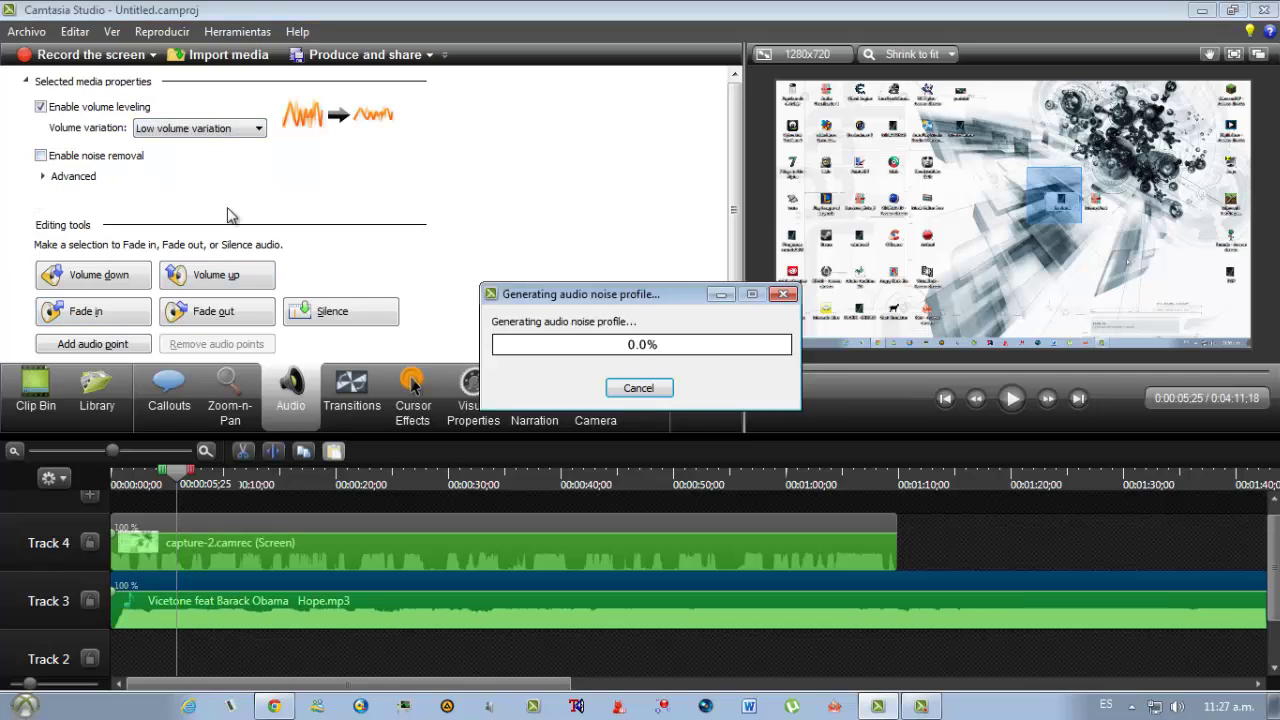
click(310, 540)
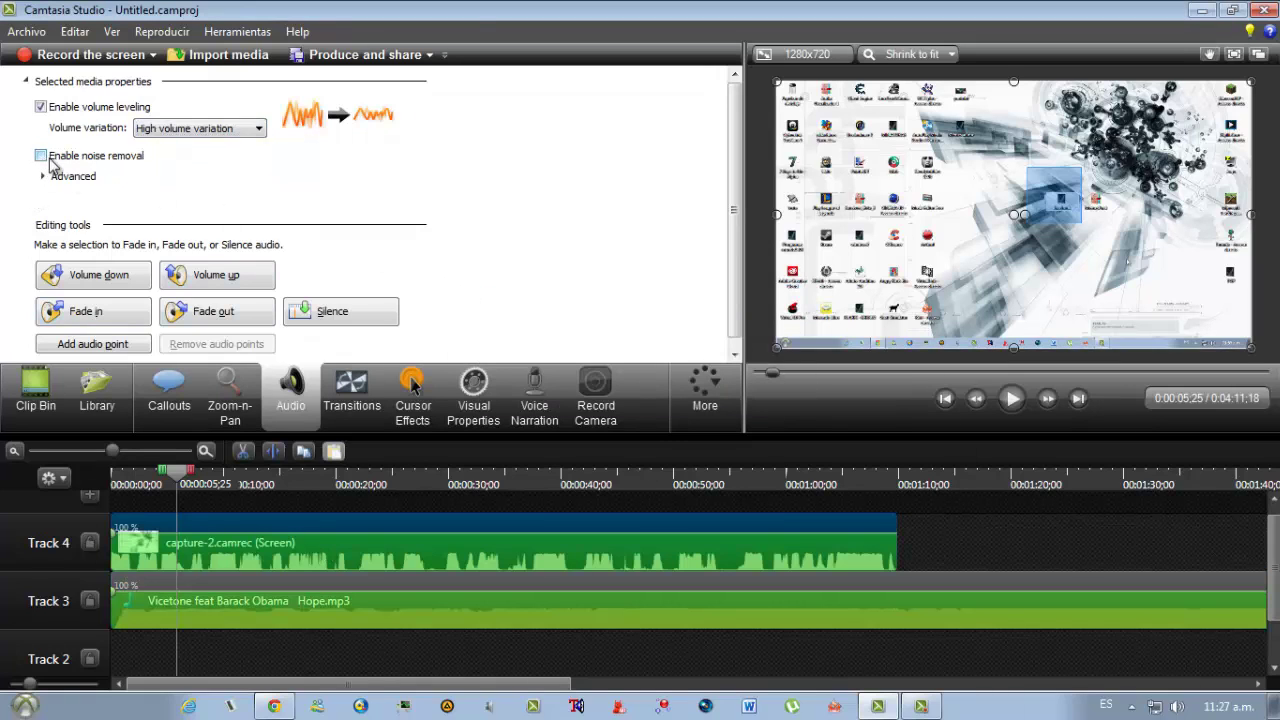
click(40, 157)
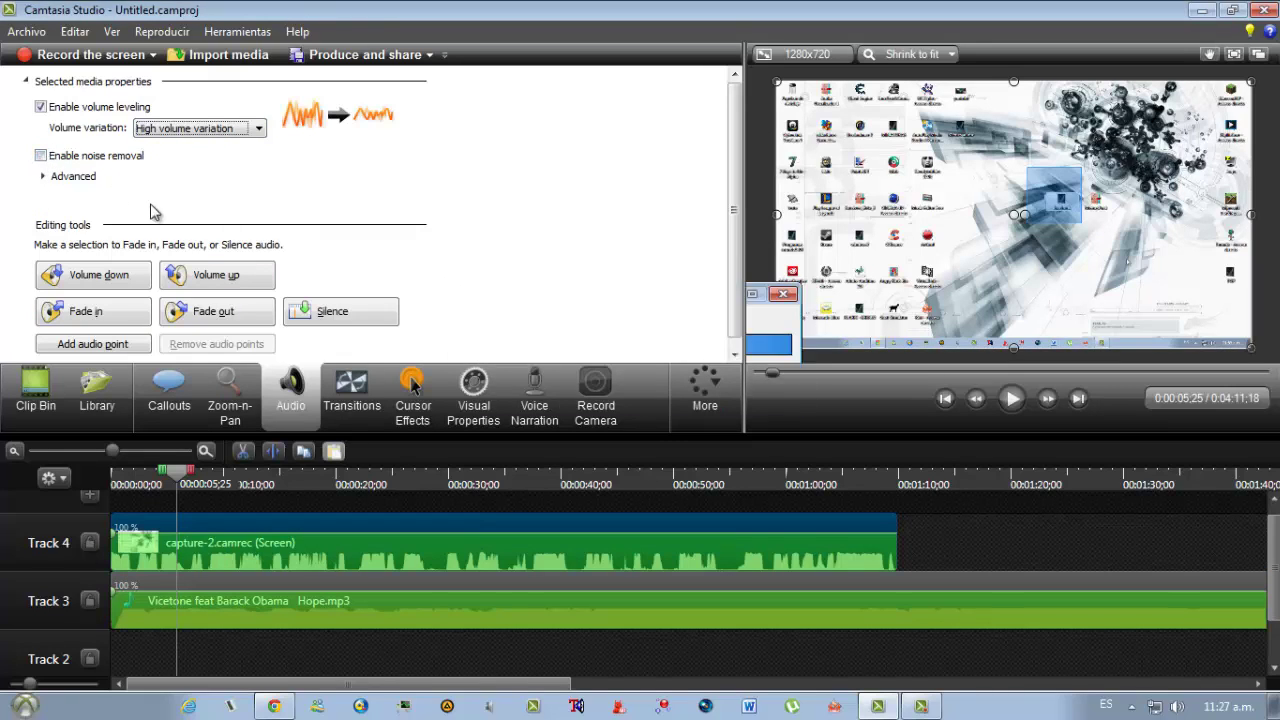
- Lower the music clip's volume to near silence and raise the capture-2 clip's volume to the maximum, checking the mix in playback
drag(255, 591, 253, 621)
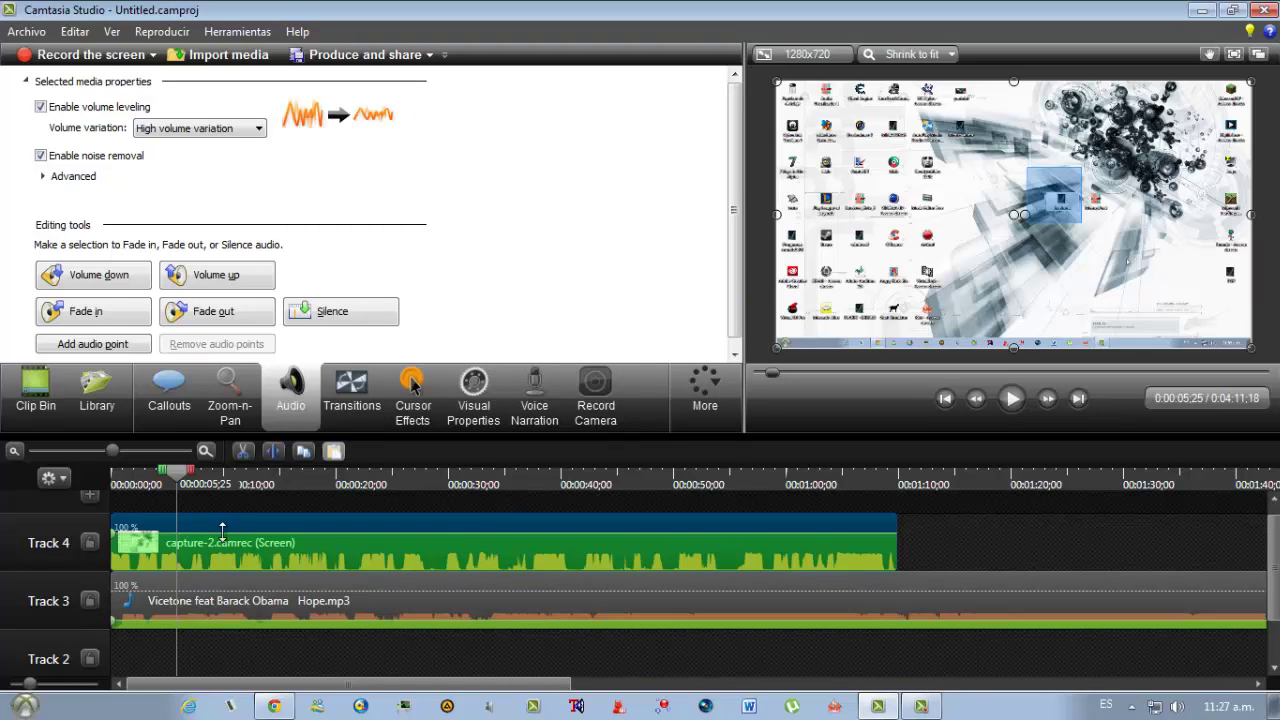
click(1010, 400)
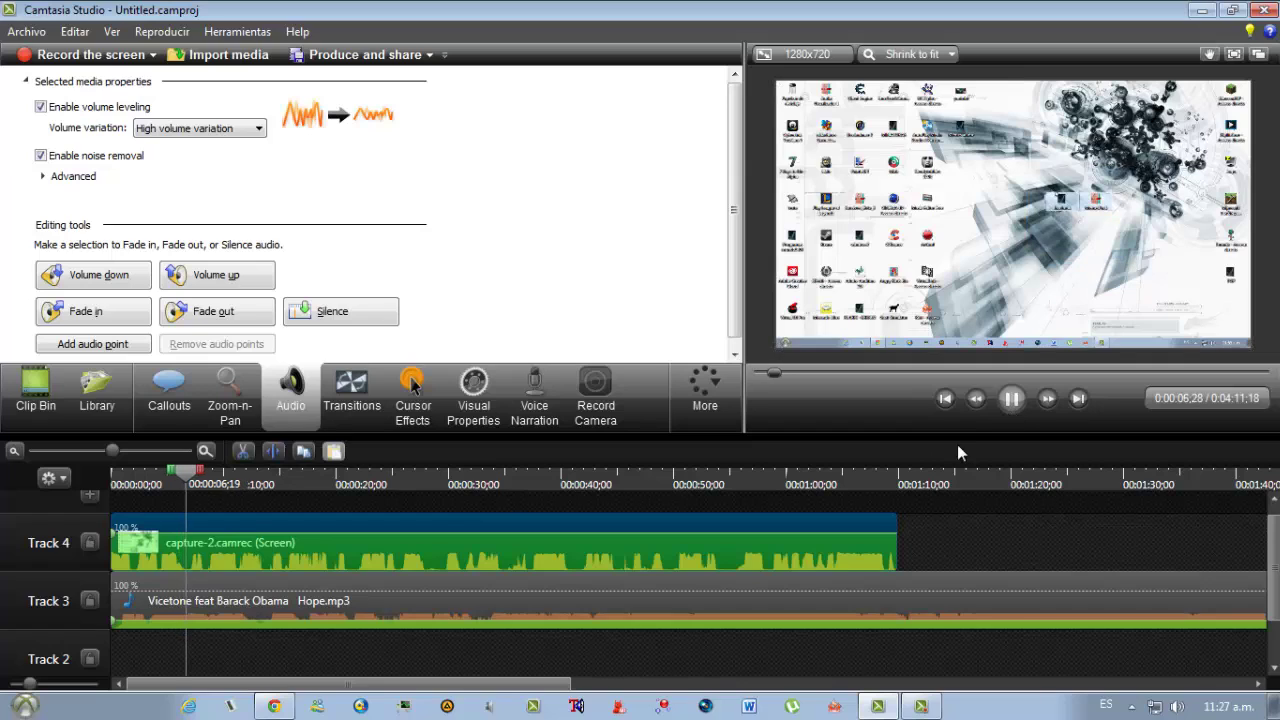
click(1012, 400)
click(737, 545)
click(1010, 400)
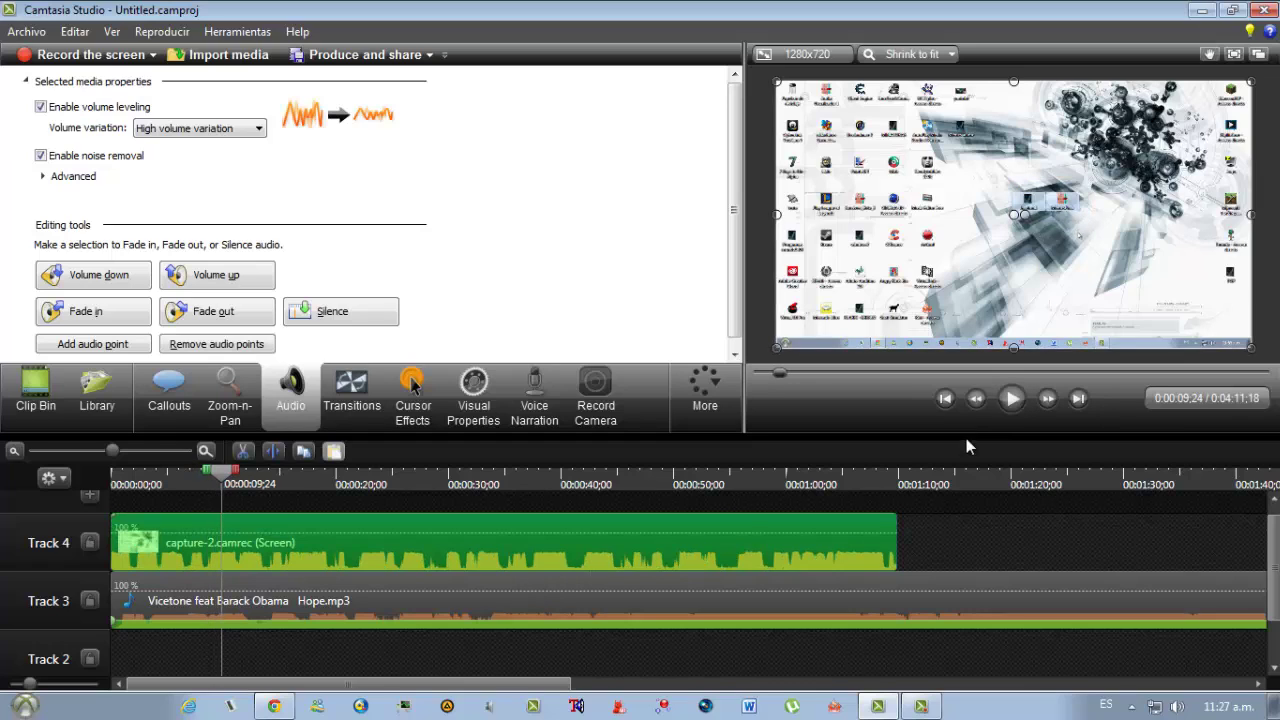
- Split the music clip at 0:01:09;27, where capture-2 ends, and delete the remaining part
click(903, 474)
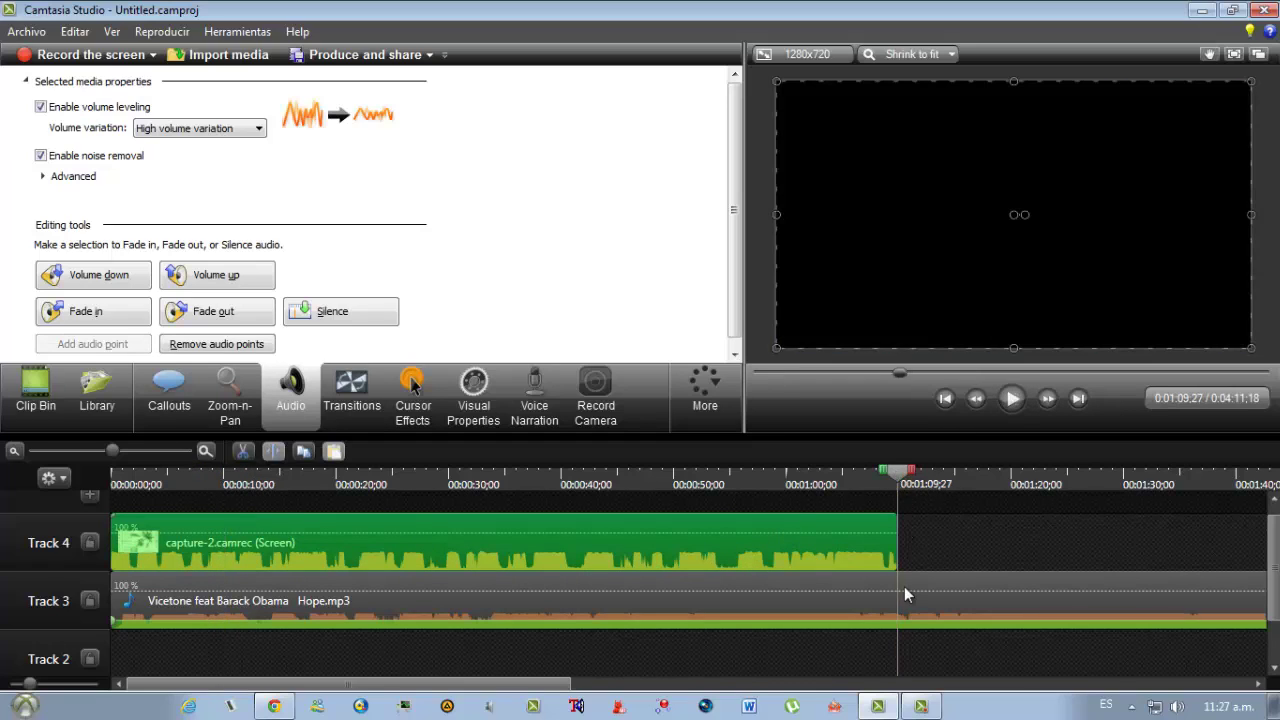
click(903, 588)
key(s)
click(931, 587)
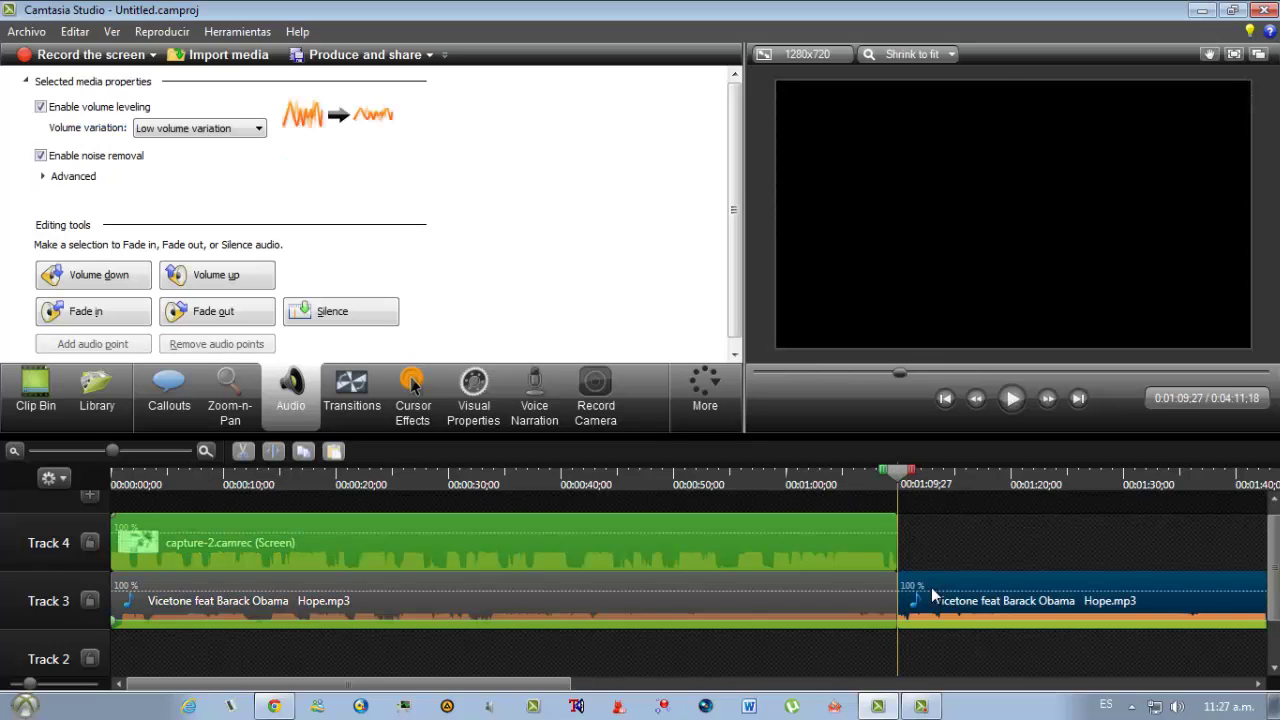
key(Delete)
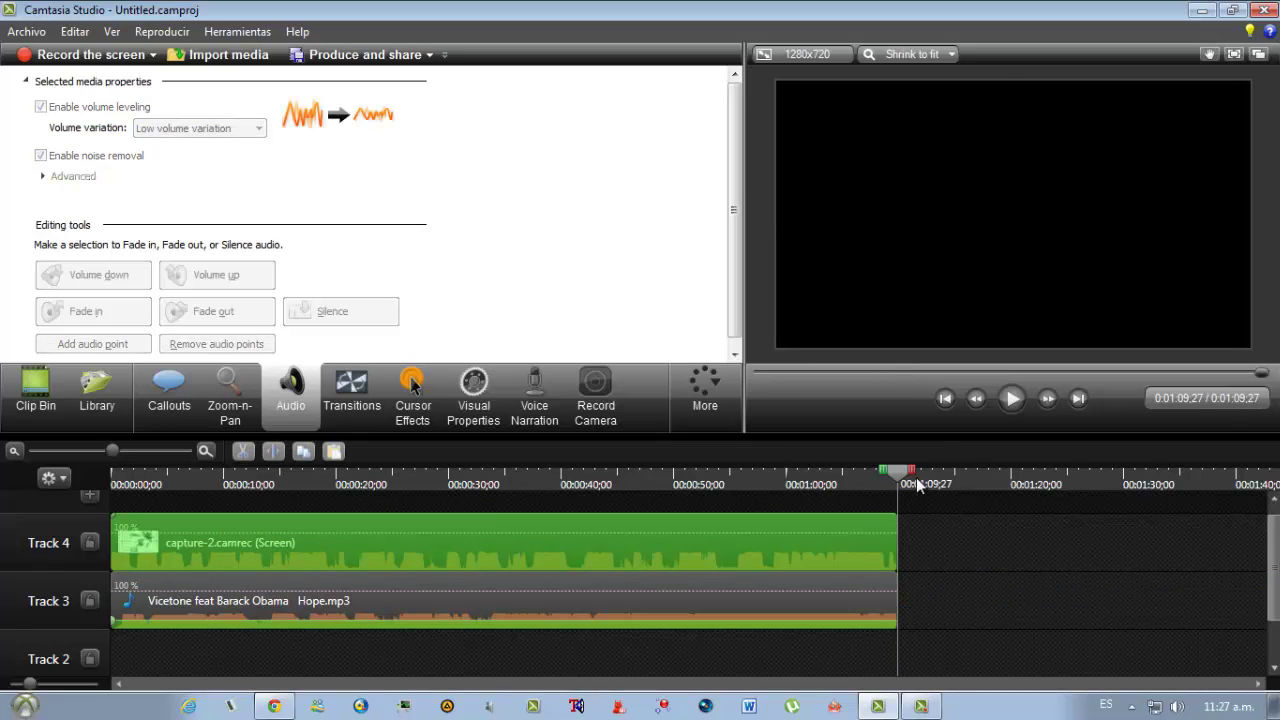
- Play back the mixed audio from about 0:00:38 and return the playhead to the start of the timeline
click(422, 478)
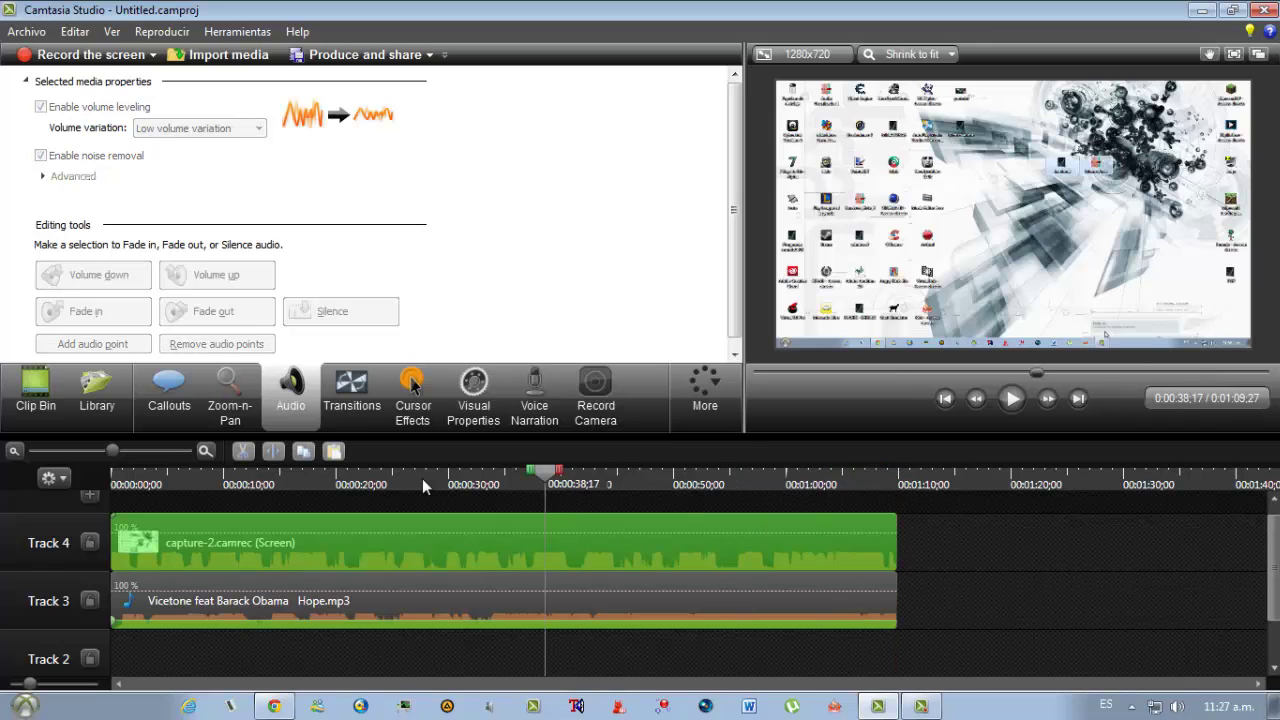
drag(422, 478, 150, 478)
click(1010, 399)
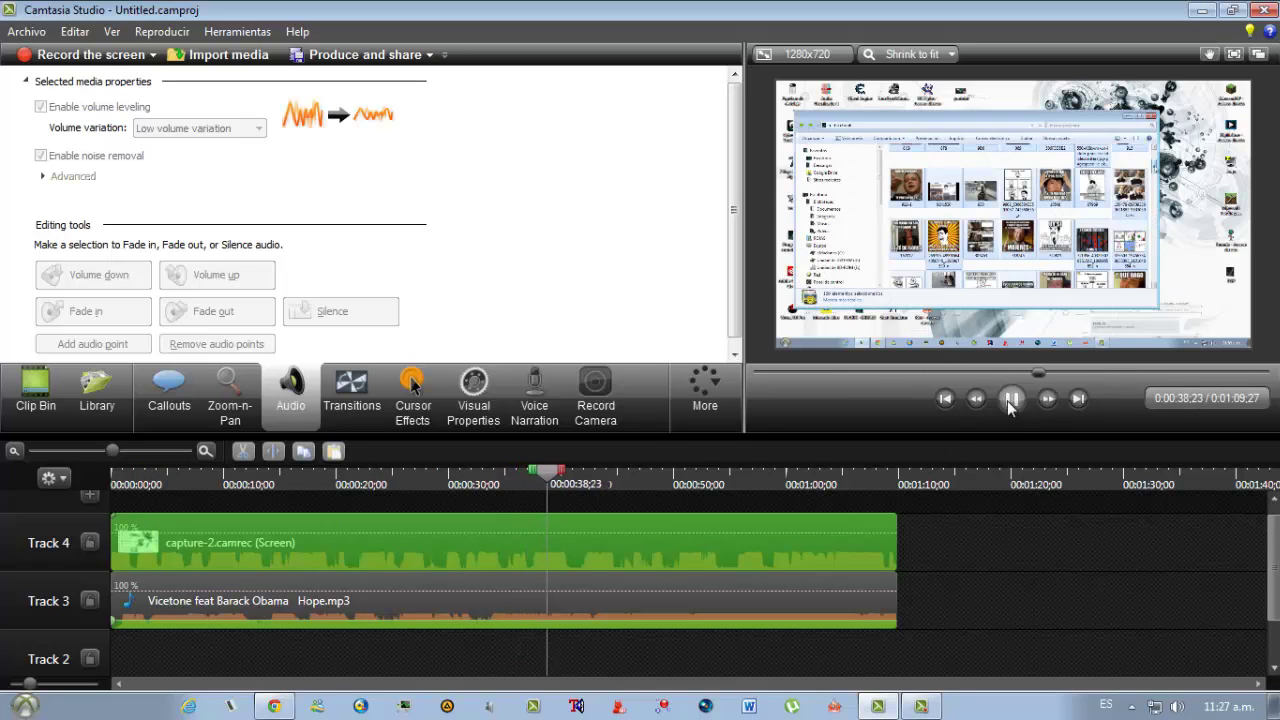
click(759, 550)
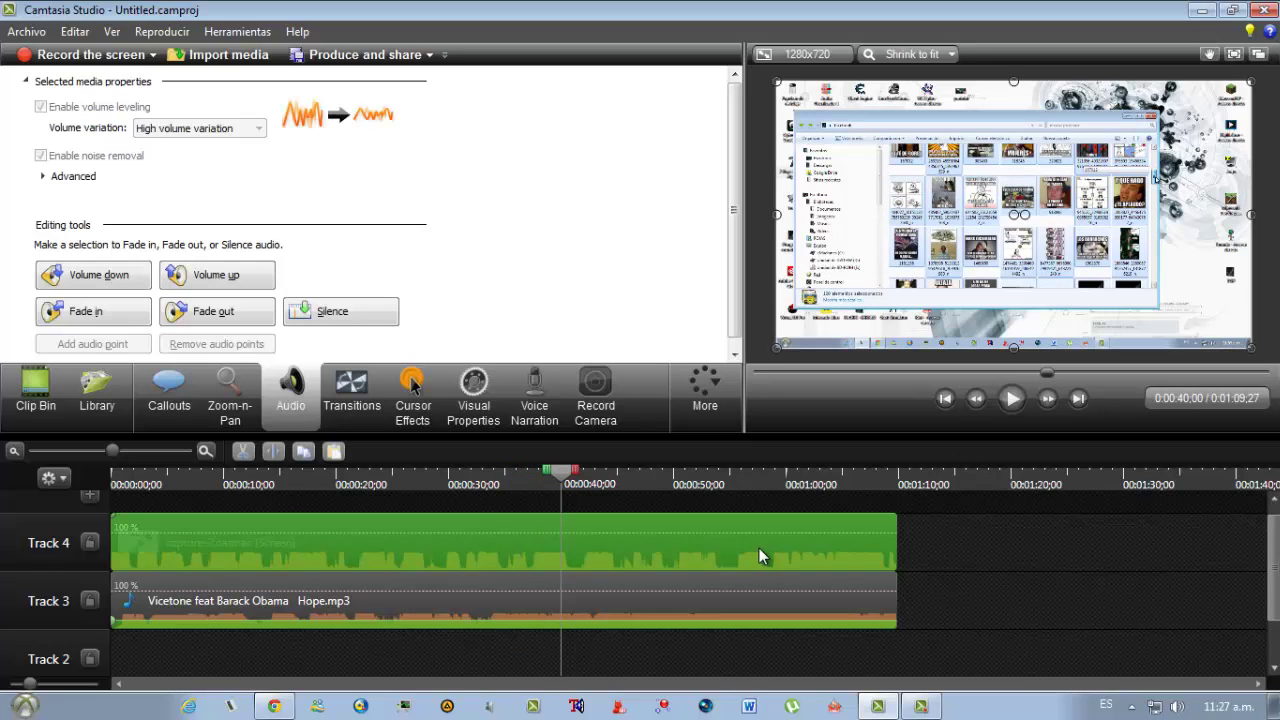
drag(557, 473, 522, 473)
click(920, 708)
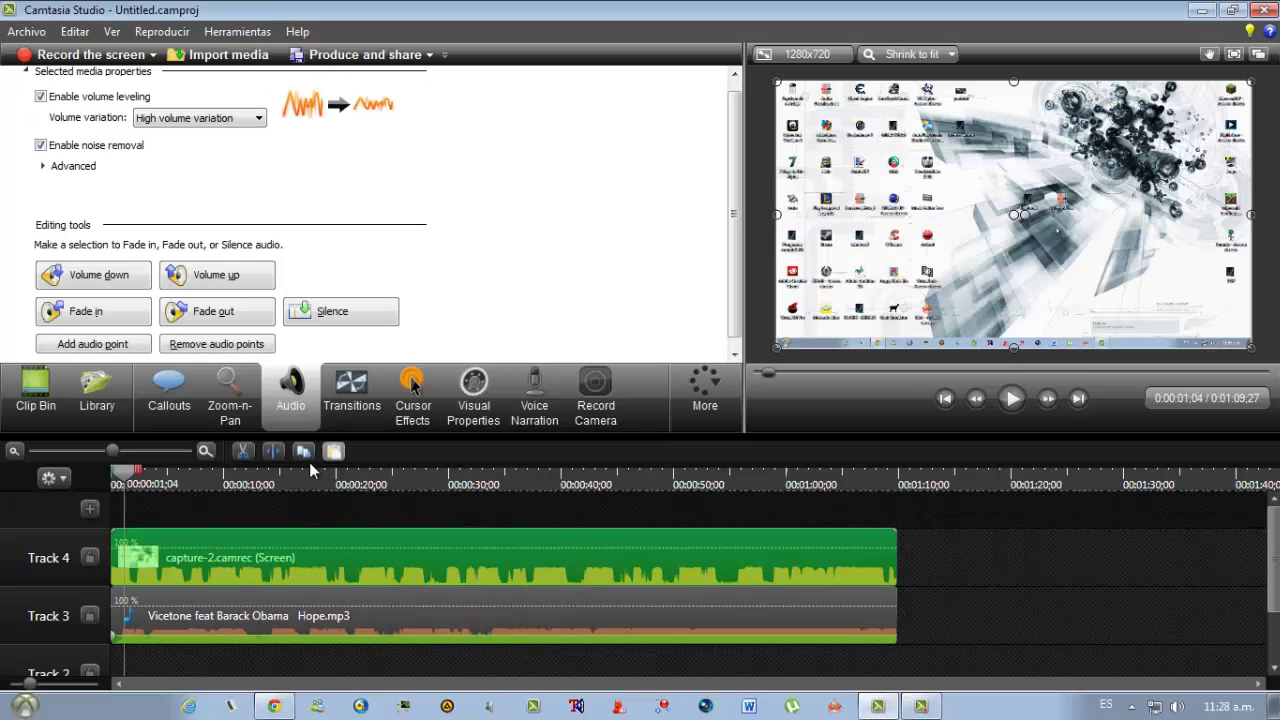
click(112, 471)
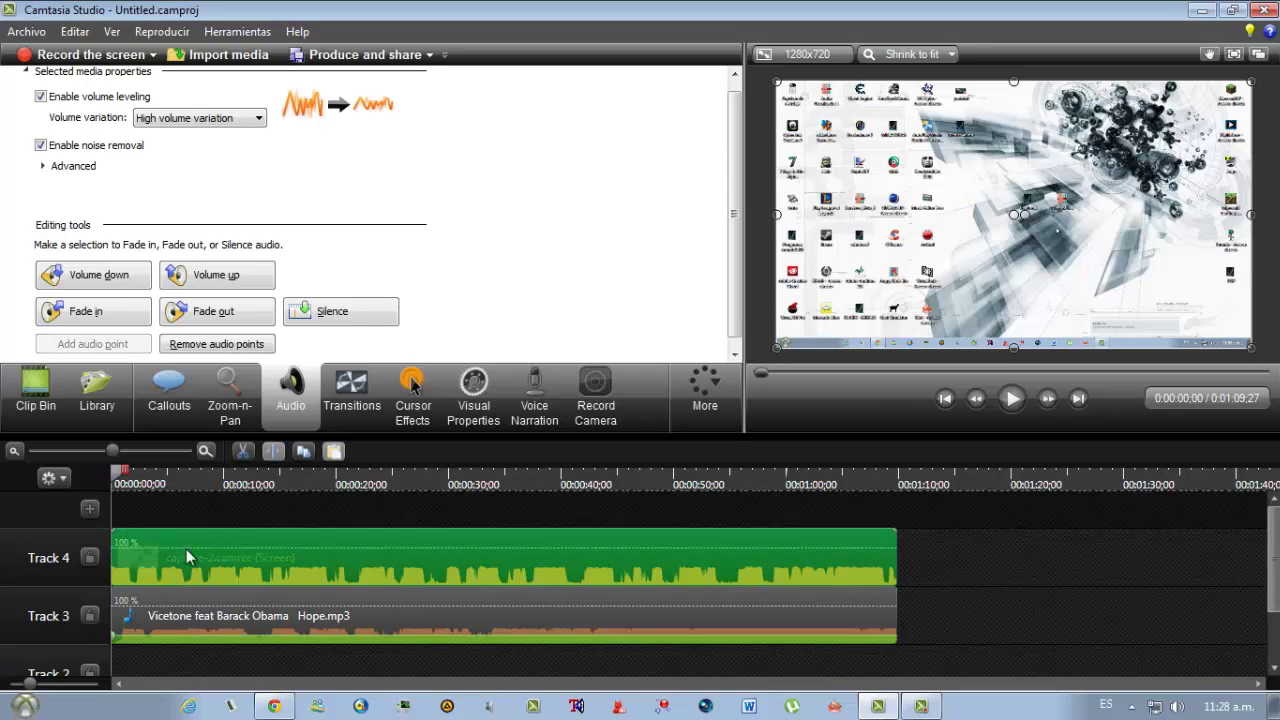
- Clear the clip selection on the timeline and open the Voice Narration tool
mouse_move(206, 507)
mouse_down()
mouse_move(307, 641)
mouse_move(204, 510)
mouse_up()
click(344, 664)
click(243, 511)
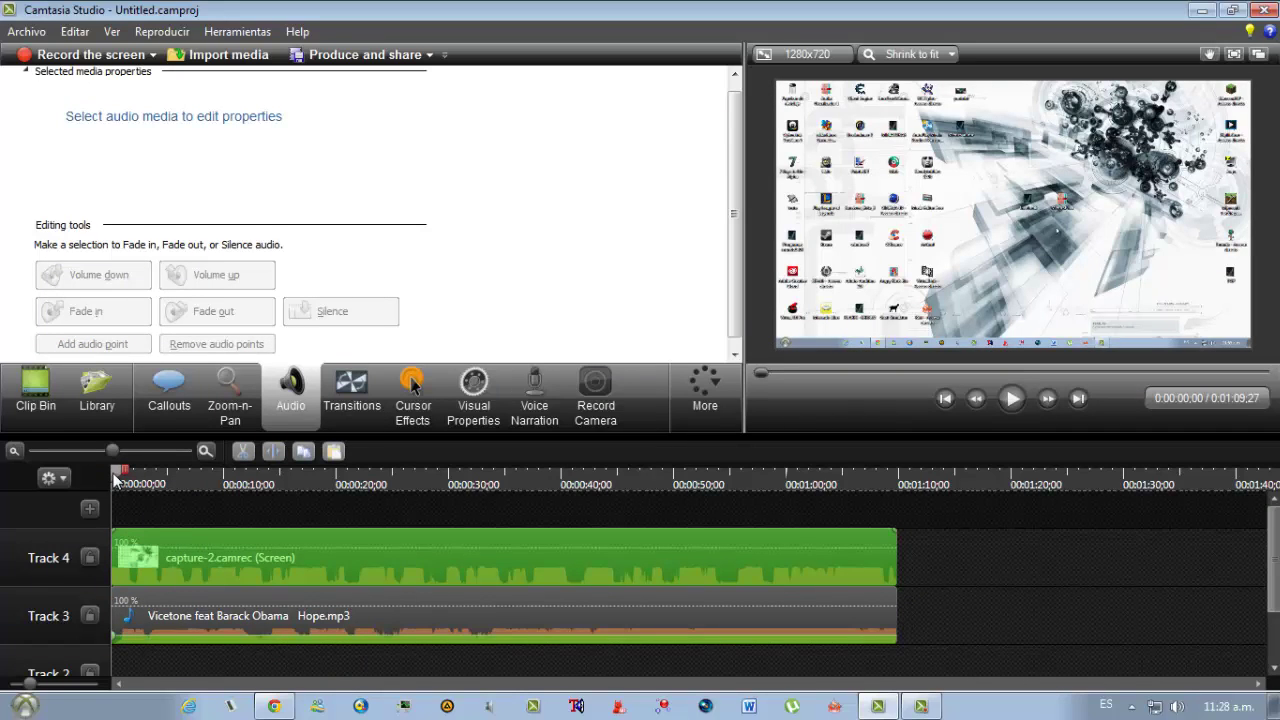
click(306, 611)
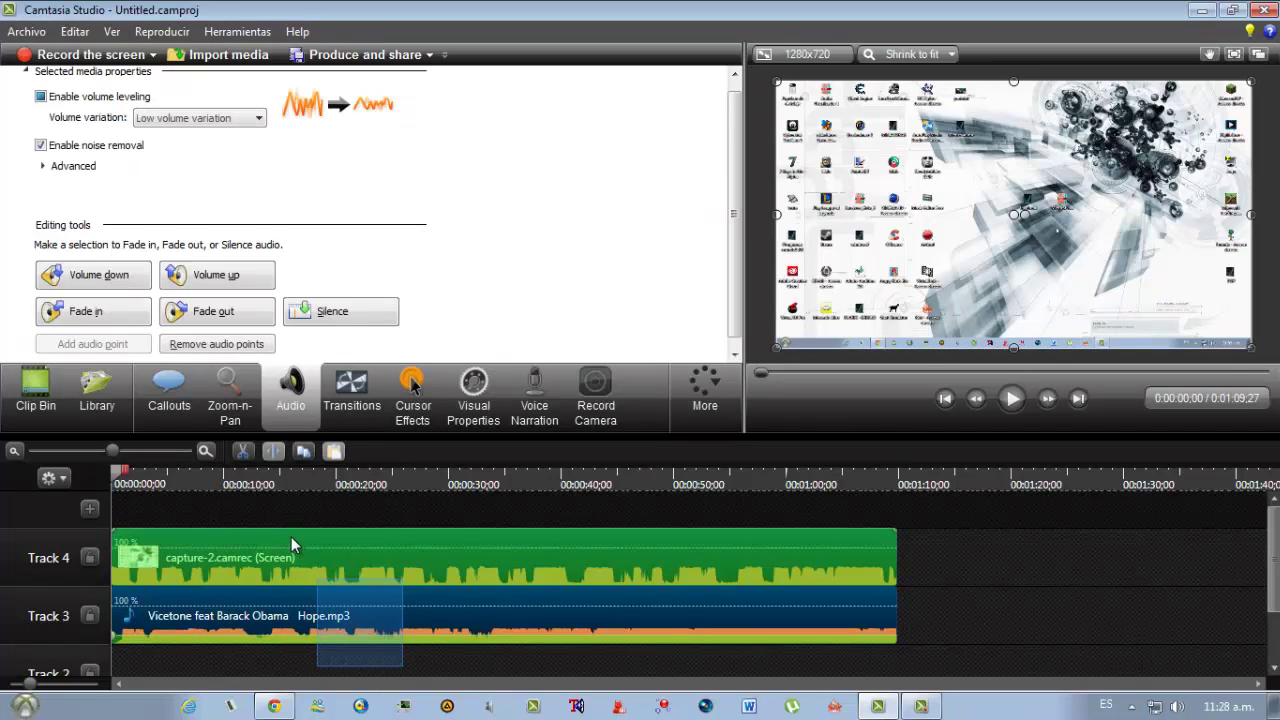
click(285, 519)
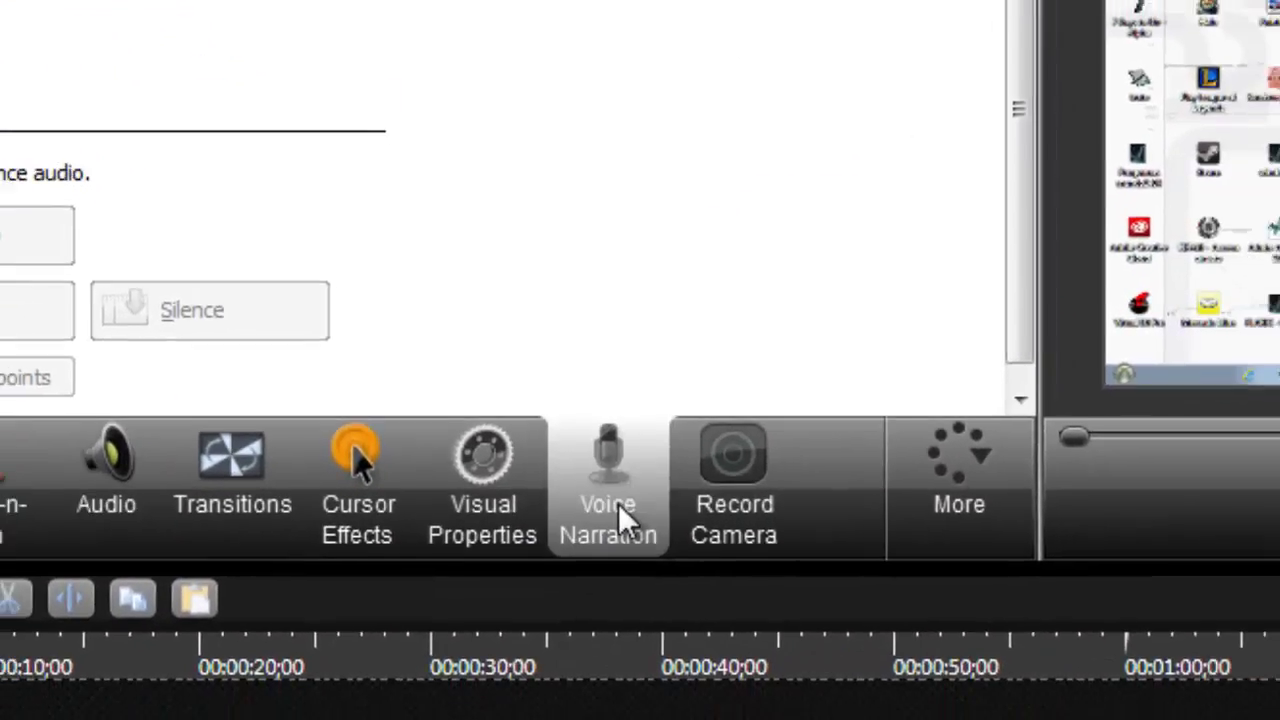
click(566, 455)
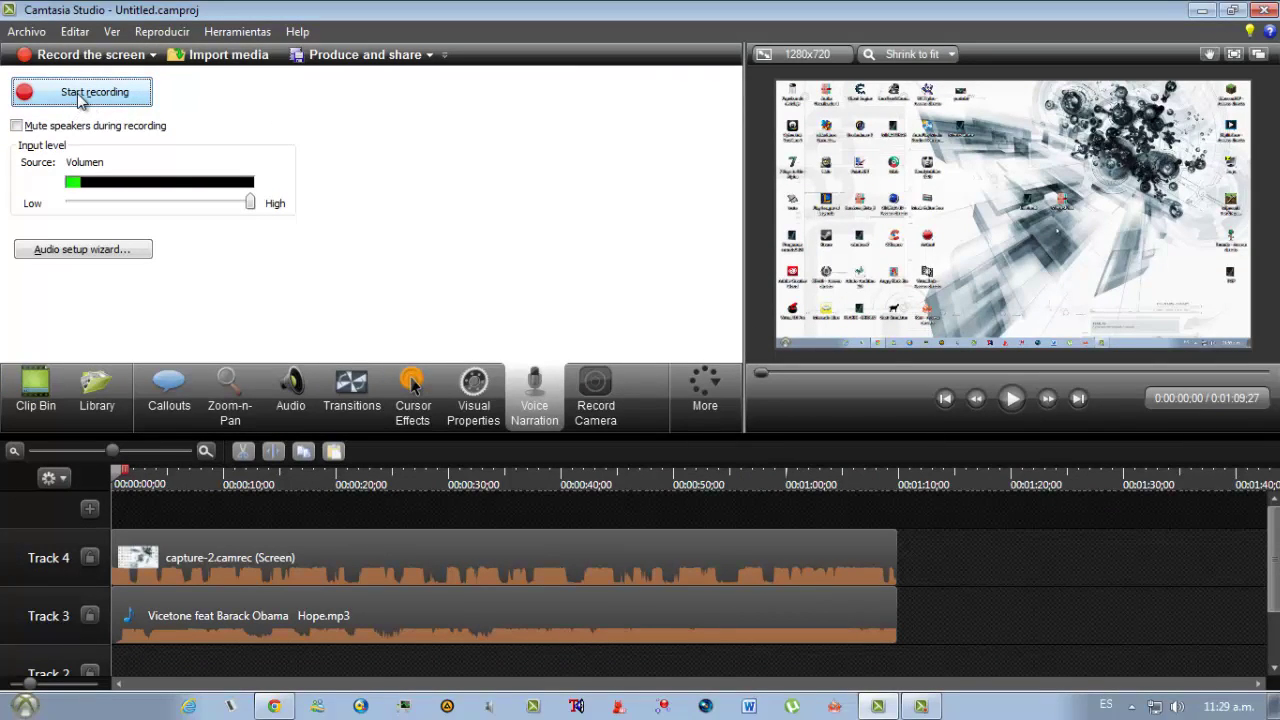
click(80, 96)
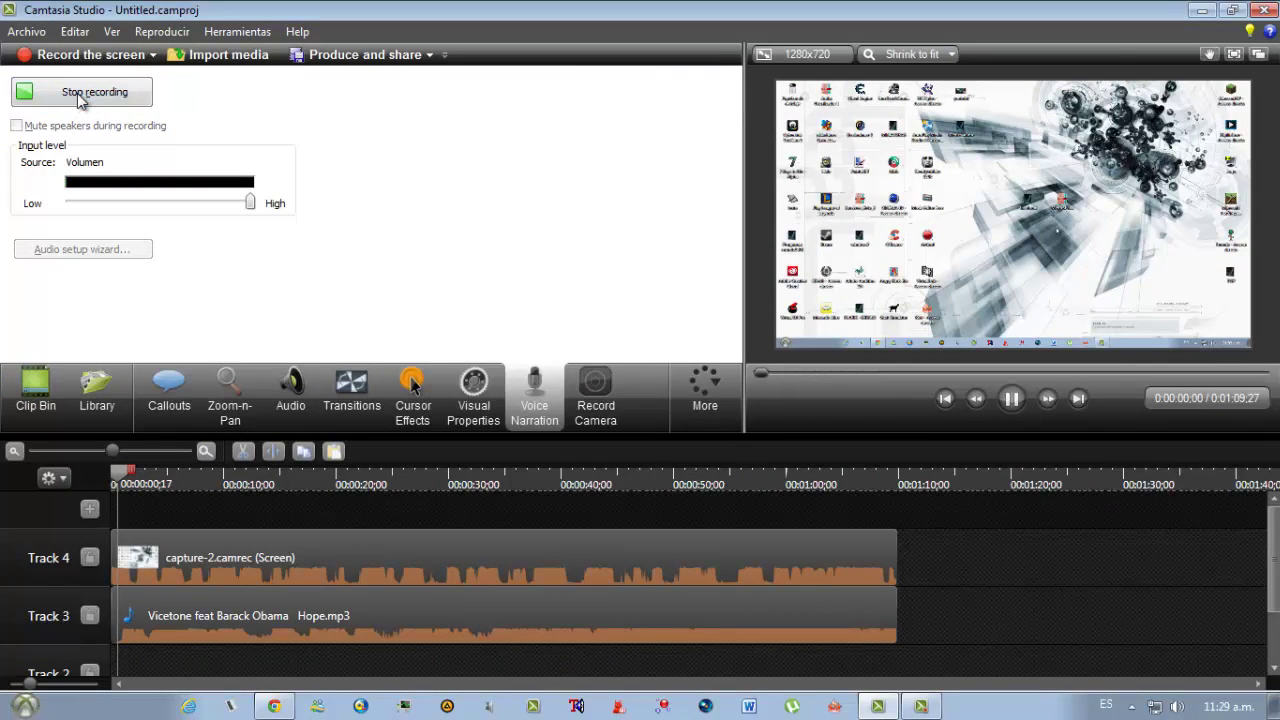
click(80, 96)
click(1058, 598)
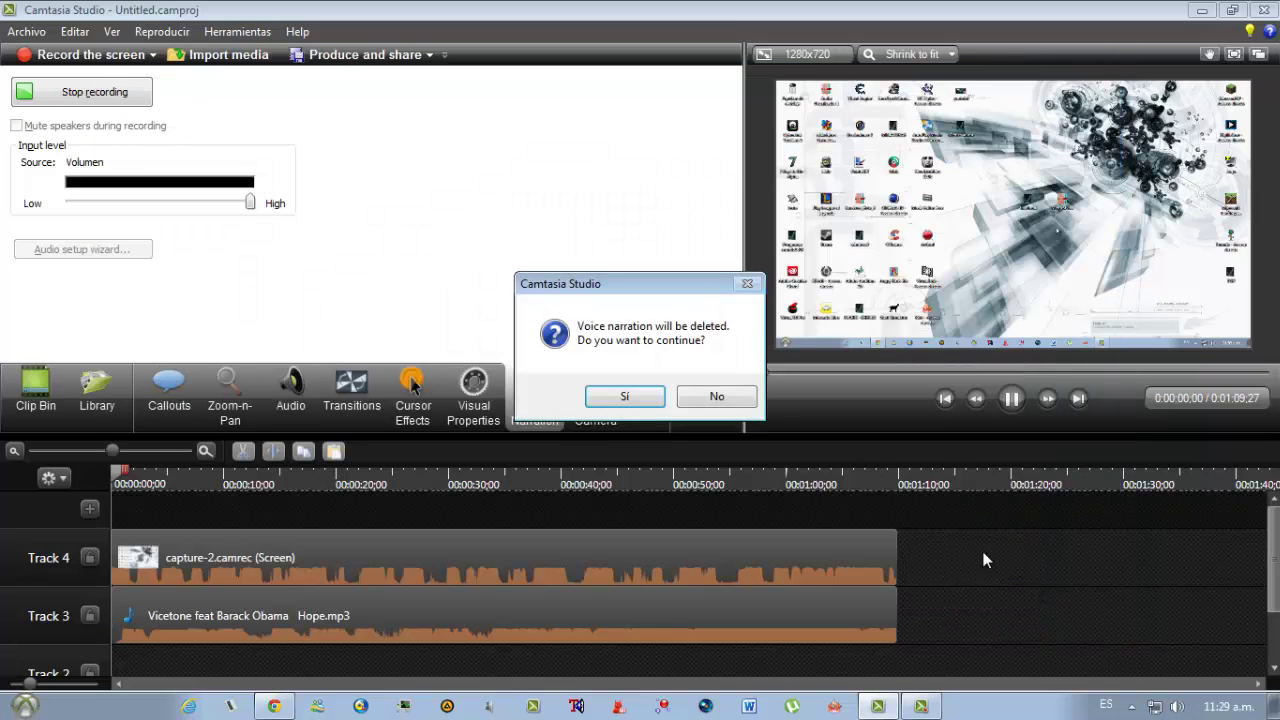
click(717, 396)
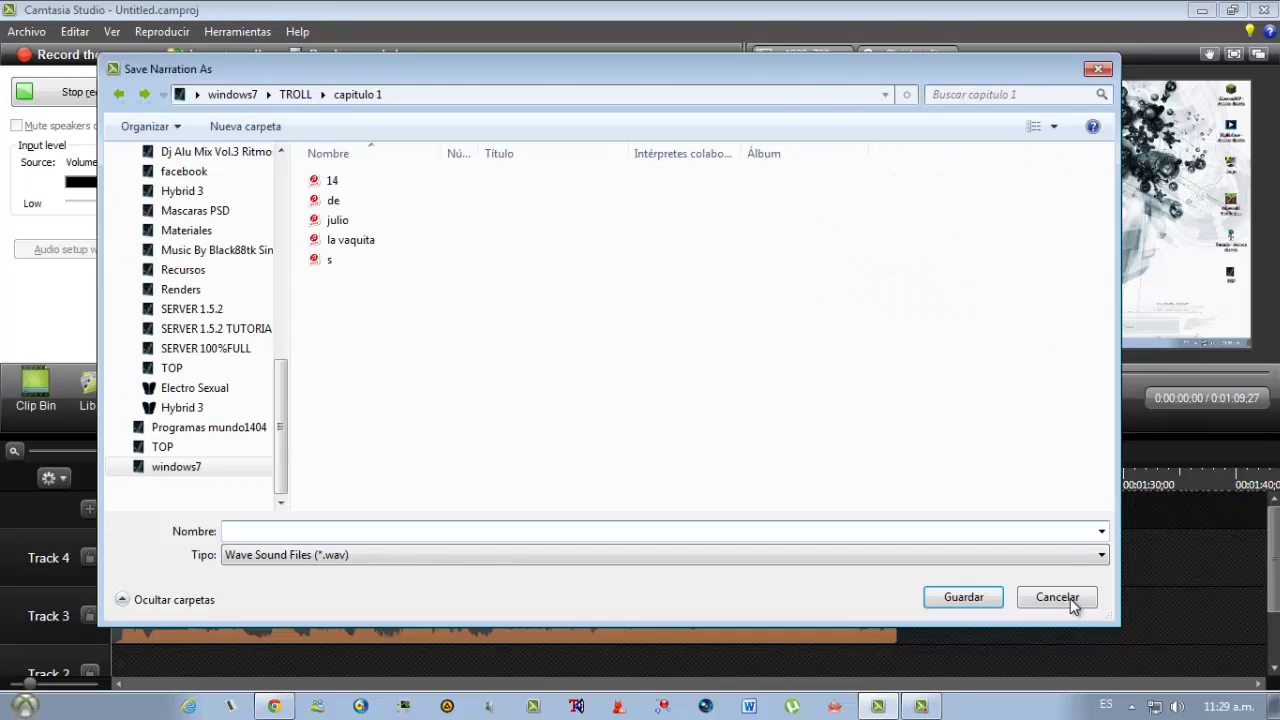
click(1070, 603)
click(640, 400)
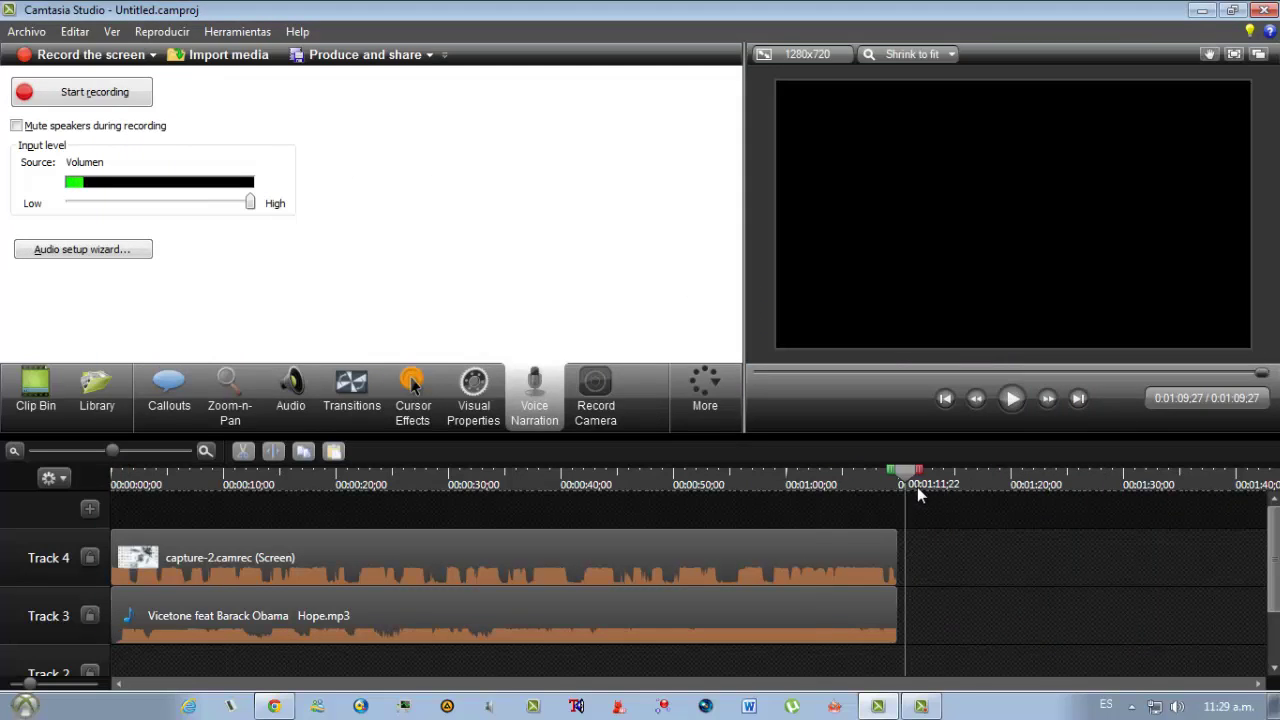
- Record a short voice narration just past the end of the clips, at about 0:01:11, and save it as the WAV file "ad"
click(915, 487)
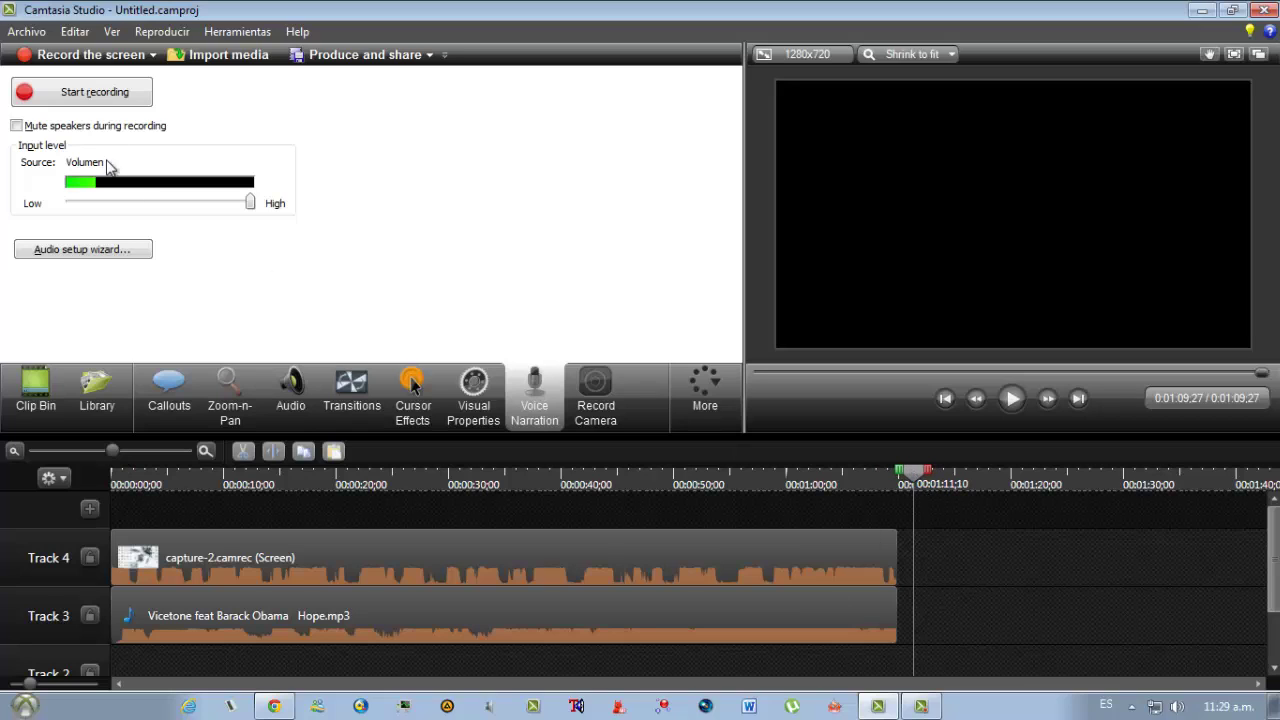
click(86, 97)
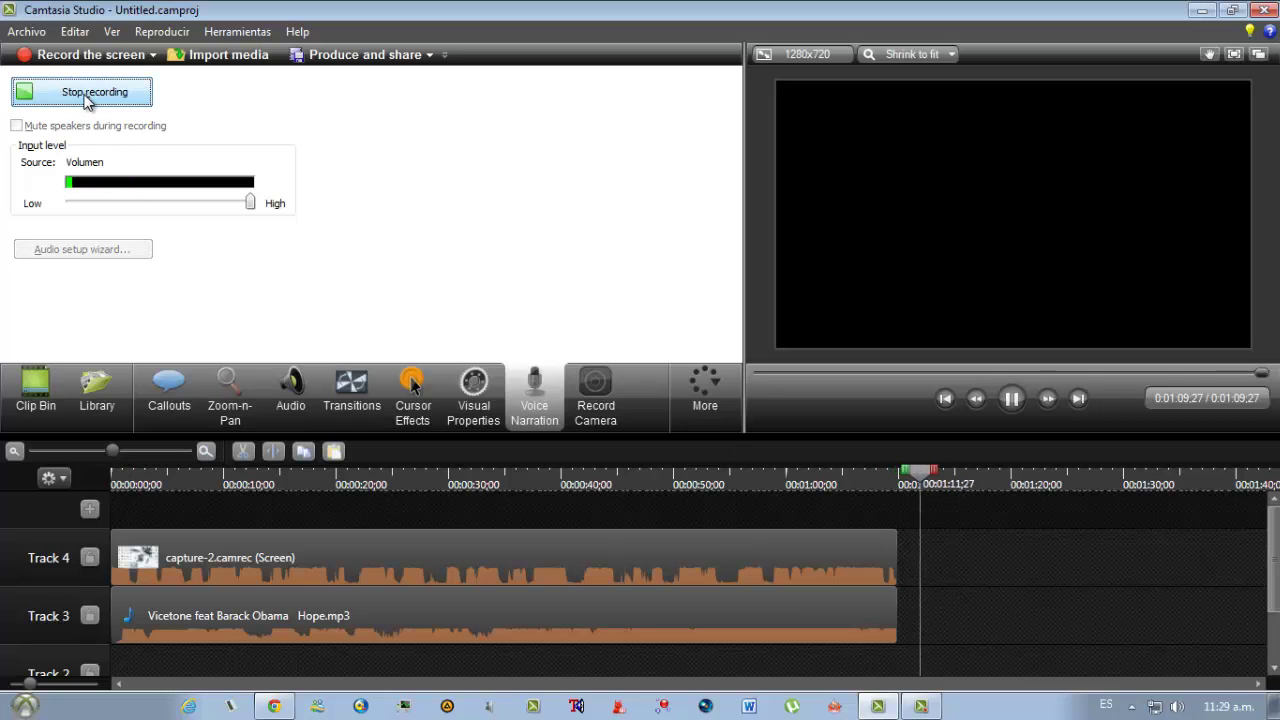
click(86, 97)
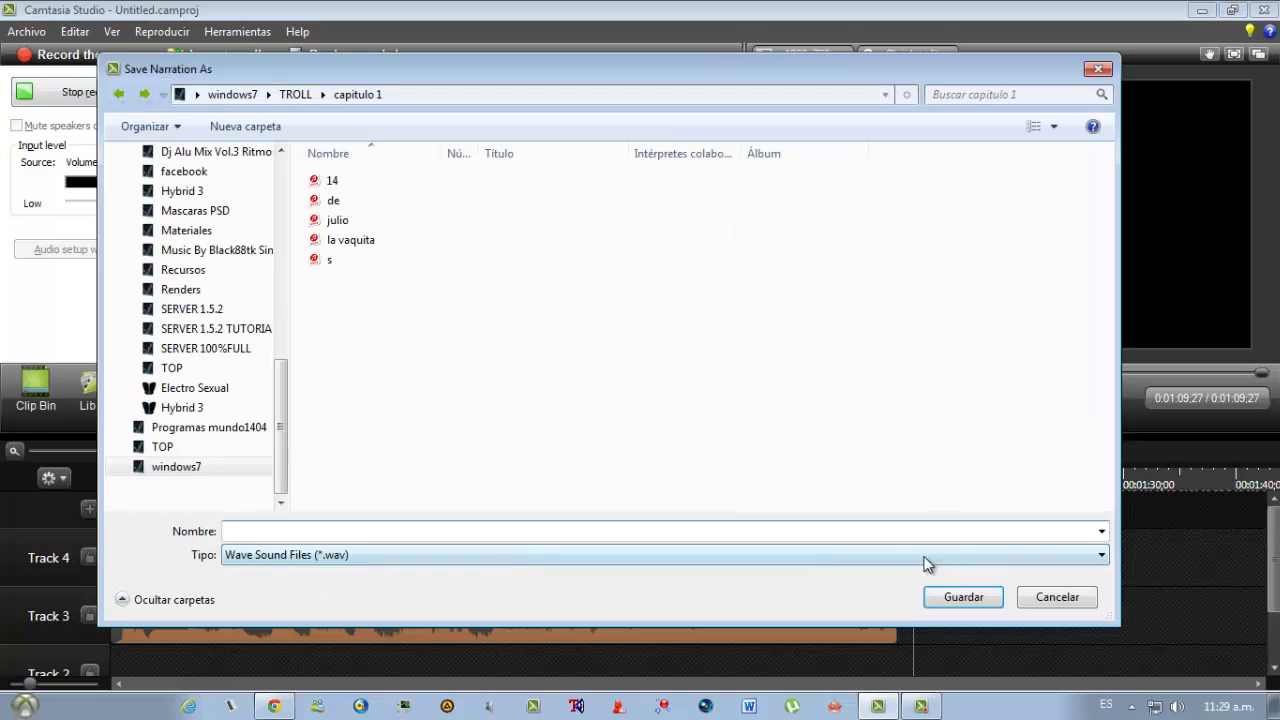
text(ad)
click(963, 597)
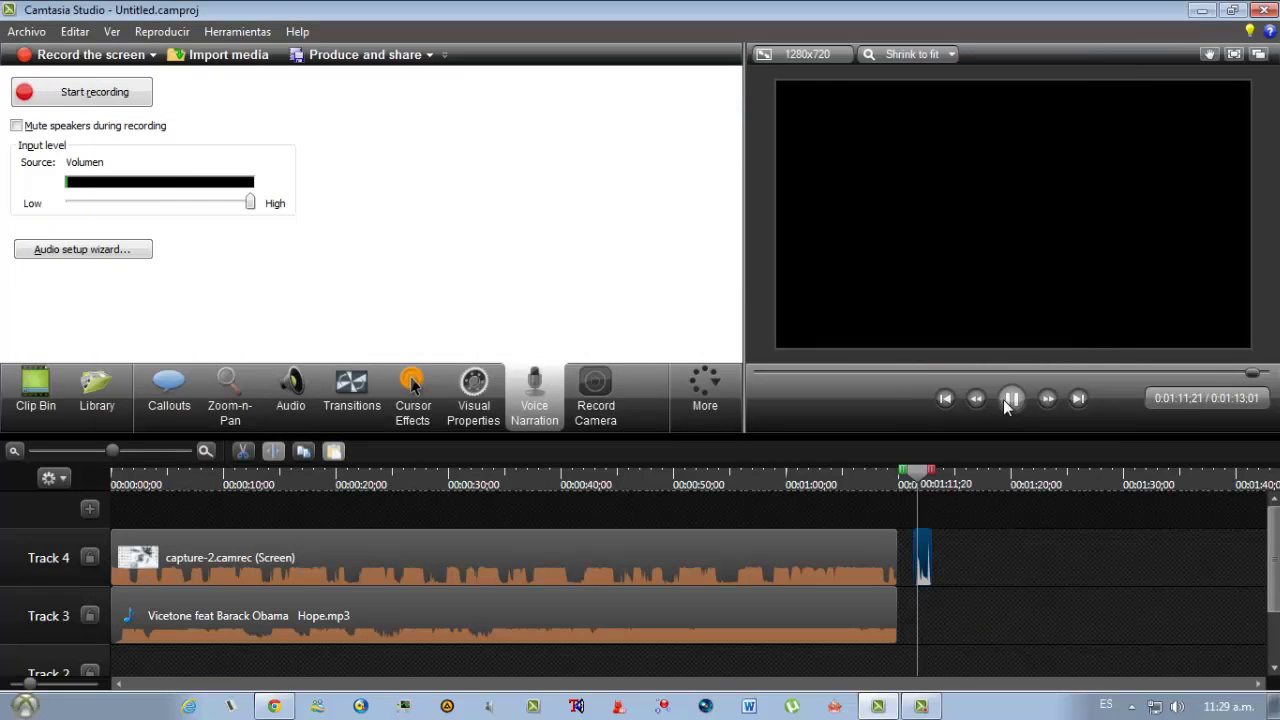
- Play back the recorded narration and move its clip to the start of the timeline on Track 5
click(1010, 400)
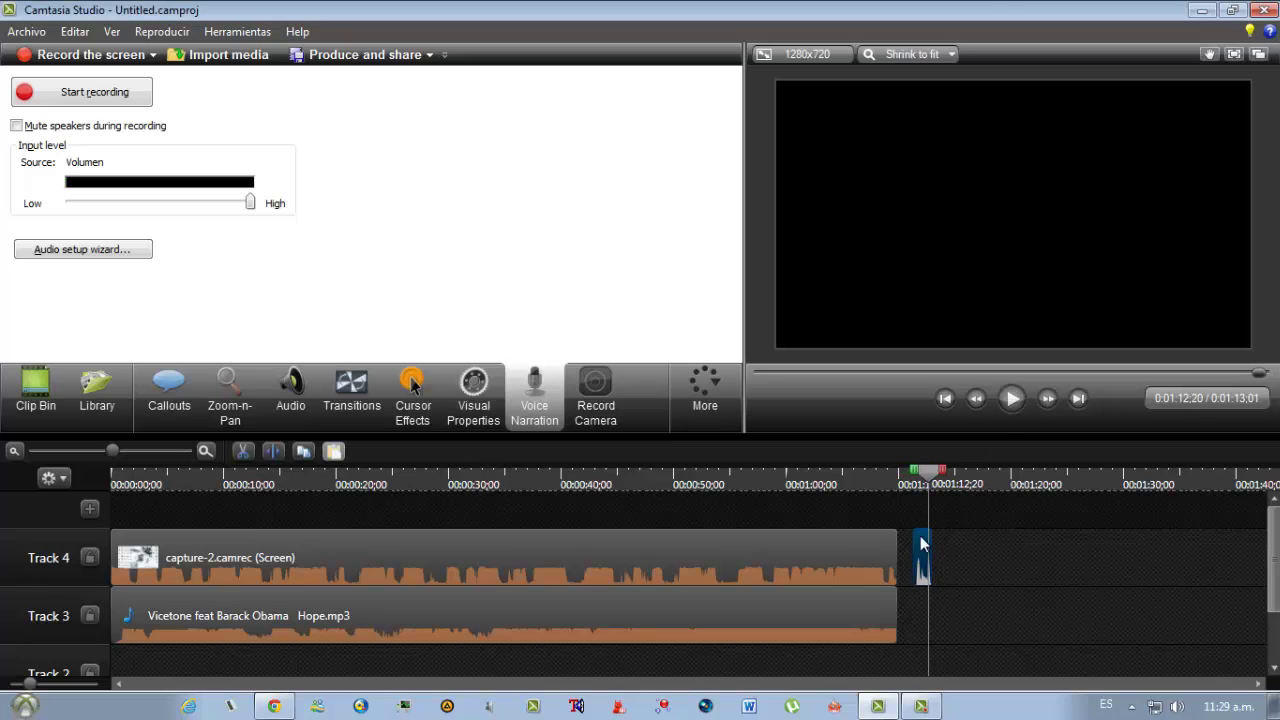
drag(918, 560, 458, 540)
drag(709, 546, 222, 500)
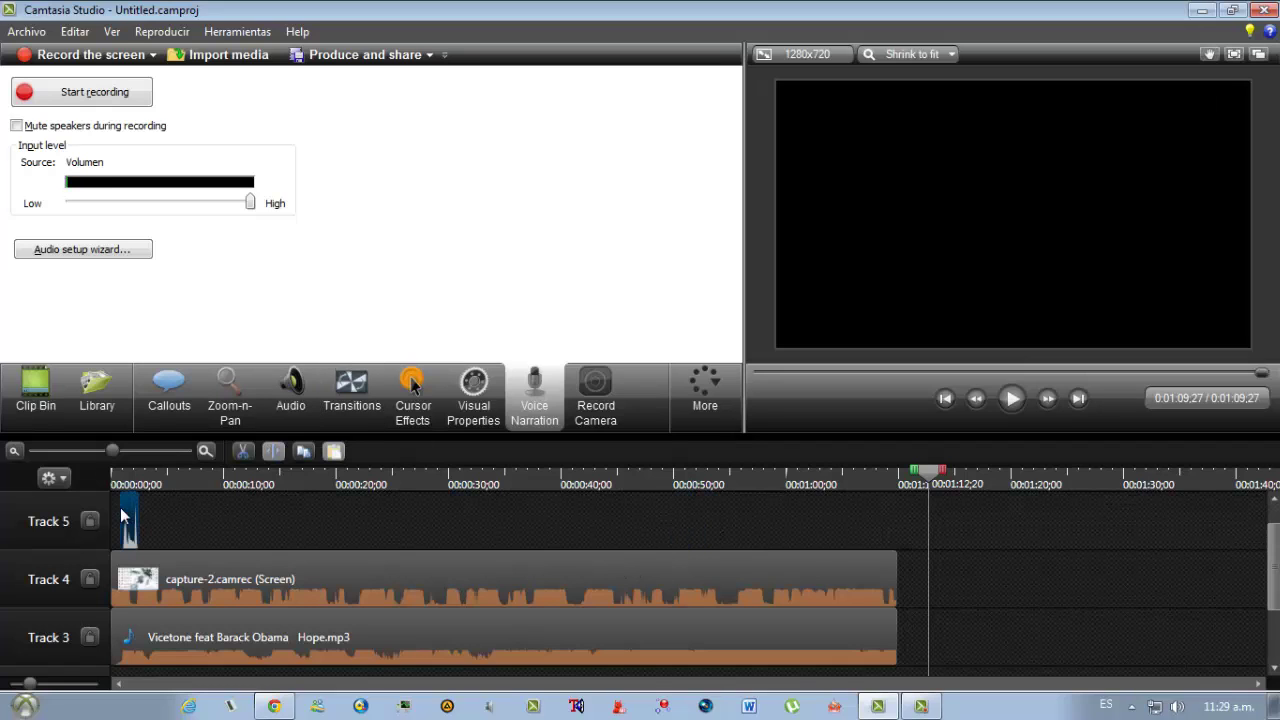
- Add audio points to the capture-2 clip on Track 4 near its start, including one at 0:00:04;20
click(130, 570)
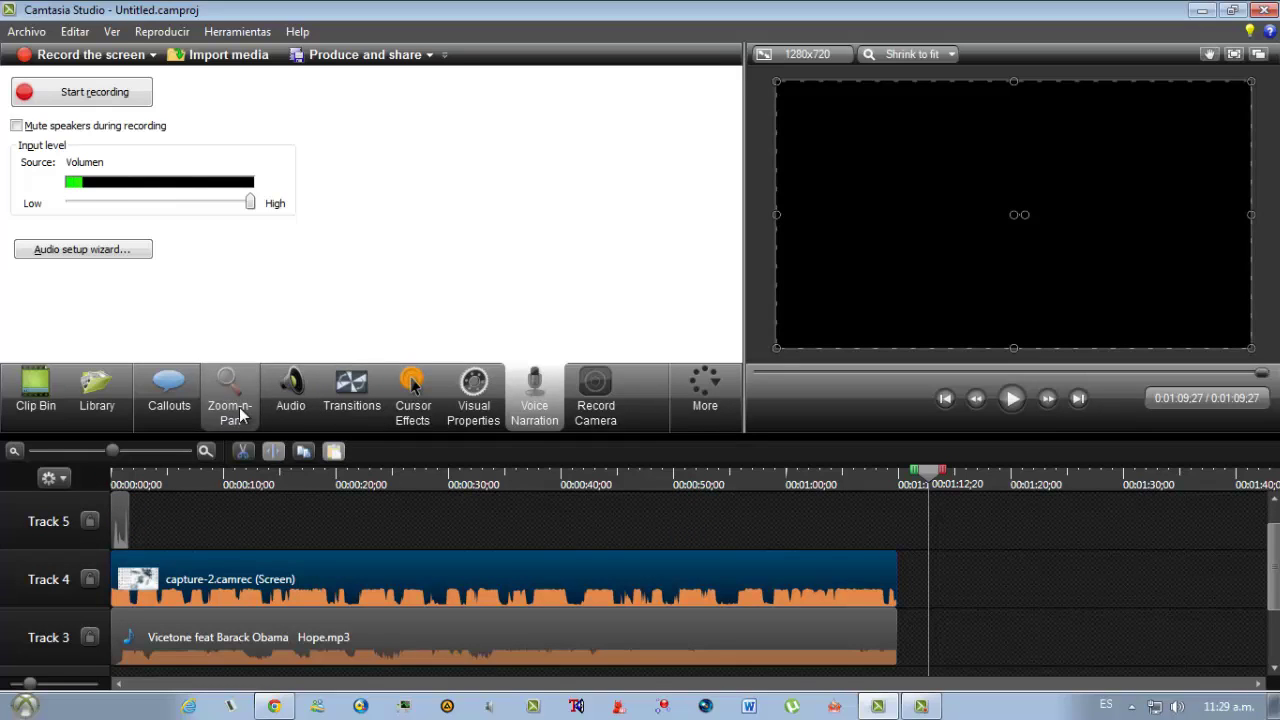
click(280, 400)
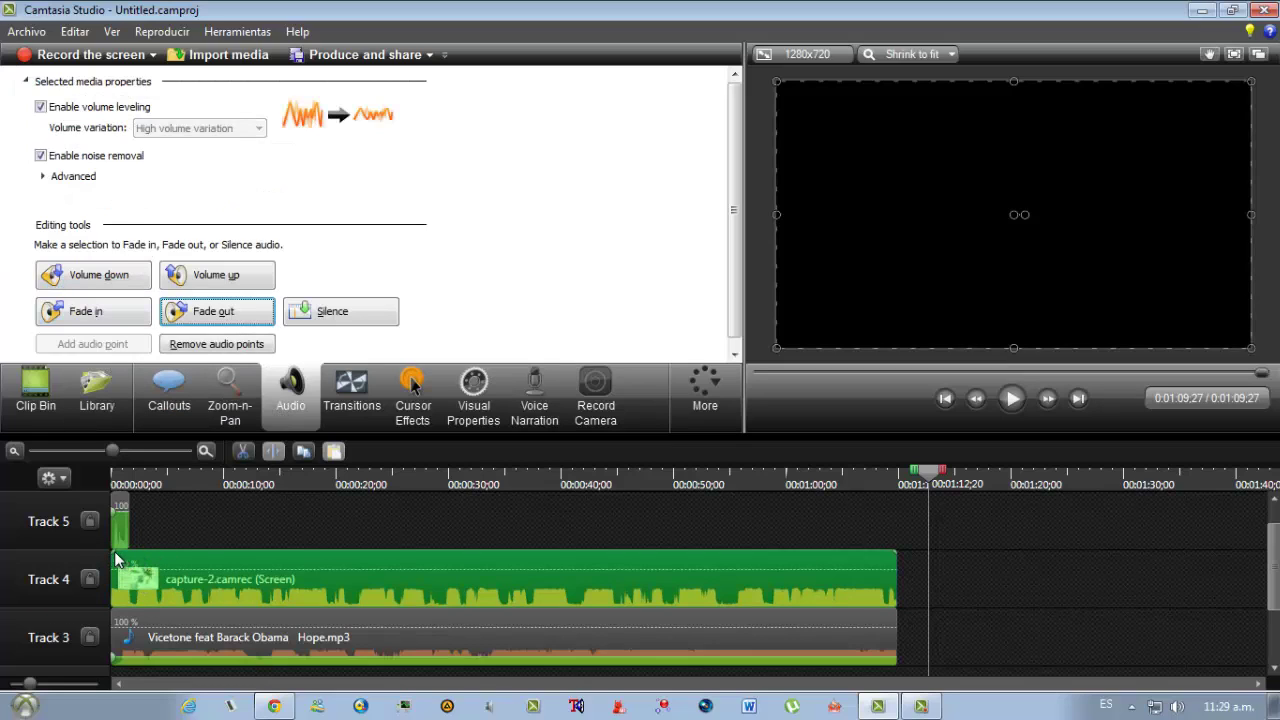
click(132, 482)
click(115, 345)
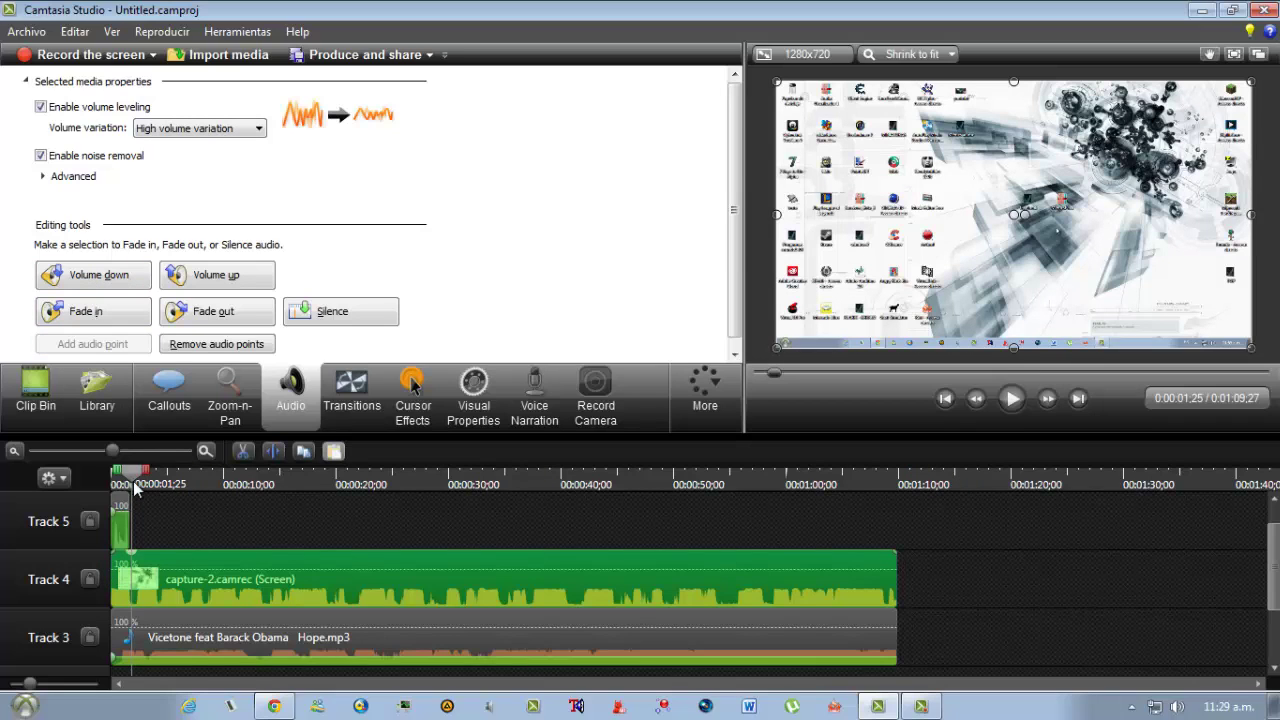
click(115, 478)
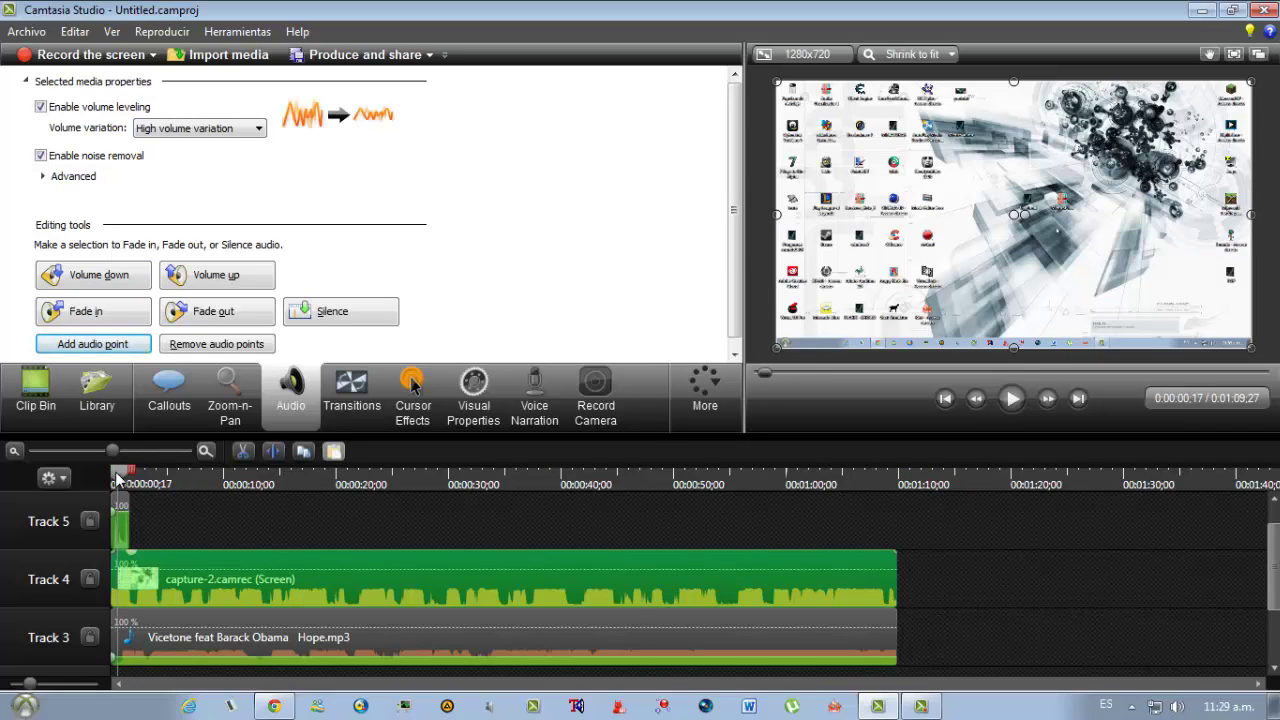
drag(125, 478, 168, 475)
click(93, 344)
click(122, 343)
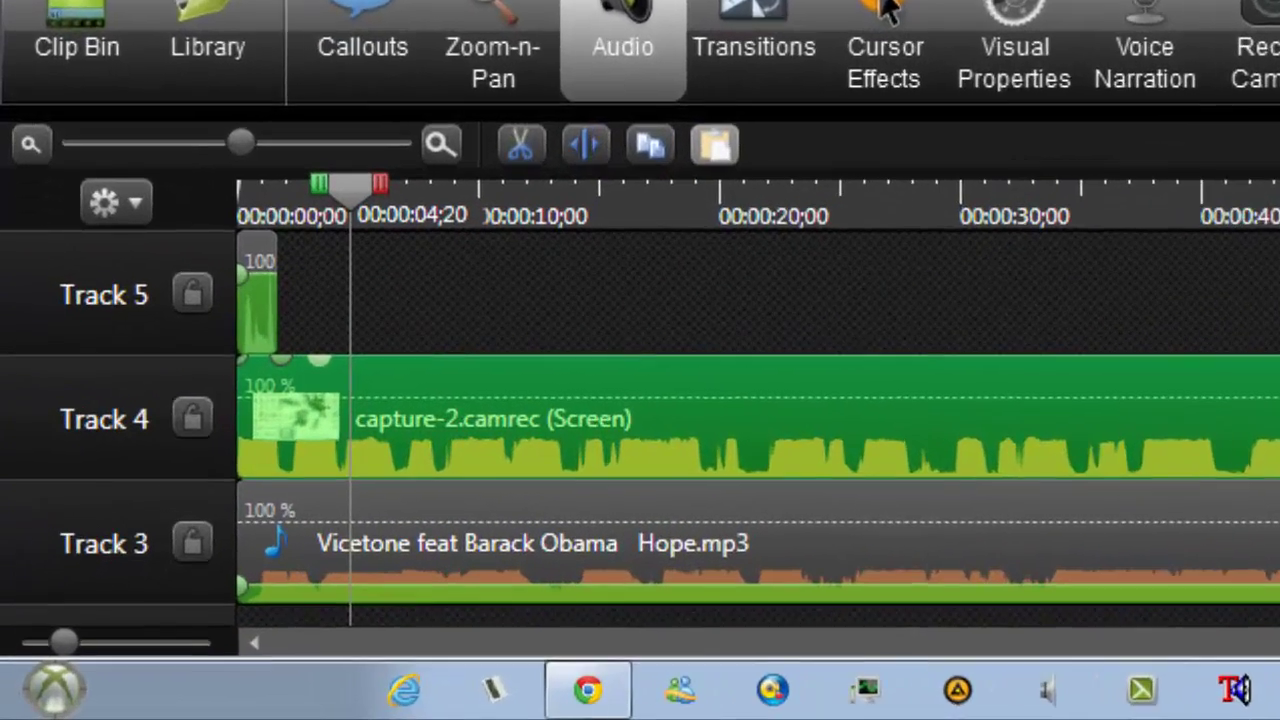
- Lower the opening audio points of the capture-2 clip to silence about the first two seconds and play back from the start
drag(358, 263, 250, 440)
drag(405, 264, 366, 429)
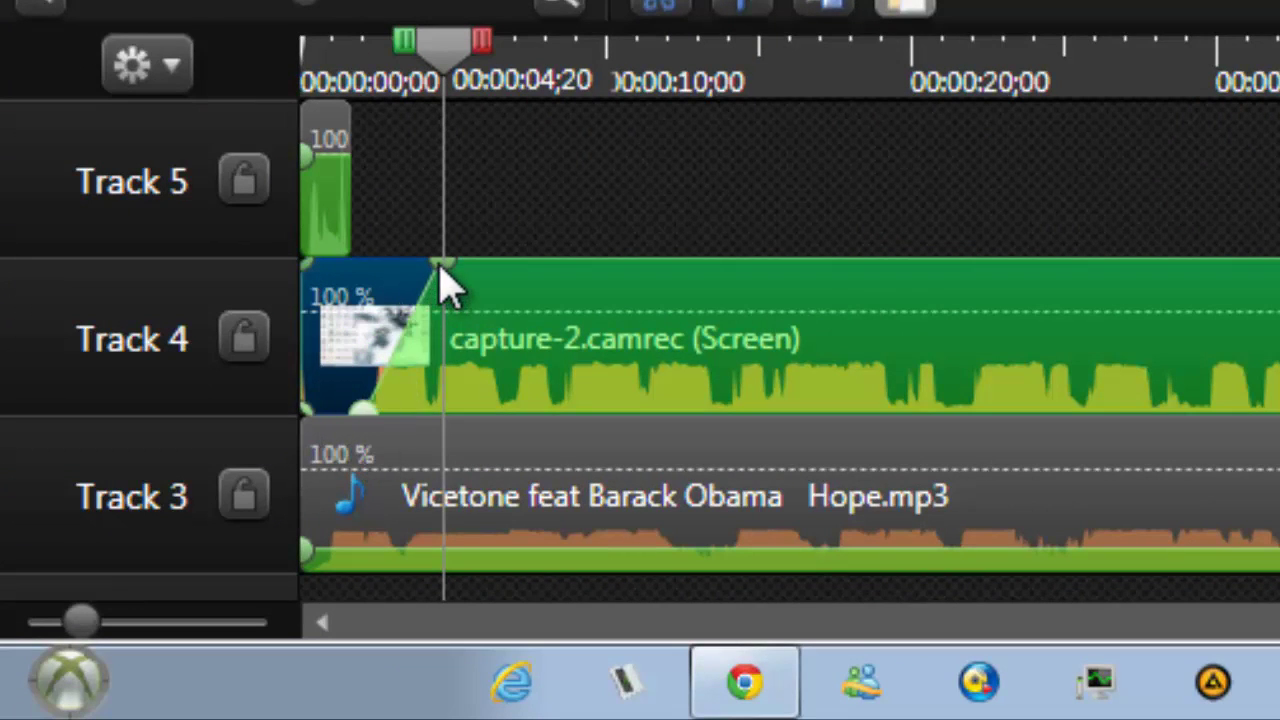
drag(436, 264, 362, 264)
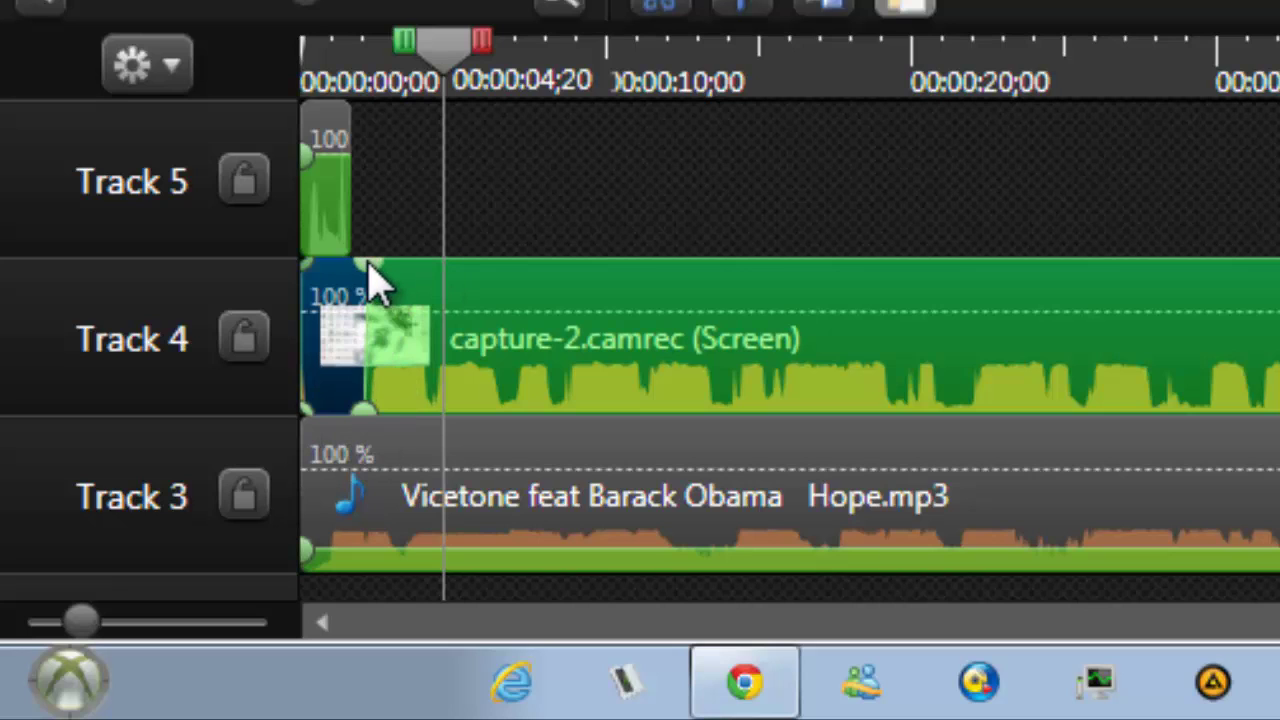
drag(449, 55, 229, 94)
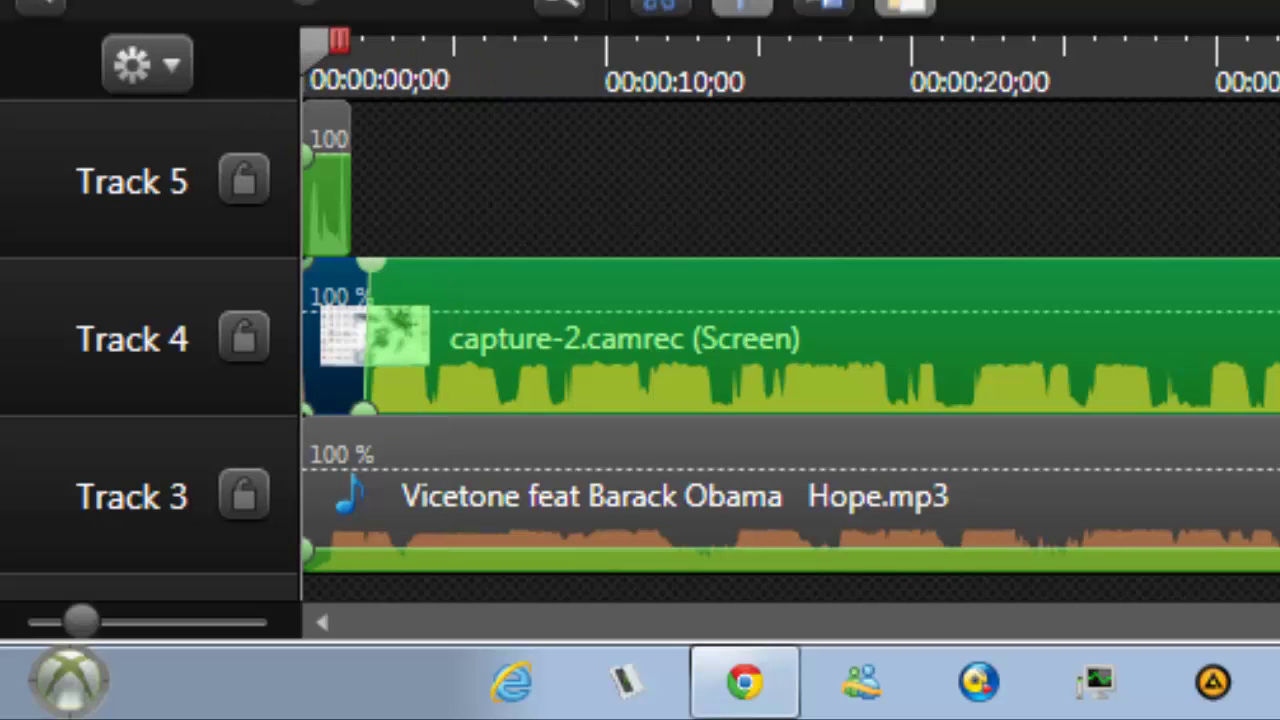
key(space)
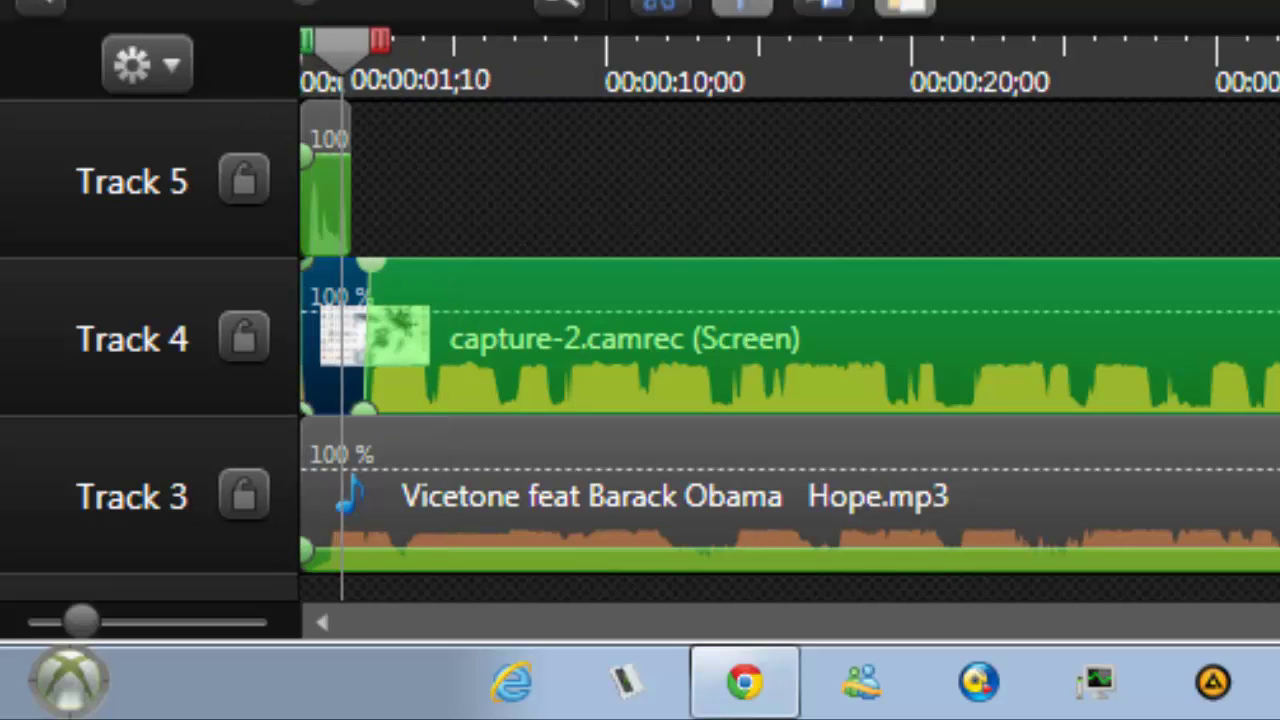
key(space)
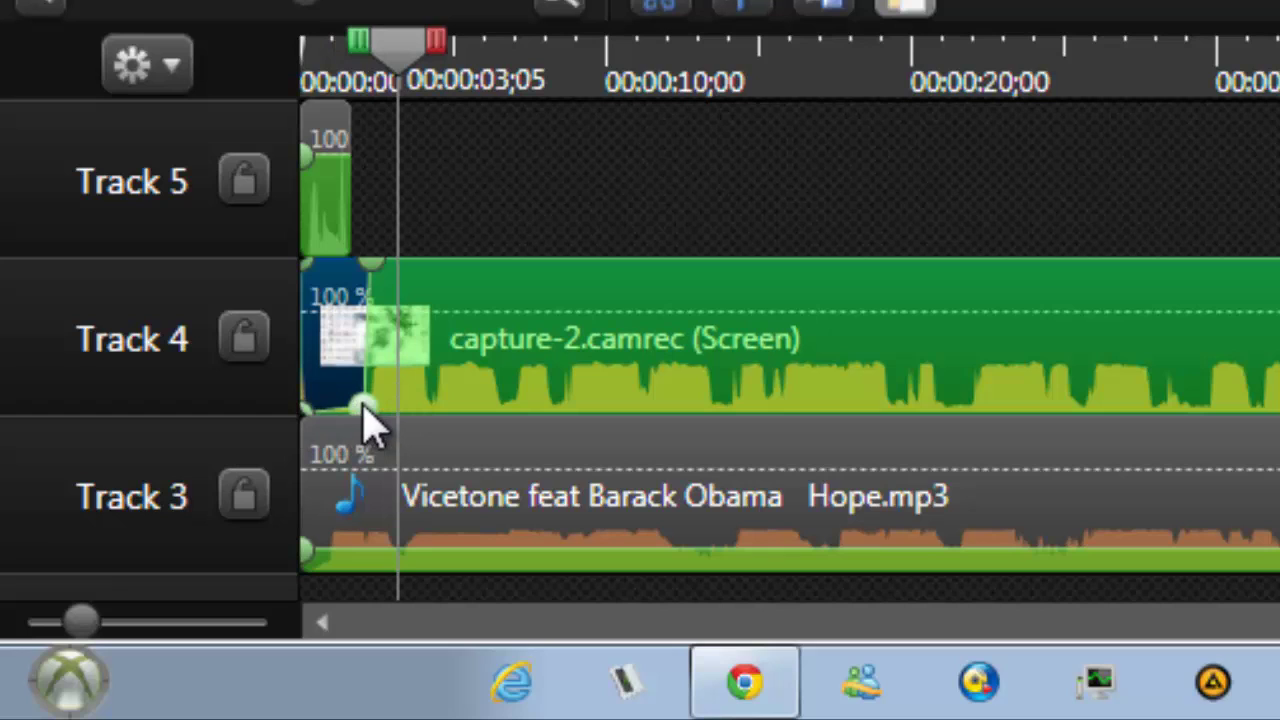
- Shorten the silent opening of the capture-2 clip to about one second and play back from the start
drag(362, 405, 330, 405)
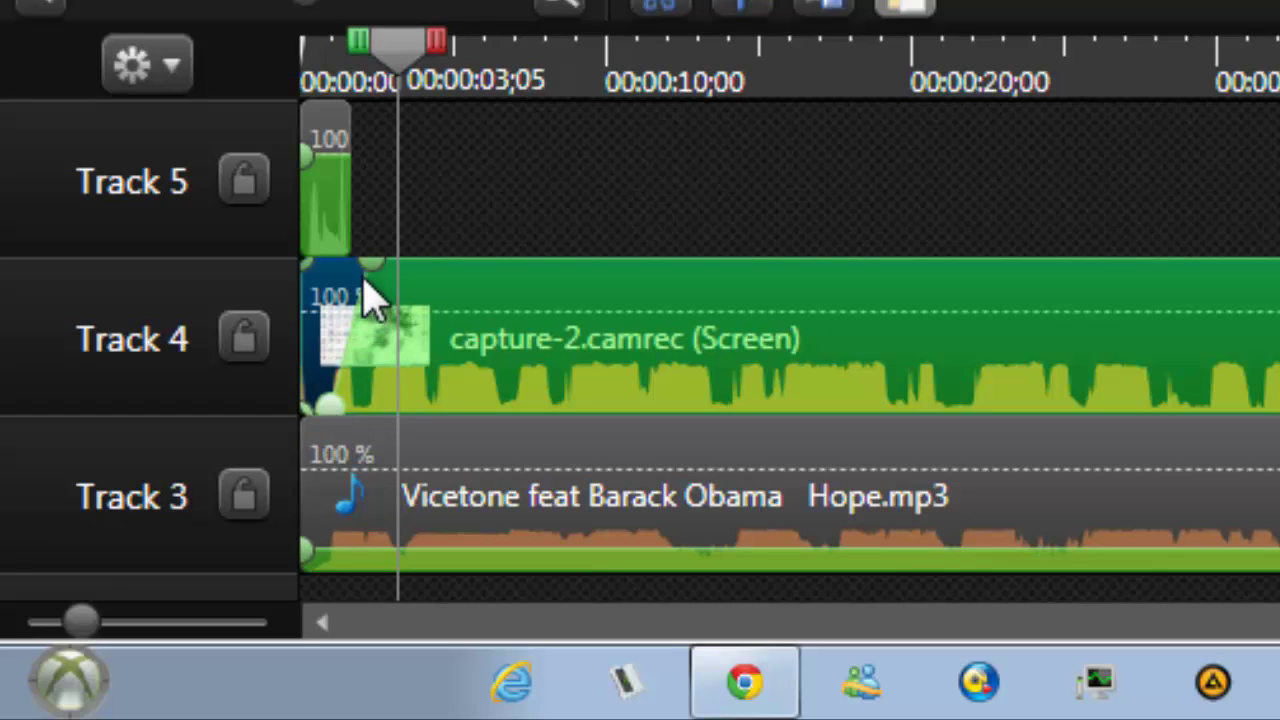
drag(368, 266, 332, 289)
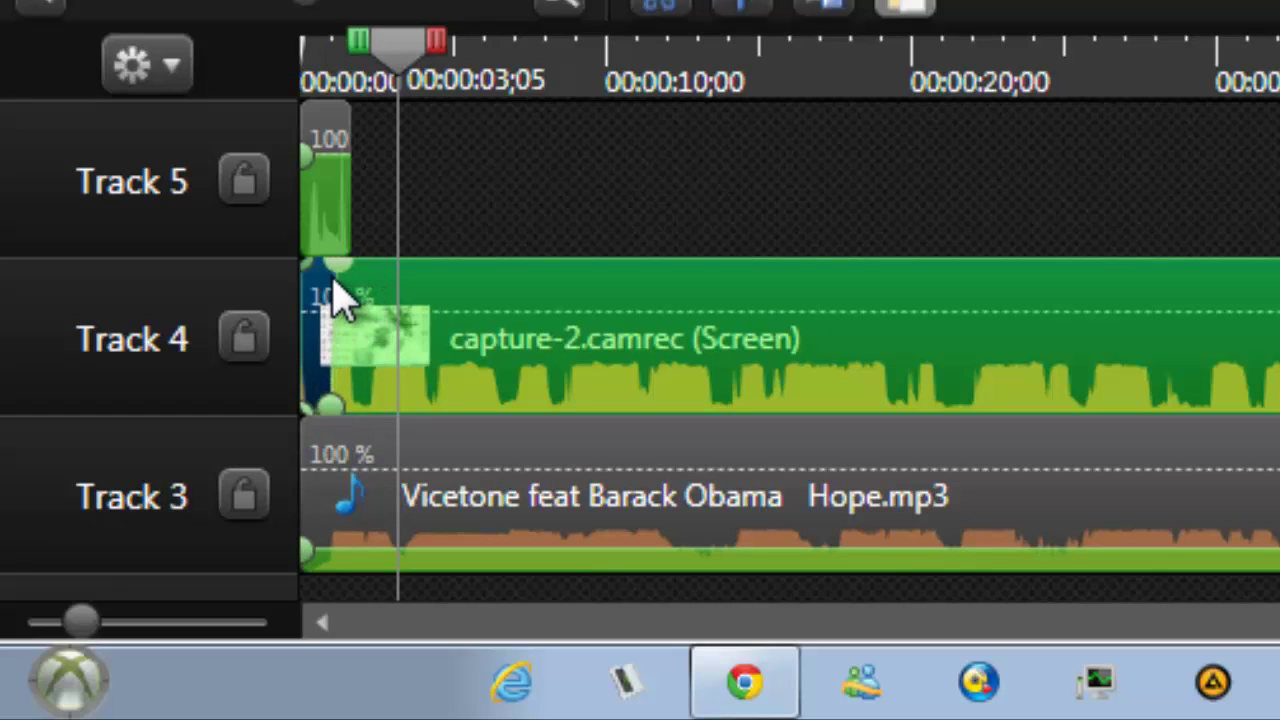
key(ctrl+Home)
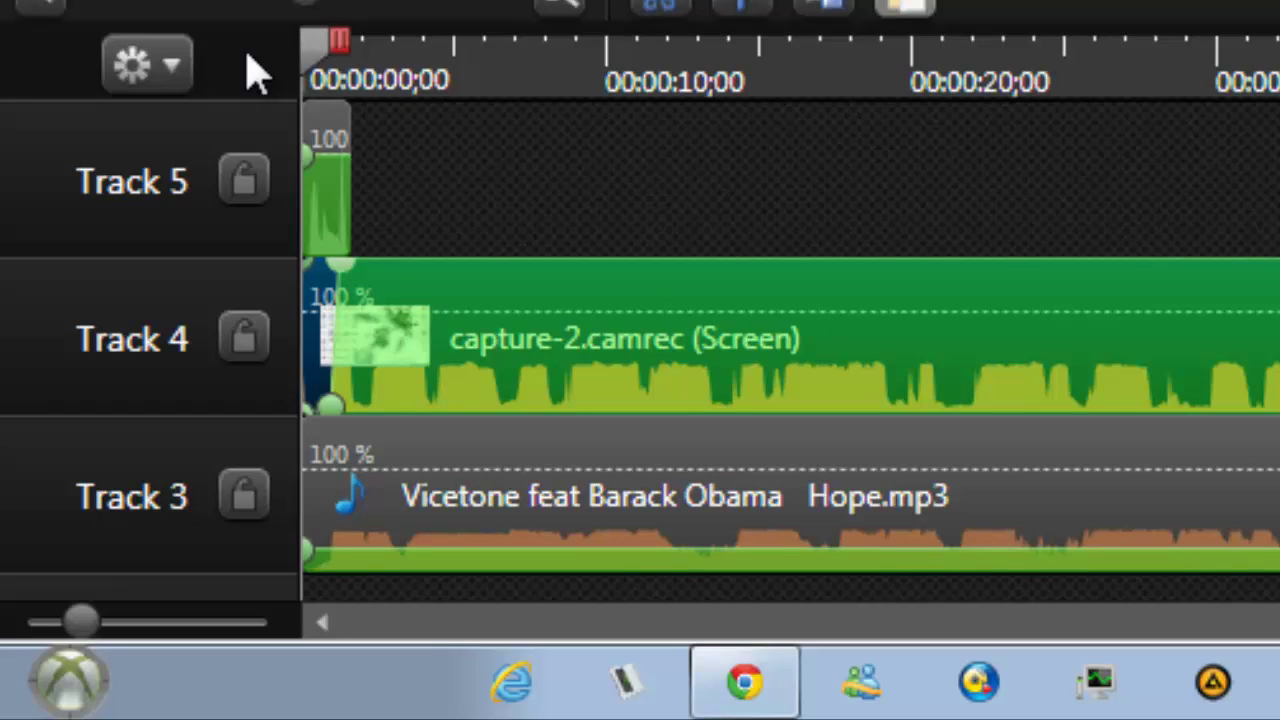
key(space)
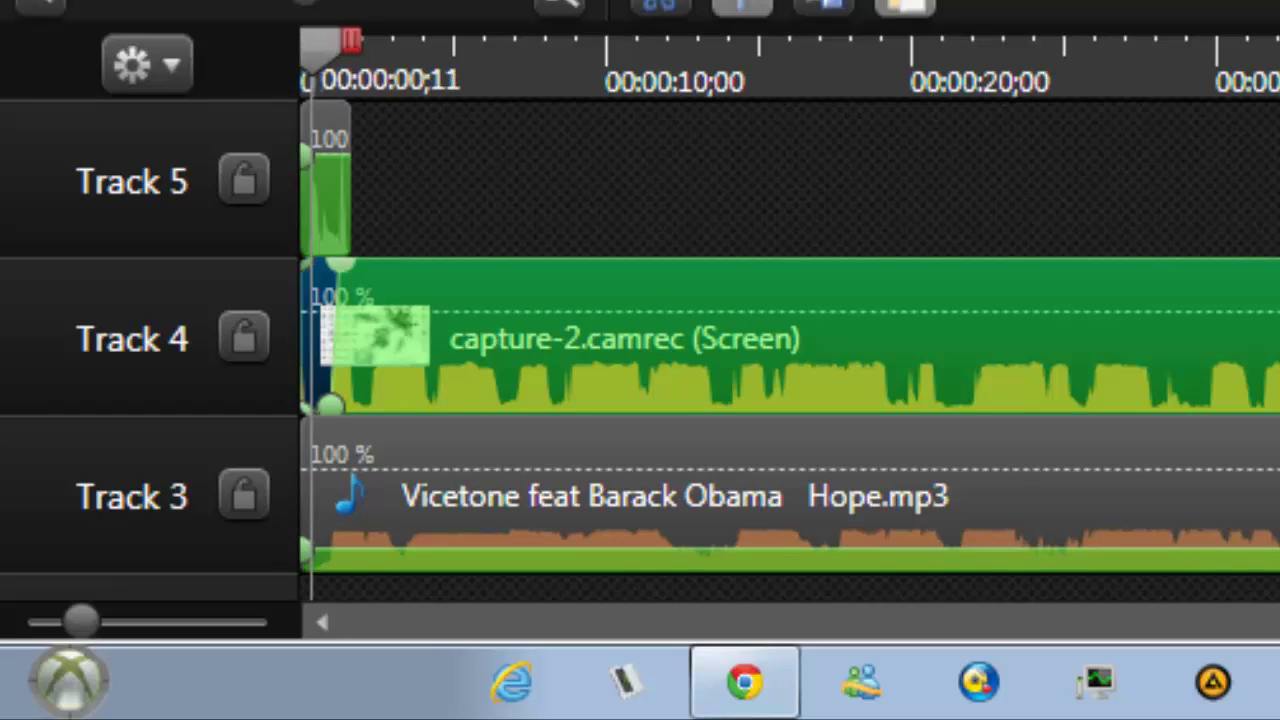
key(space)
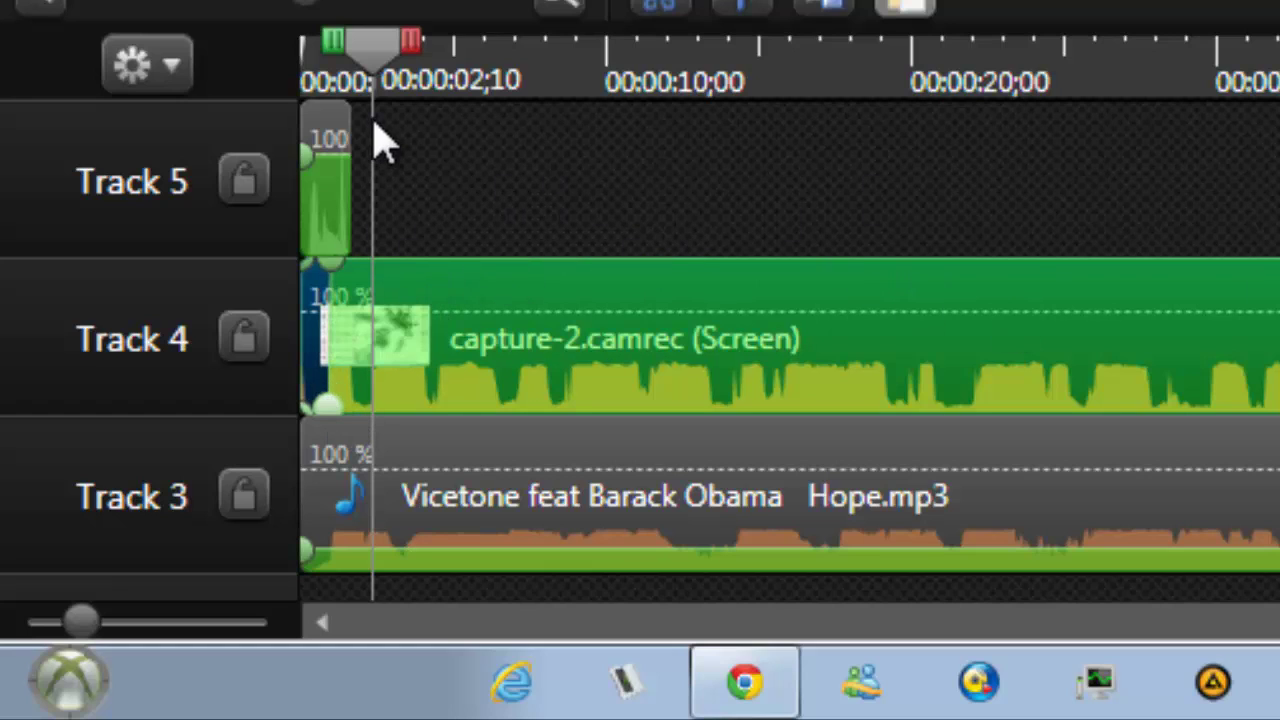
- Split the capture-2 clip at 0:00:00;25, delete its opening piece and shift the rest to the end of the narration
click(349, 63)
drag(337, 75, 324, 66)
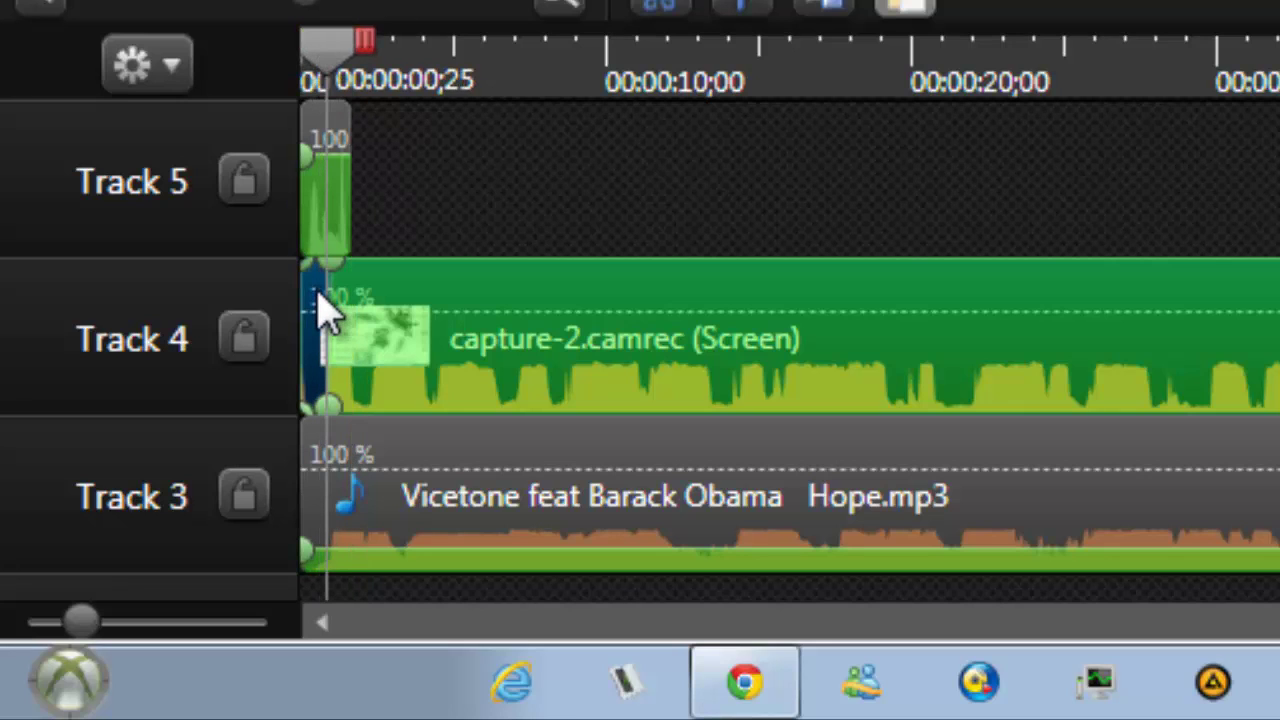
key(s)
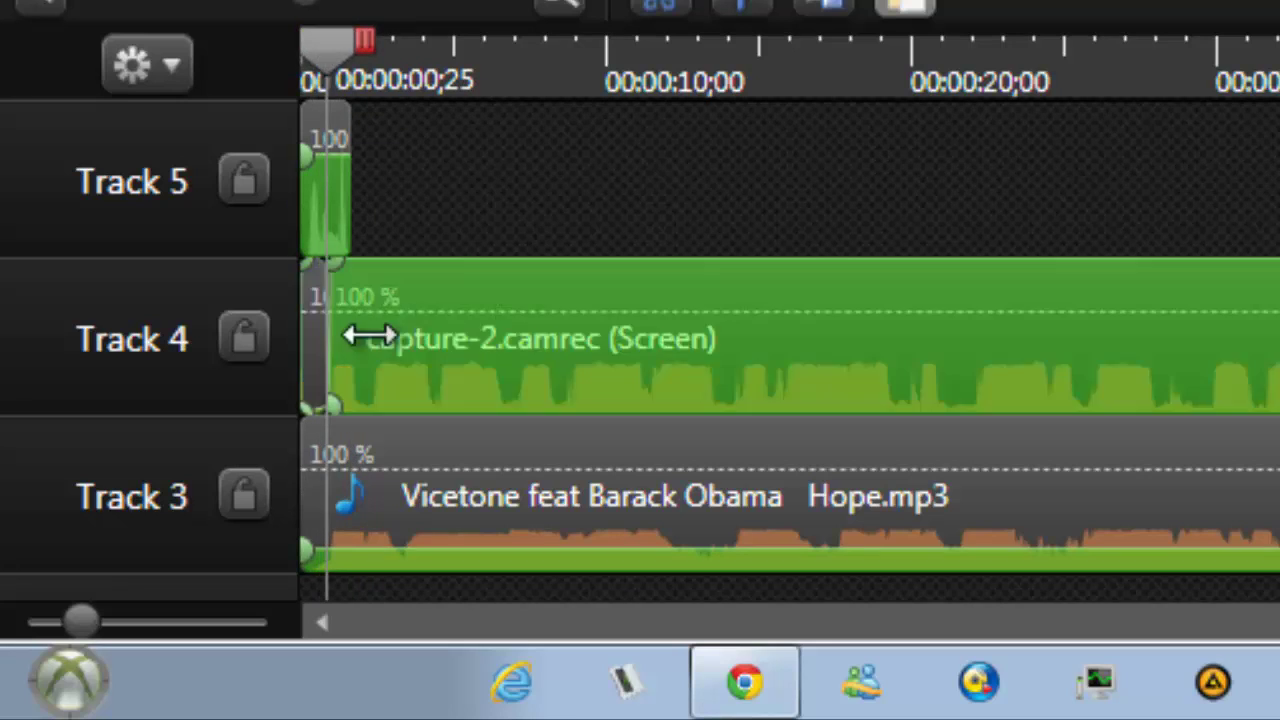
click(315, 313)
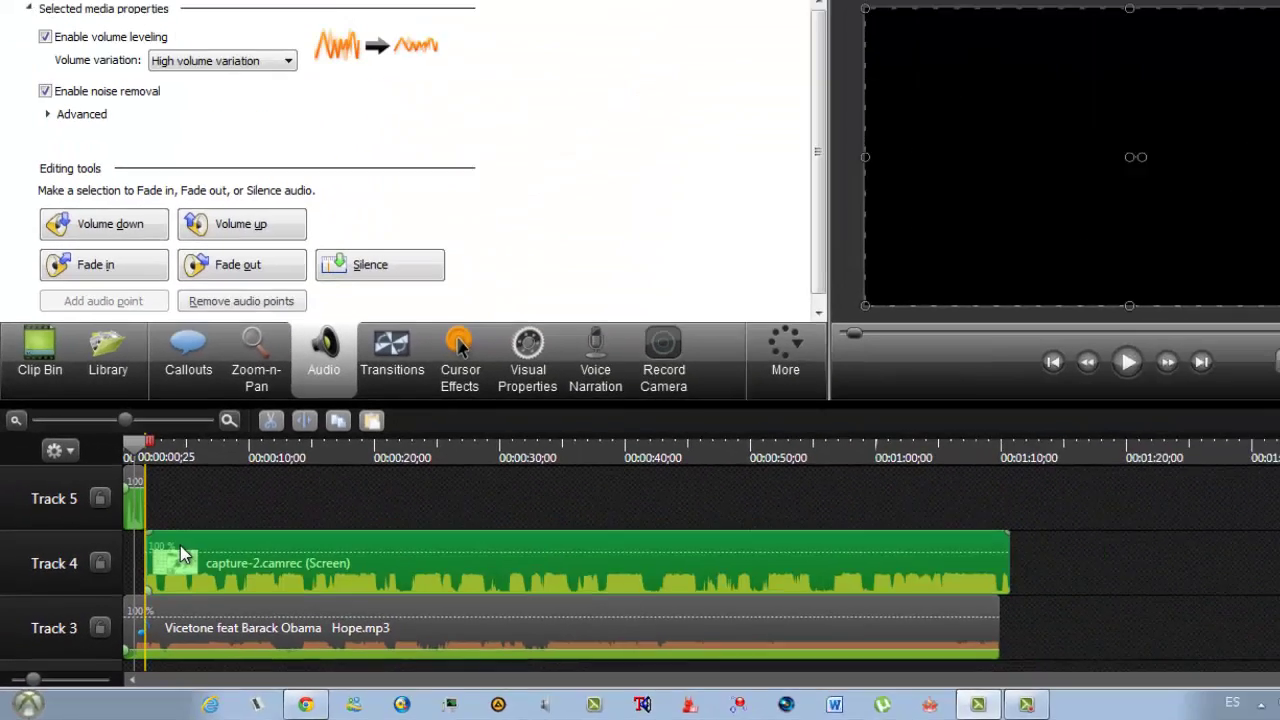
- Move the narration clip to the start of Track 4, ahead of the capture-2 clip, and play back from the start
drag(131, 505, 125, 588)
click(186, 561)
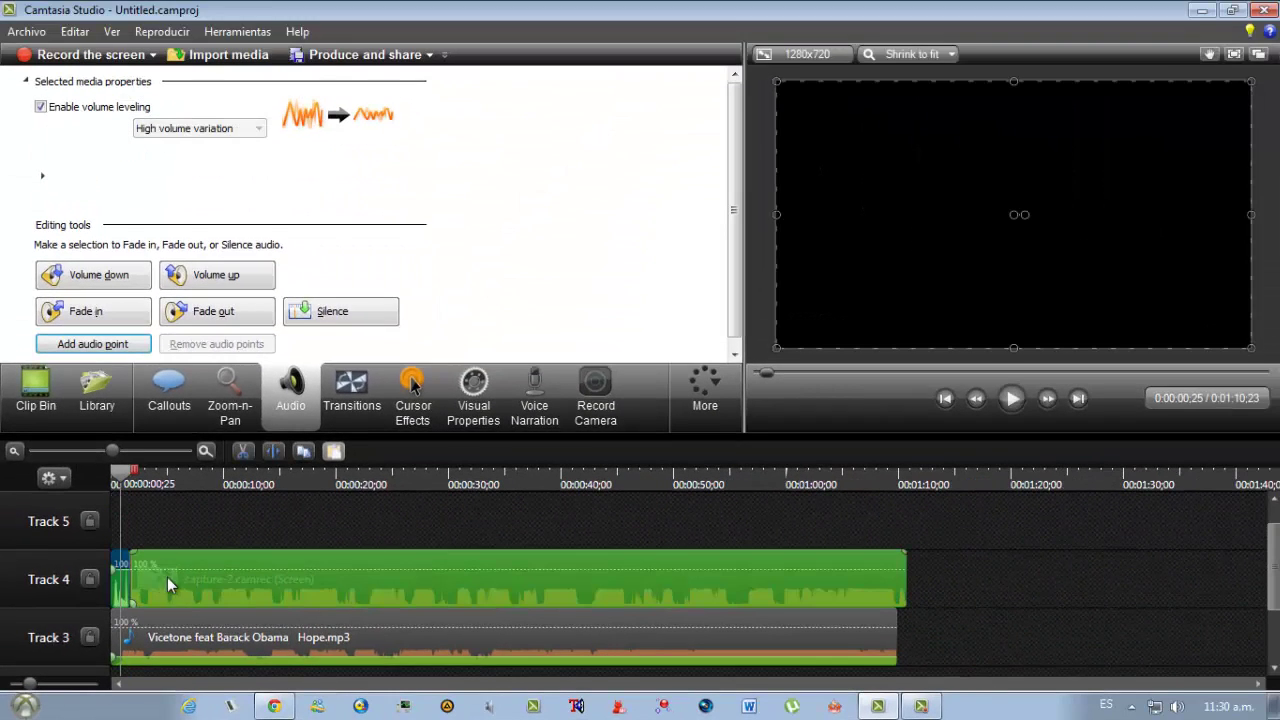
drag(121, 473, 108, 473)
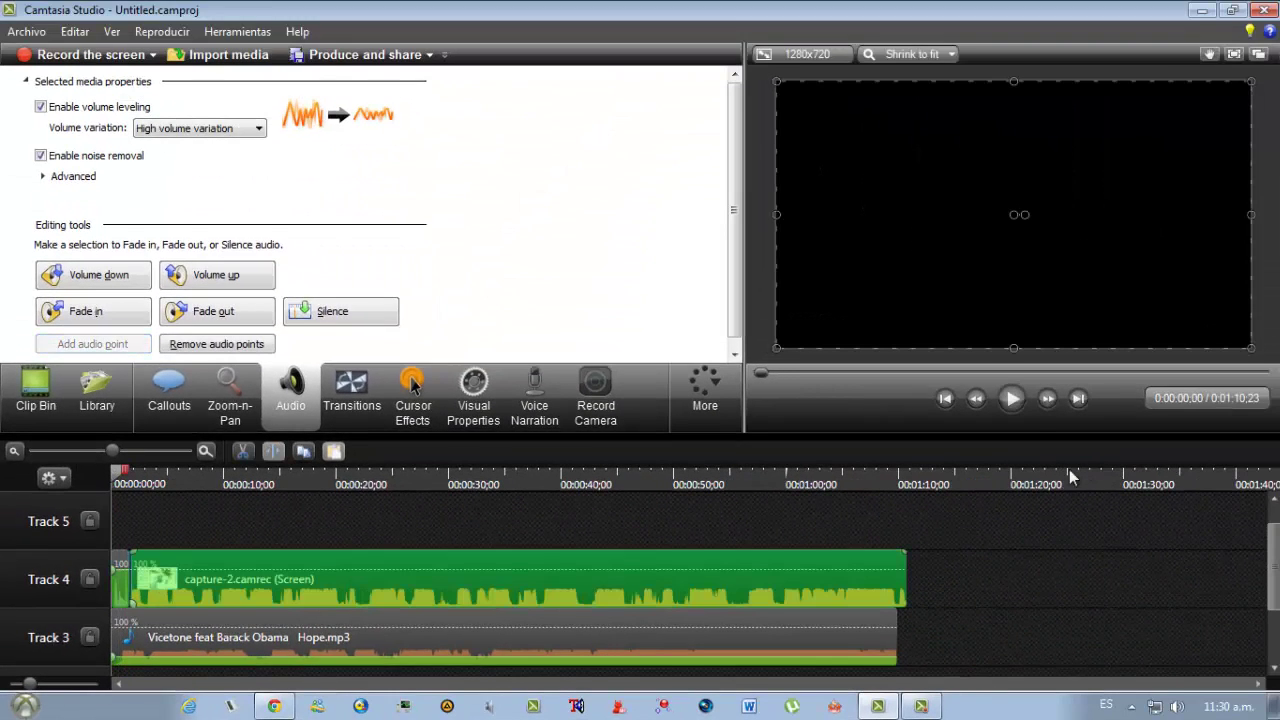
click(1012, 400)
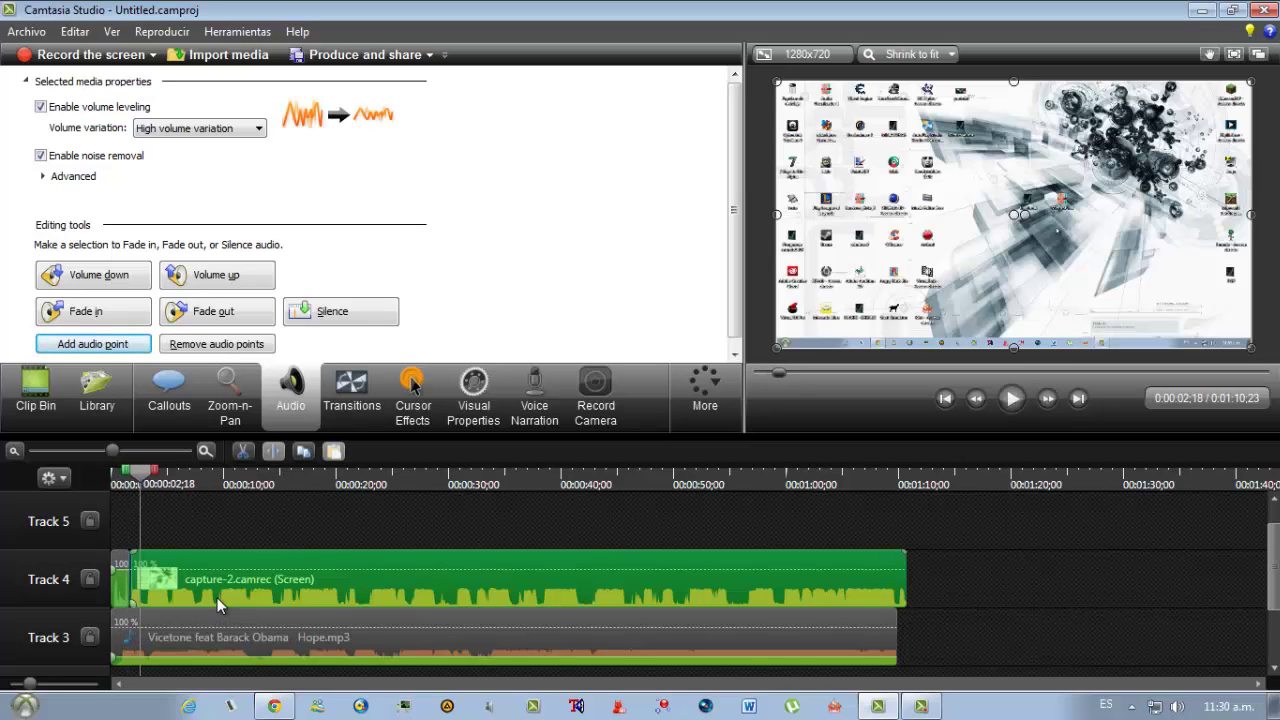
- Return the narration clip to the start of Track 5 and move the capture-2 clip back to about 0:00:00;25 on Track 4
drag(121, 588, 121, 531)
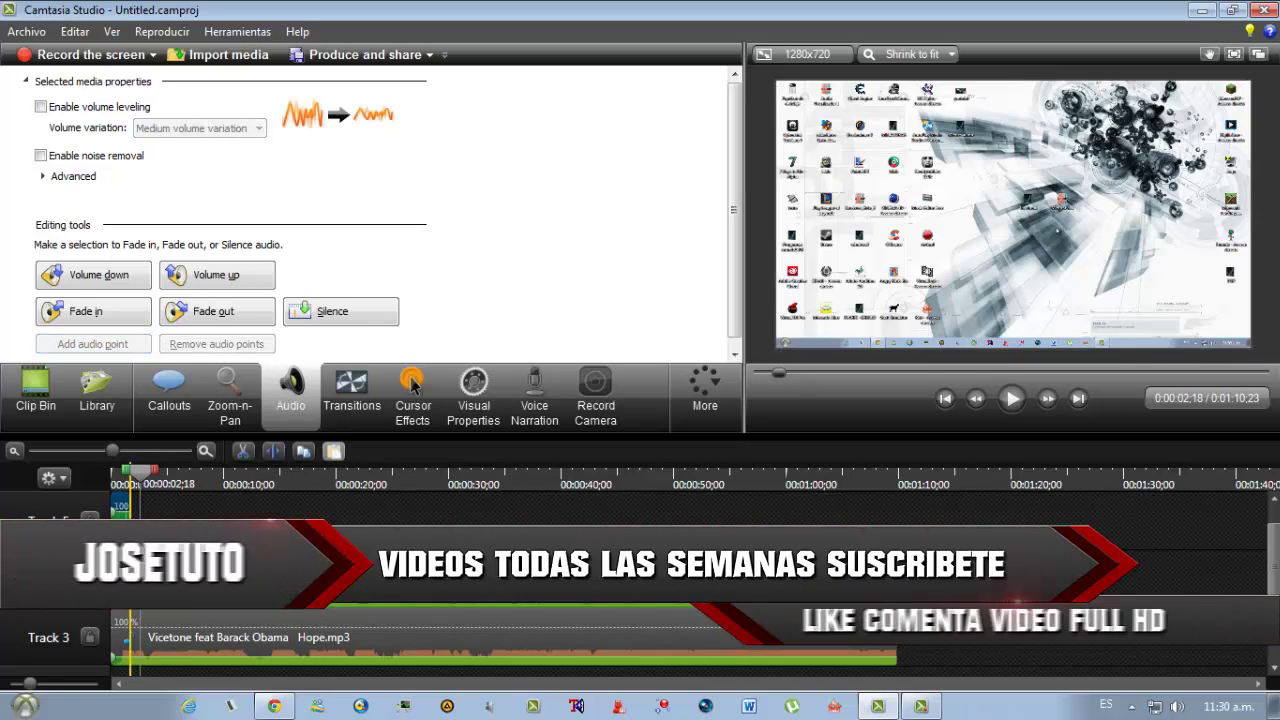
click(160, 583)
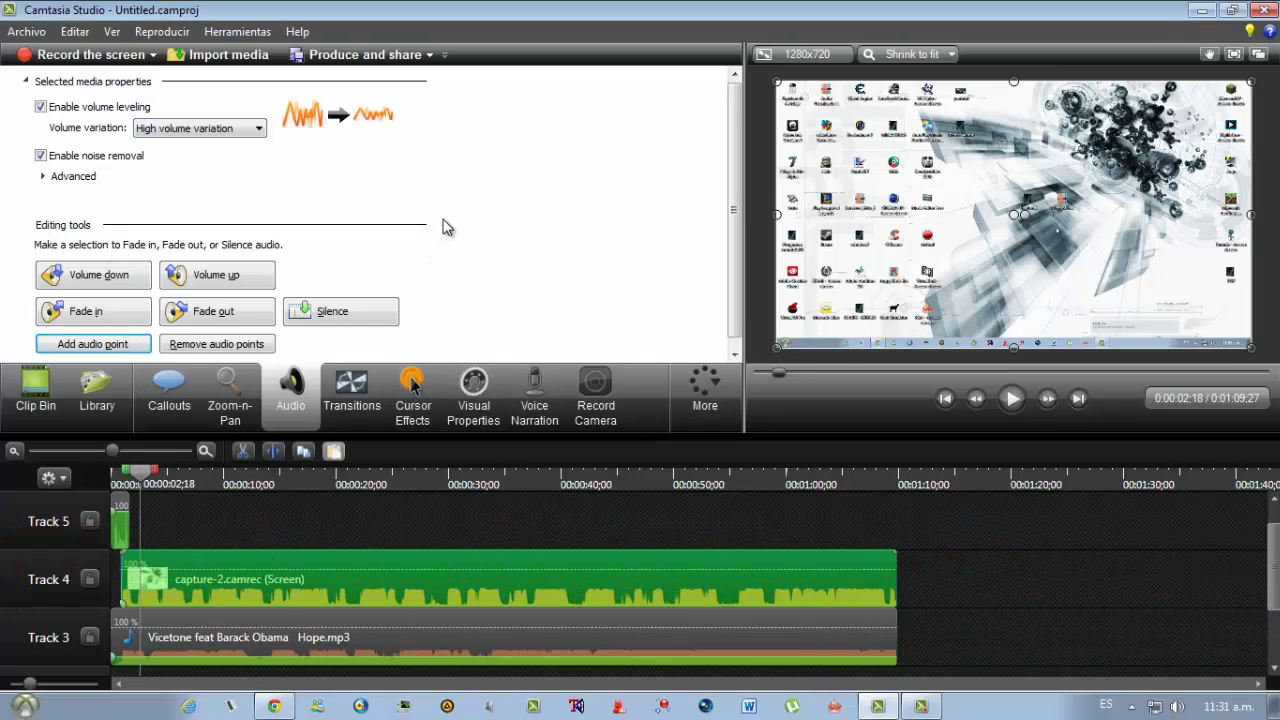
drag(733, 143, 733, 163)
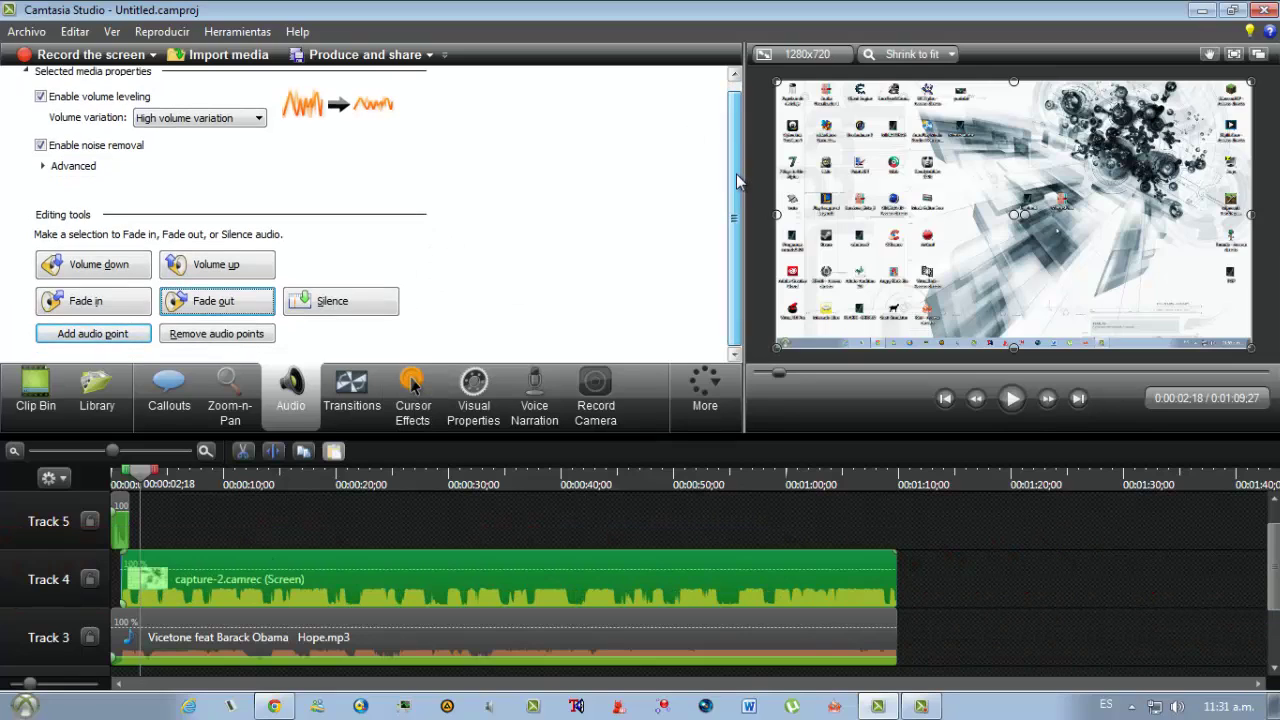